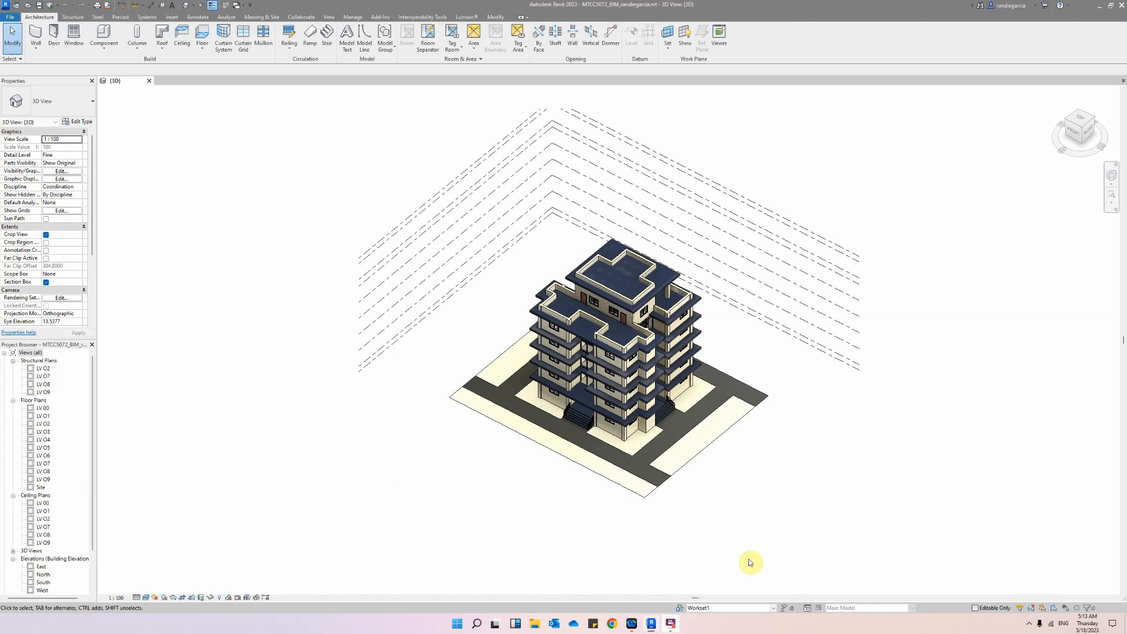
{"action": "scroll", "coordinate": [820, 473], "scroll_direction": "up", "scroll_amount": 5}
{"action": "middle_click_drag", "start_coordinate": [710, 432], "coordinate": [771, 480]}
{"action": "scroll", "coordinate": [79, 515], "scroll_direction": "down", "scroll_amount": 2}
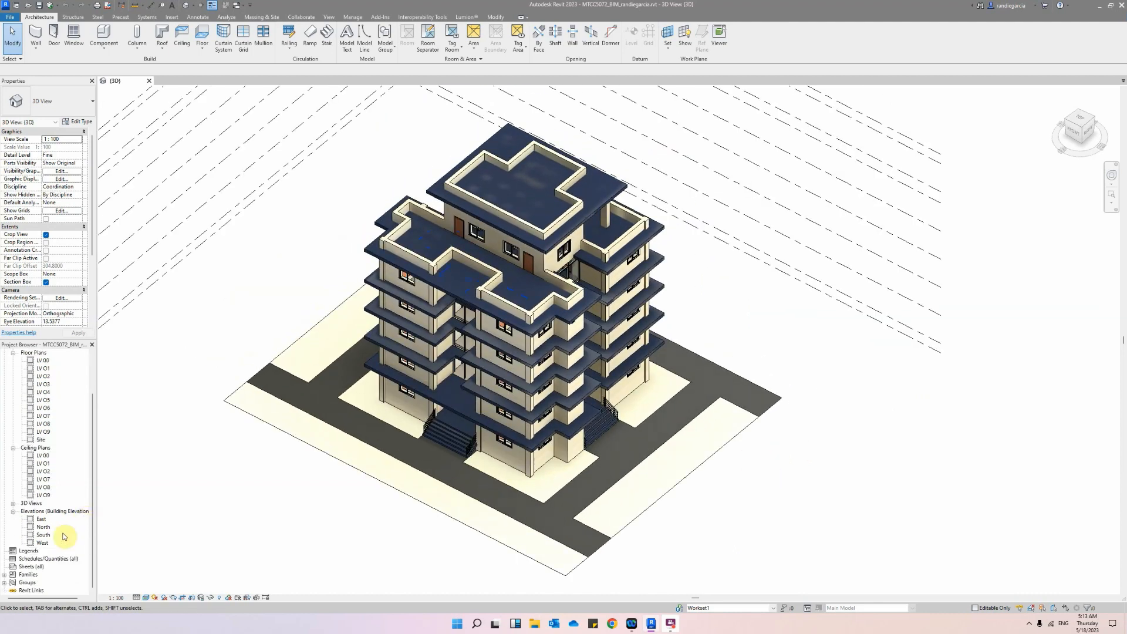
{"action": "left_click", "coordinate": [40, 559]}
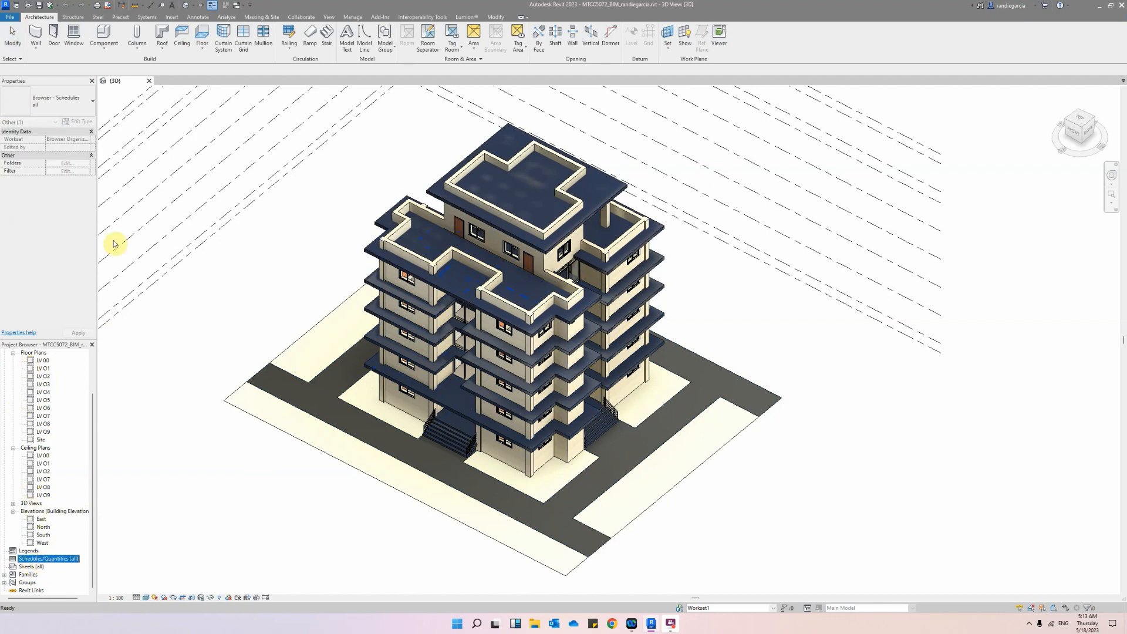
{"action": "right_click", "coordinate": [33, 561]}
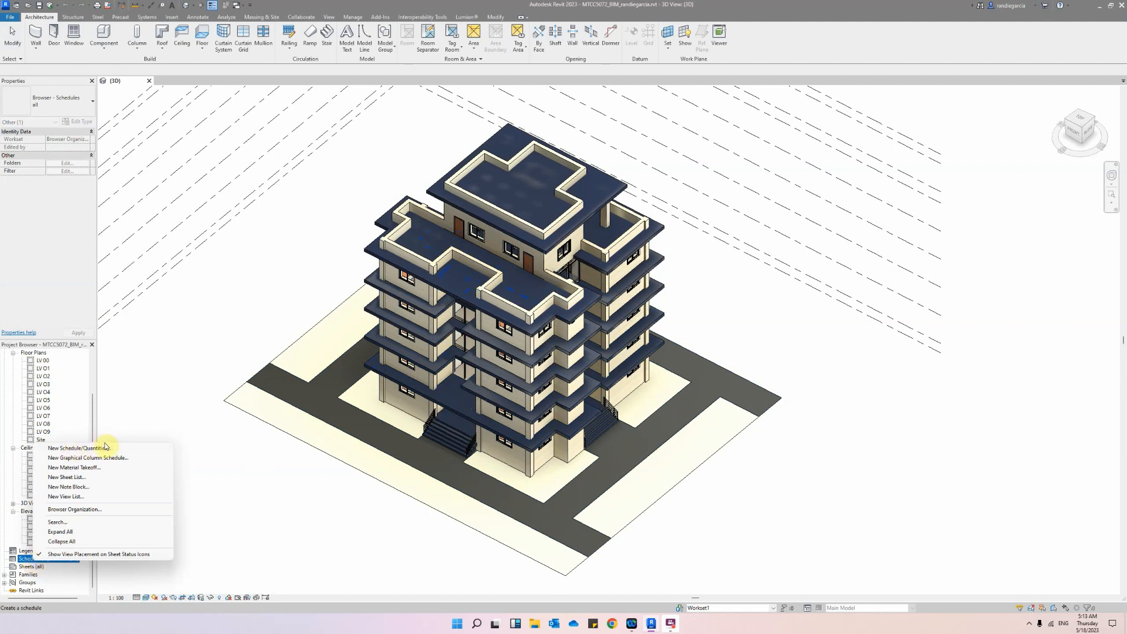
{"action": "left_click", "coordinate": [153, 382]}
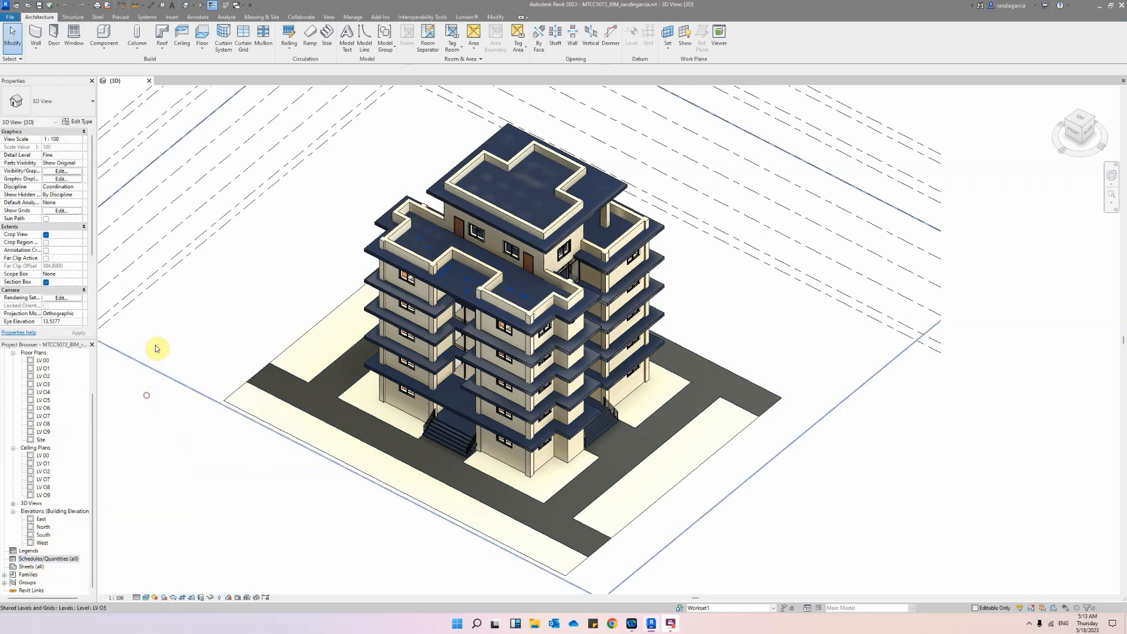
{"action": "left_click", "coordinate": [325, 18]}
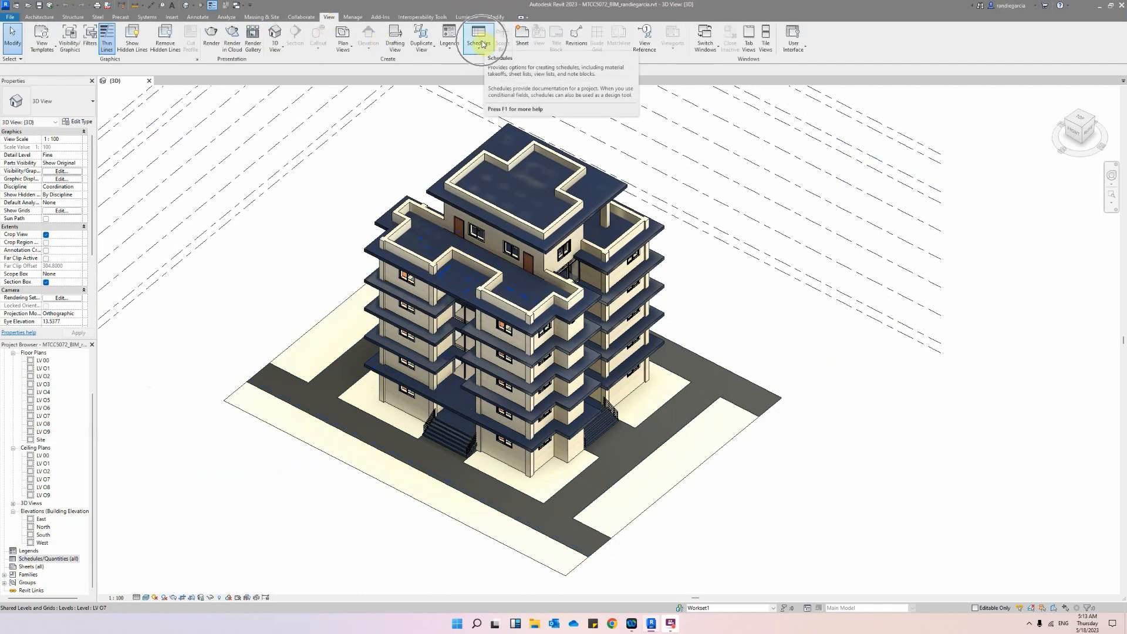
Create a new building component schedule for the Windows category, named Window Schedule, in the New Construction phase.
{"action": "right_click", "coordinate": [31, 559]}
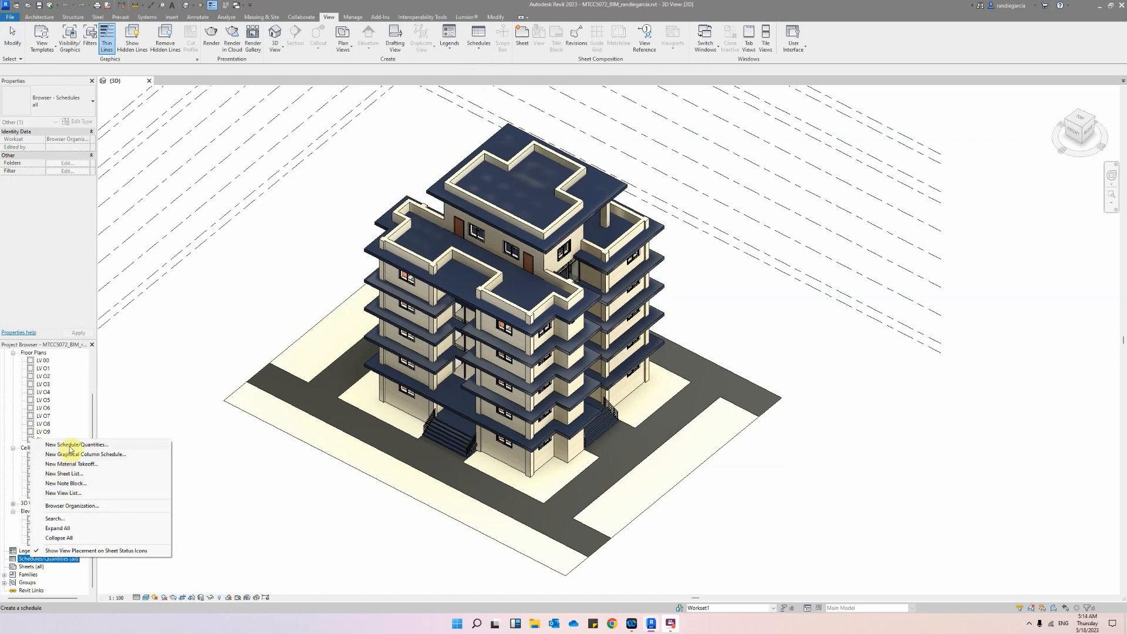
{"action": "left_click", "coordinate": [70, 445]}
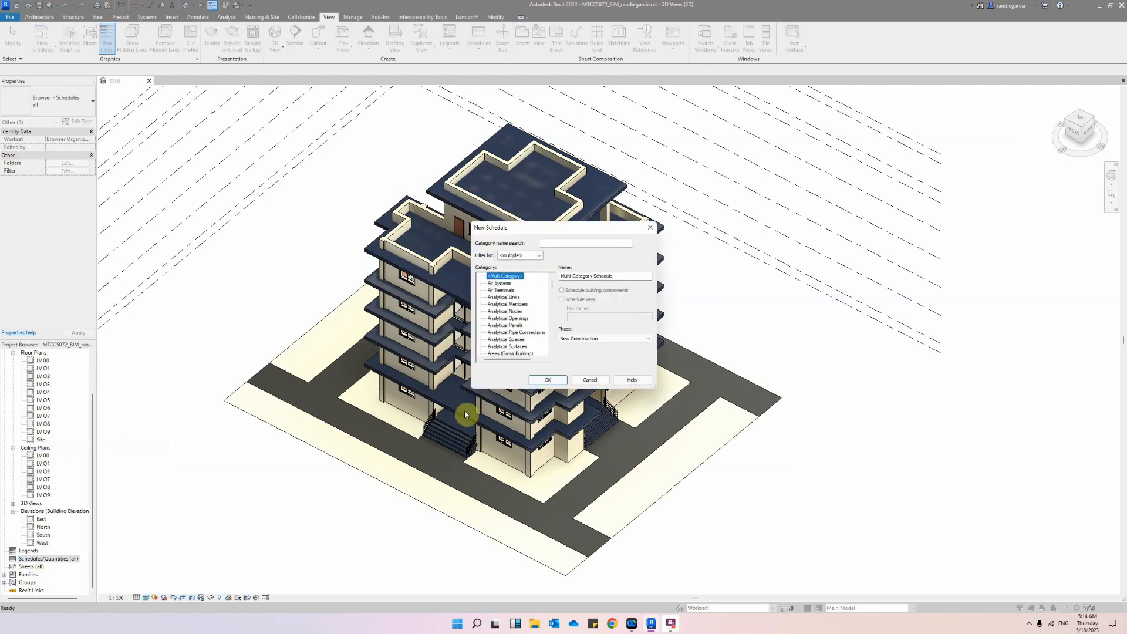
{"action": "left_click", "coordinate": [576, 244]}
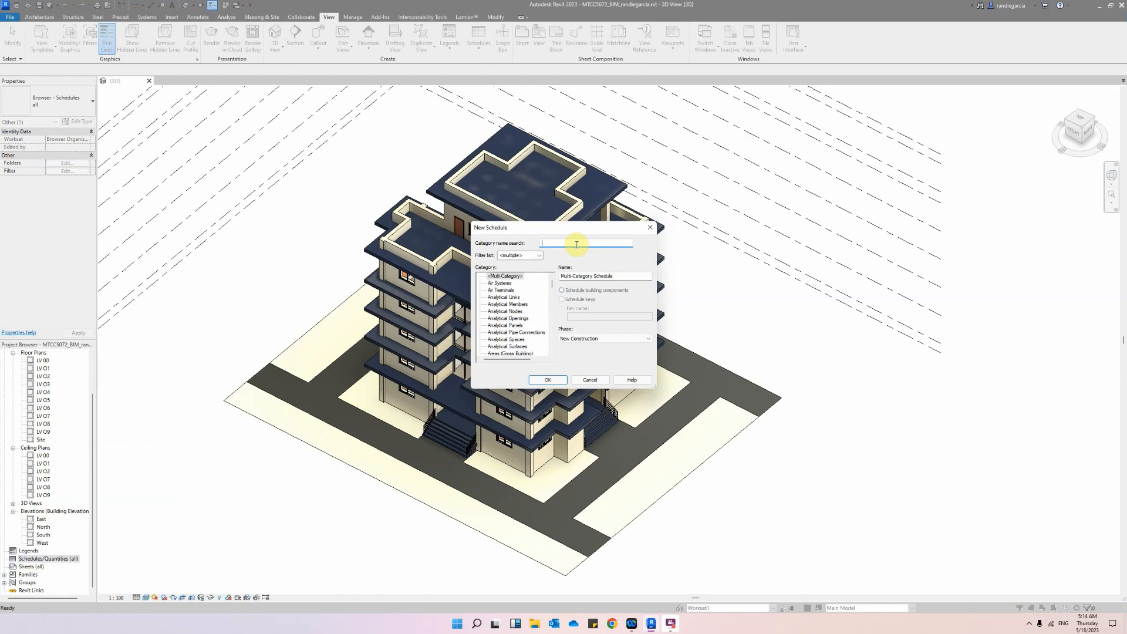
{"action": "type", "text": "wi"}
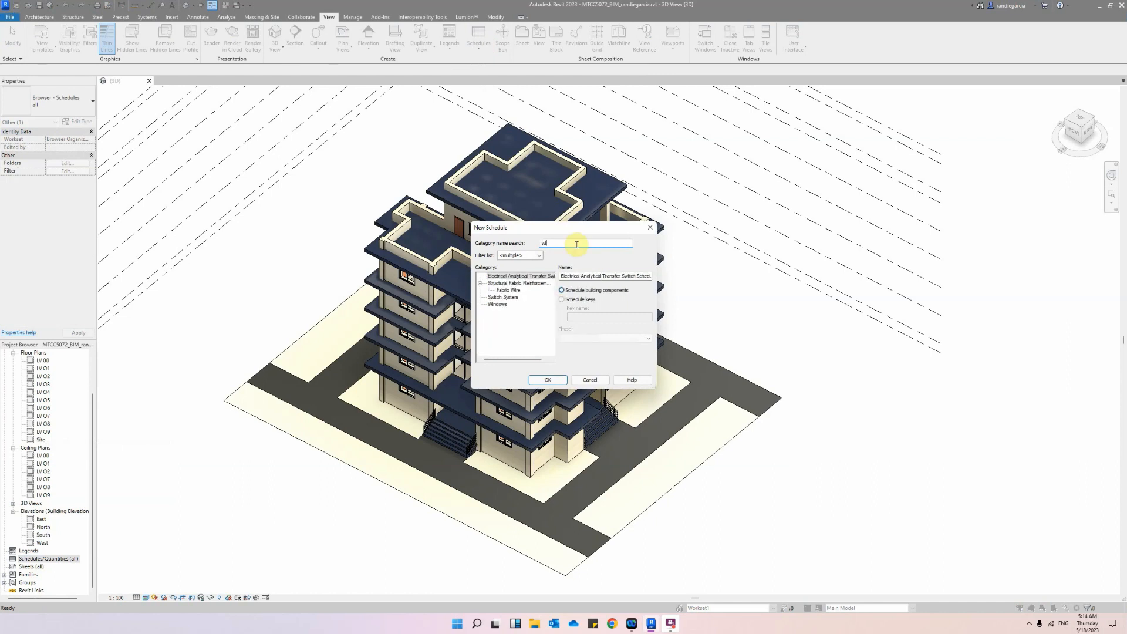
{"action": "left_click", "coordinate": [496, 305]}
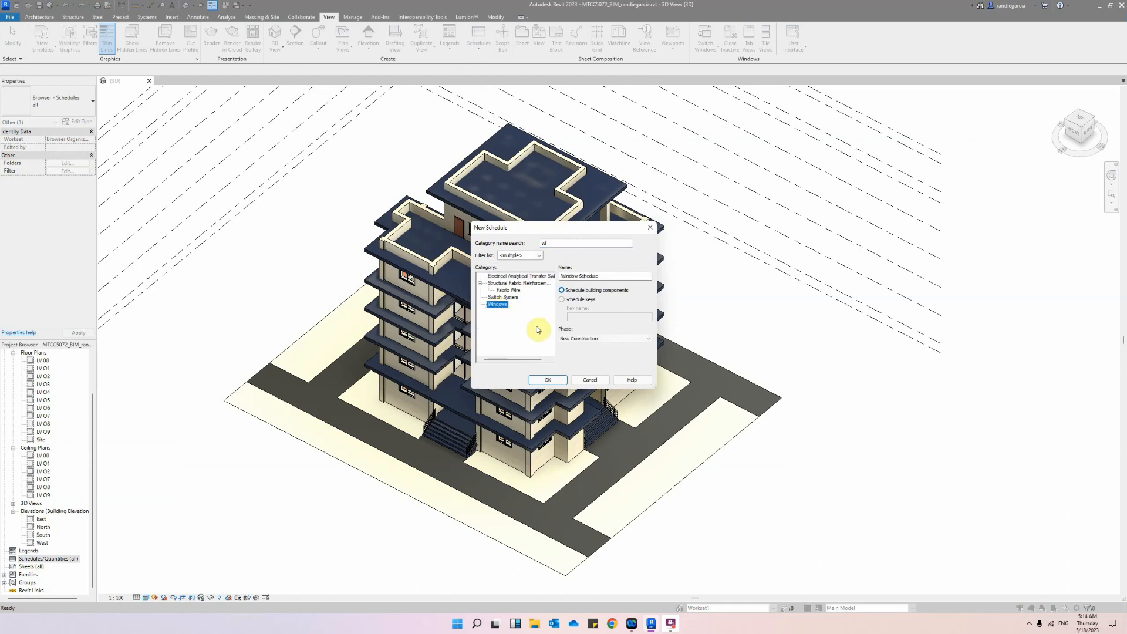
{"action": "left_click", "coordinate": [543, 381]}
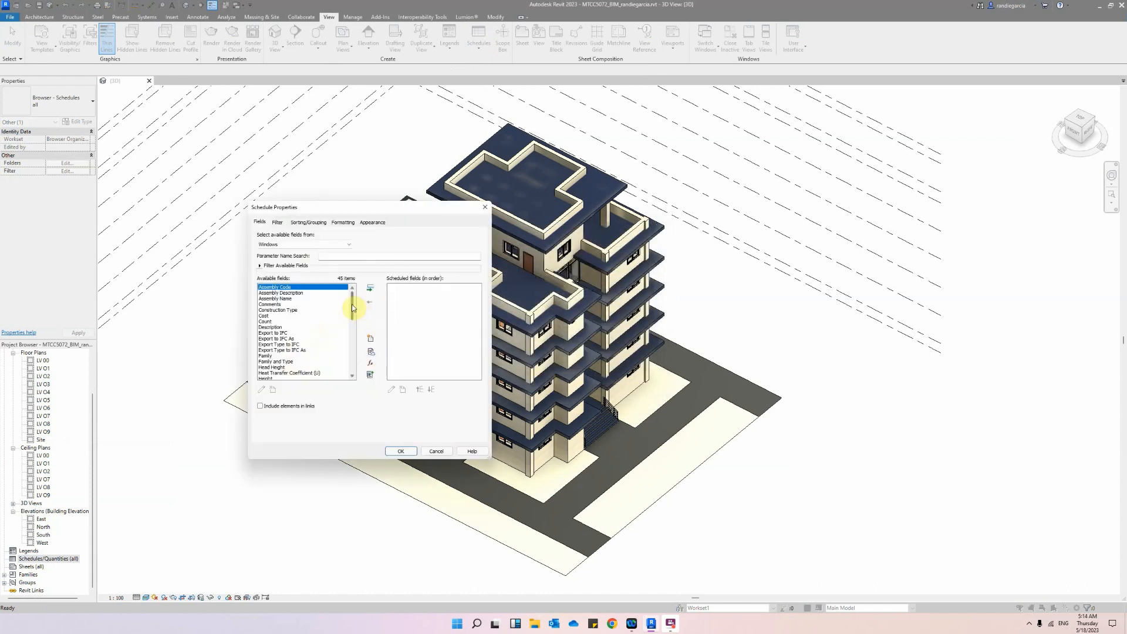
Add the Type Mark and Description fields to the window schedule.
{"action": "left_click_drag", "start_coordinate": [352, 306], "coordinate": [336, 363]}
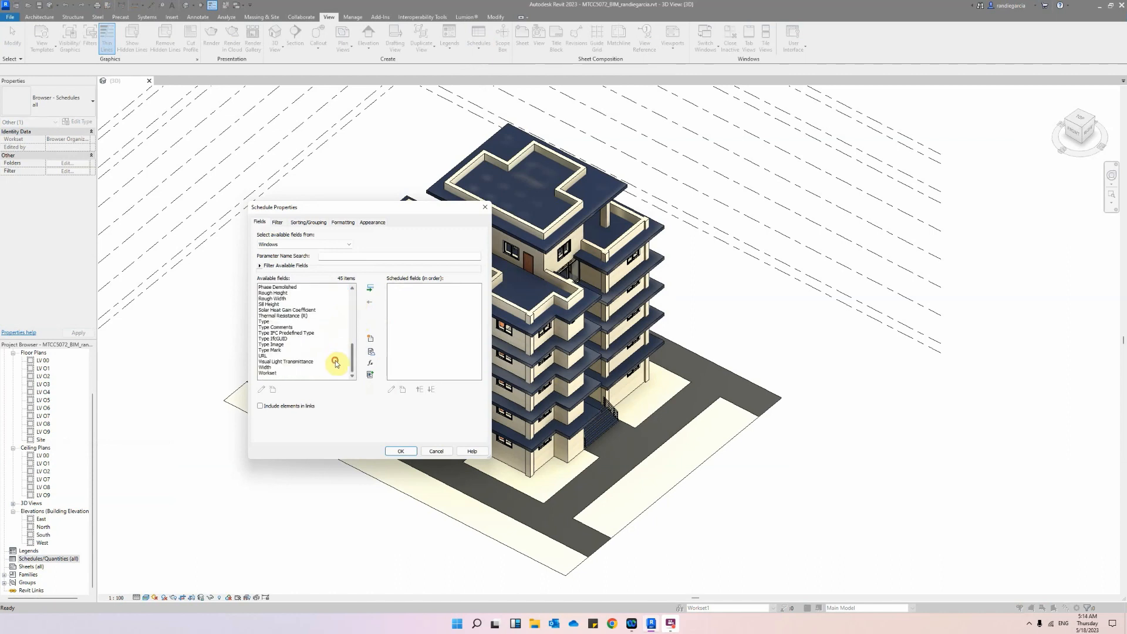
{"action": "left_click", "coordinate": [280, 350]}
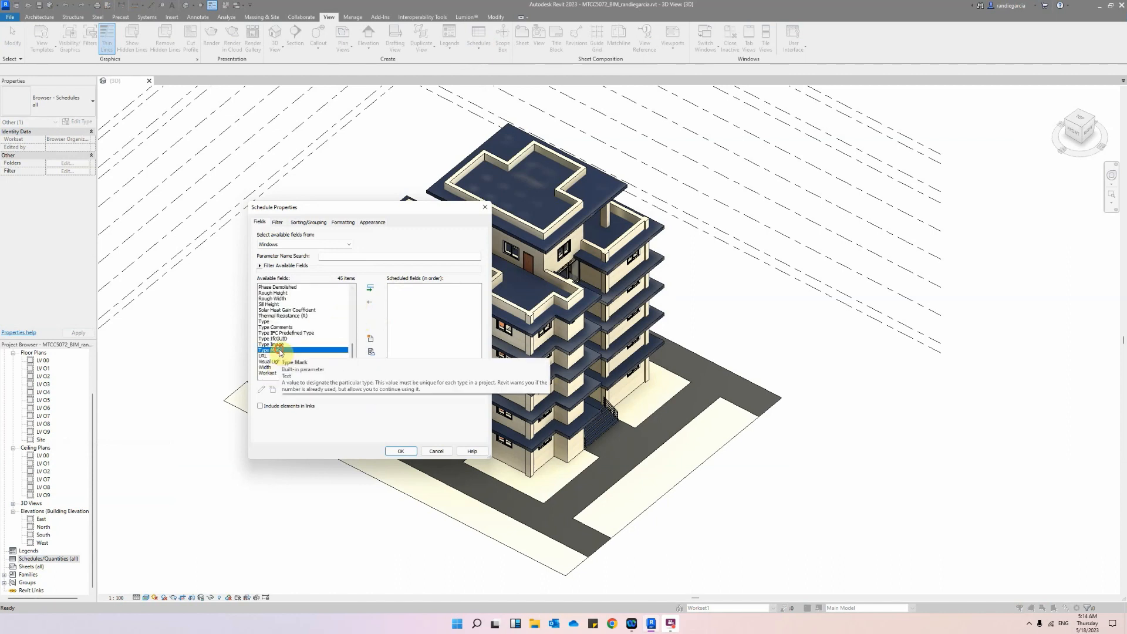
{"action": "left_click", "coordinate": [370, 289]}
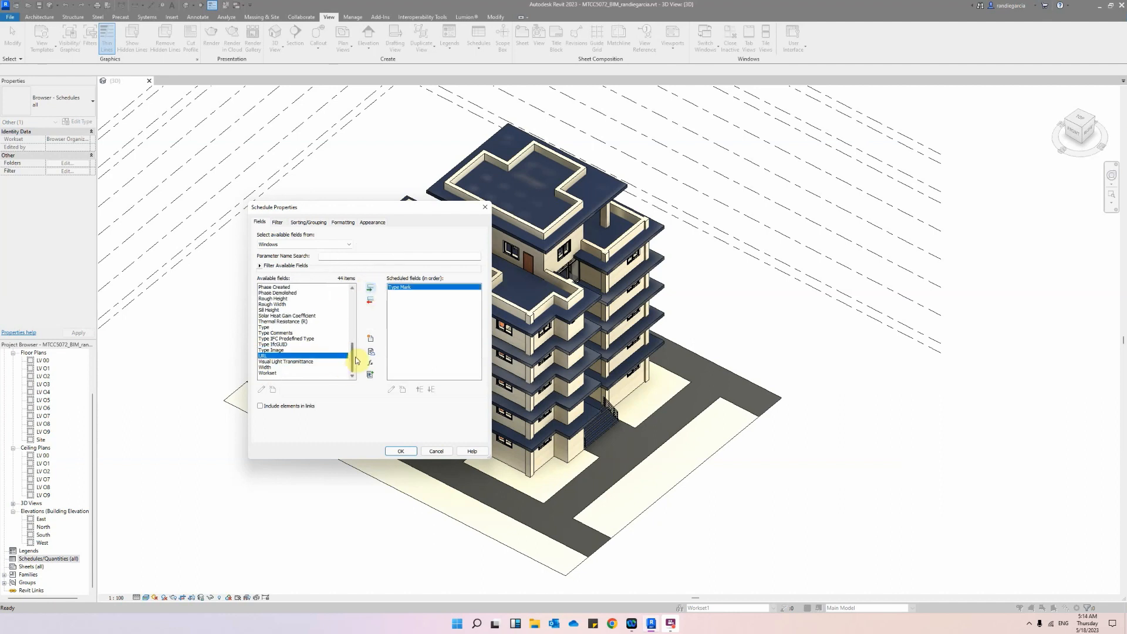
{"action": "left_click_drag", "start_coordinate": [353, 358], "coordinate": [352, 299]}
{"action": "left_click", "coordinate": [277, 327]}
{"action": "left_click", "coordinate": [370, 289]}
Add the Manufacturer and URL fields to the scheduled fields.
{"action": "left_click_drag", "start_coordinate": [352, 309], "coordinate": [353, 329]}
{"action": "left_click", "coordinate": [273, 350]}
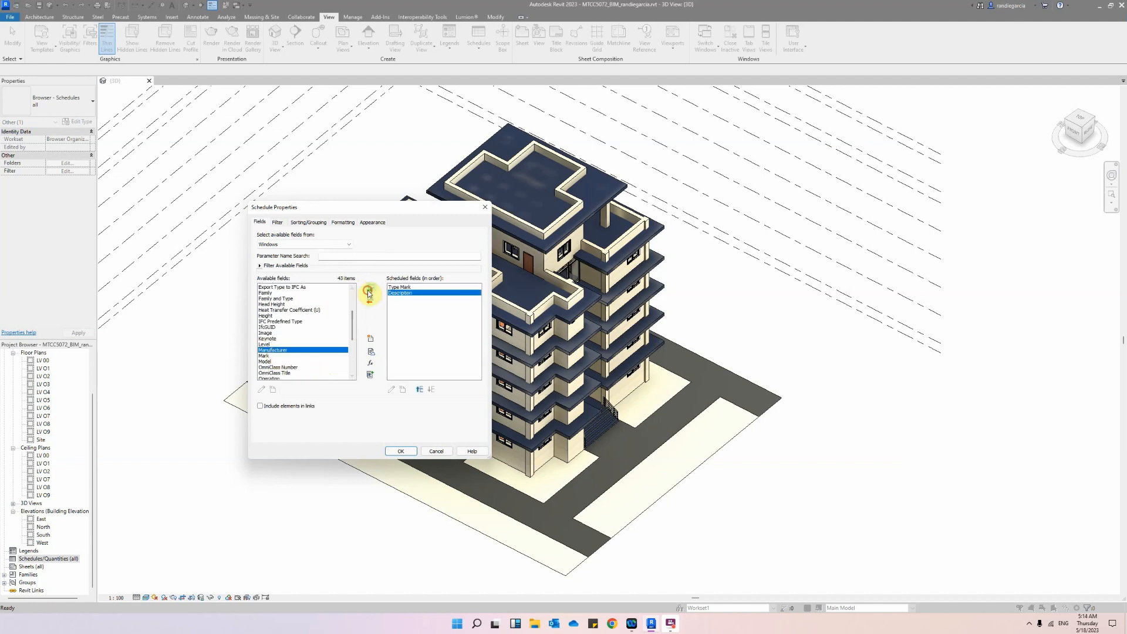
{"action": "left_click", "coordinate": [369, 292]}
{"action": "left_click_drag", "start_coordinate": [354, 322], "coordinate": [354, 351]}
{"action": "left_click", "coordinate": [265, 362]}
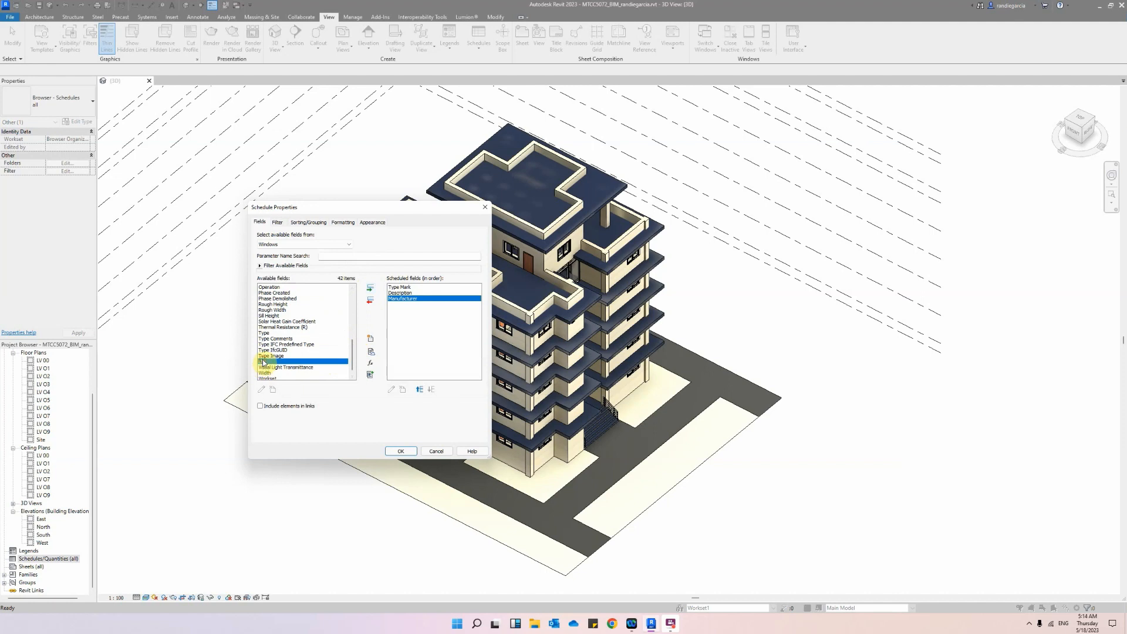
{"action": "left_click", "coordinate": [367, 289]}
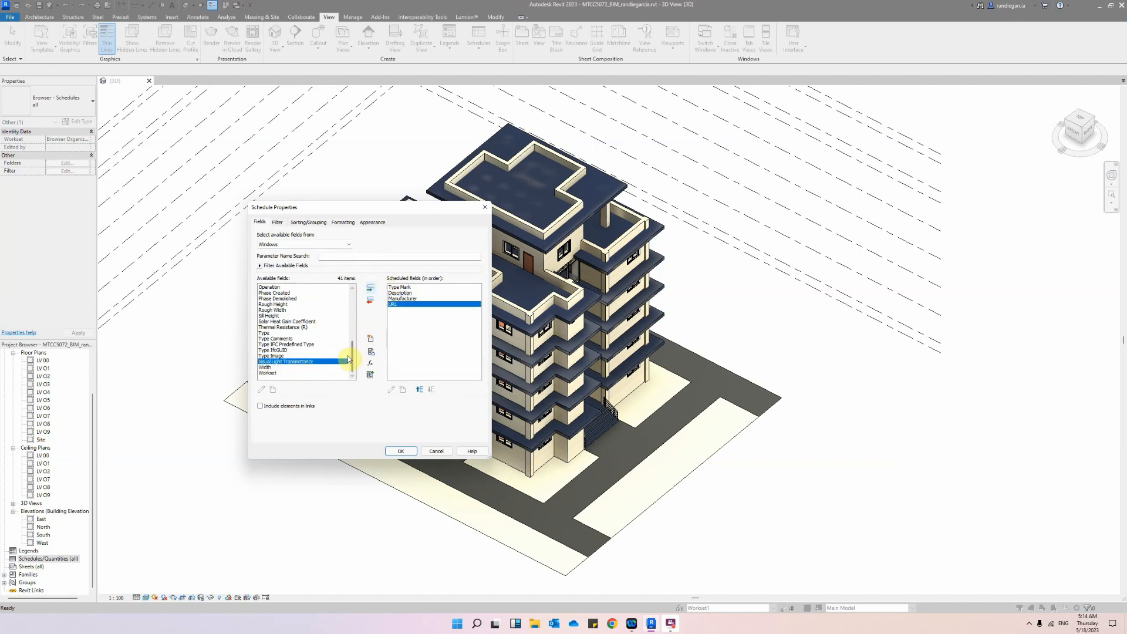
Add the Count and Cost fields to the scheduled fields.
{"action": "left_click_drag", "start_coordinate": [352, 354], "coordinate": [362, 308]}
{"action": "left_click", "coordinate": [315, 310]}
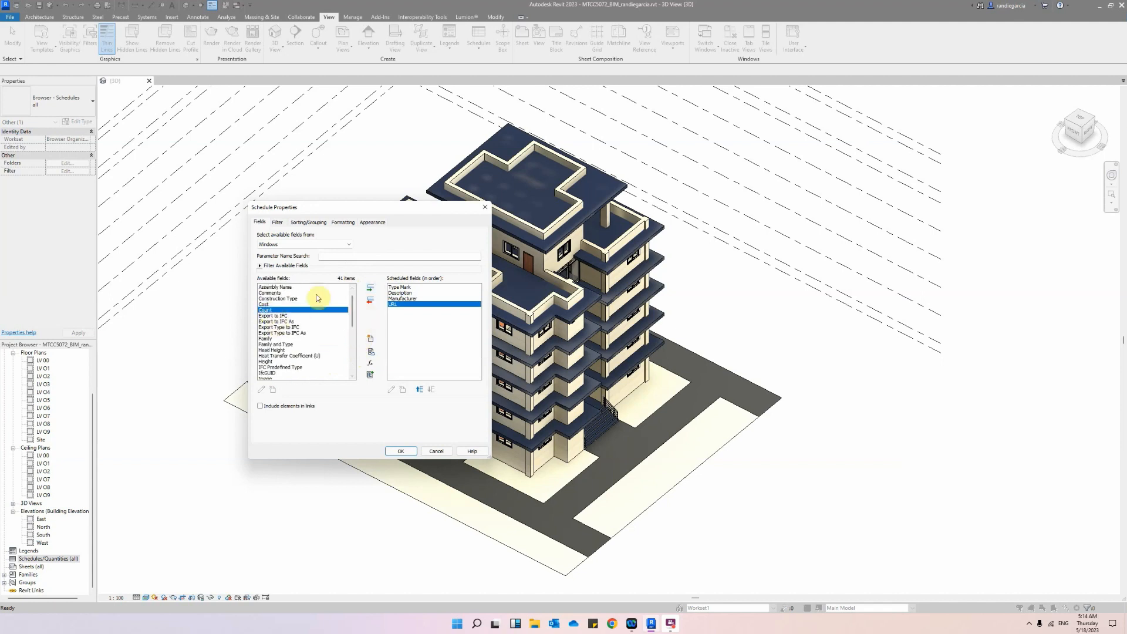
{"action": "left_click", "coordinate": [370, 288]}
{"action": "left_click", "coordinate": [305, 303]}
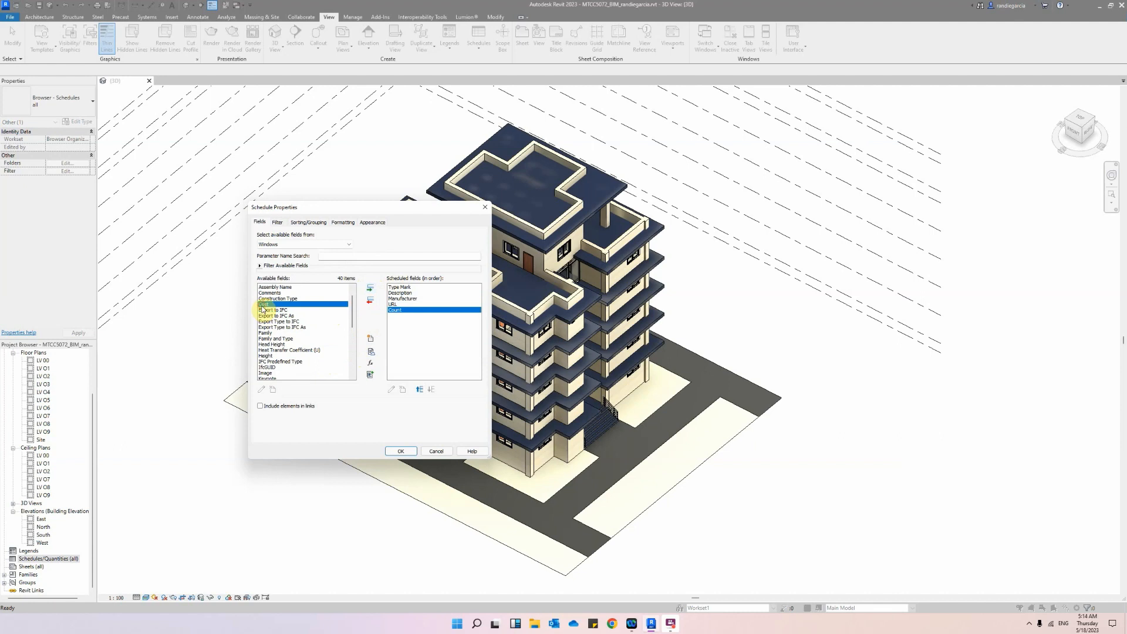
{"action": "left_click", "coordinate": [372, 289]}
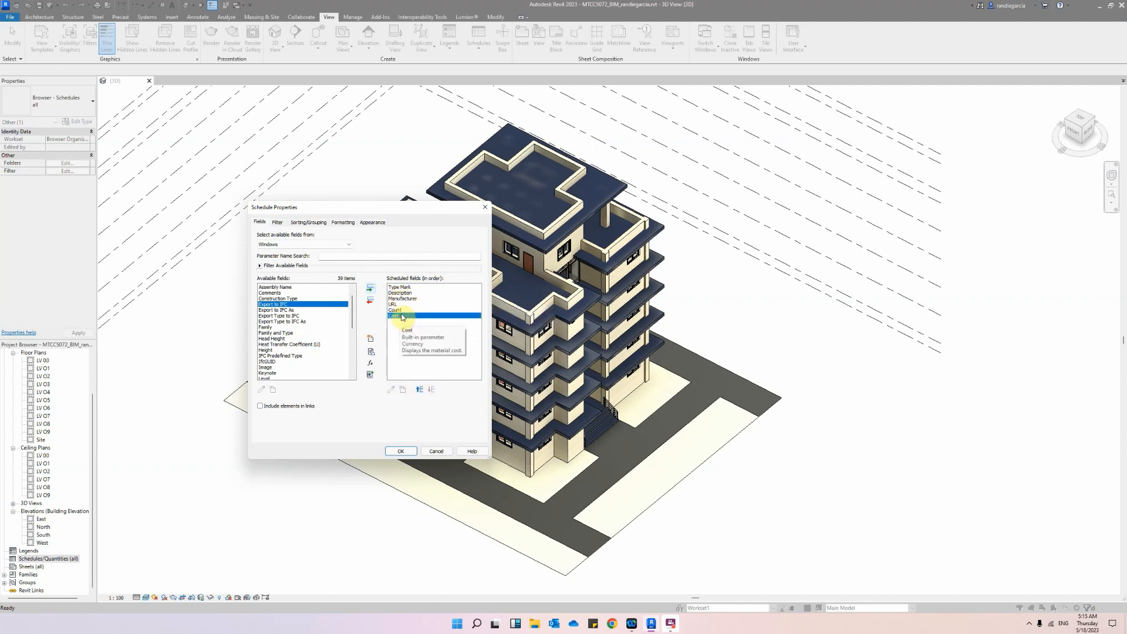
Try moving the Cost field higher in the scheduled order and return it below Count.
{"action": "left_click", "coordinate": [419, 389]}
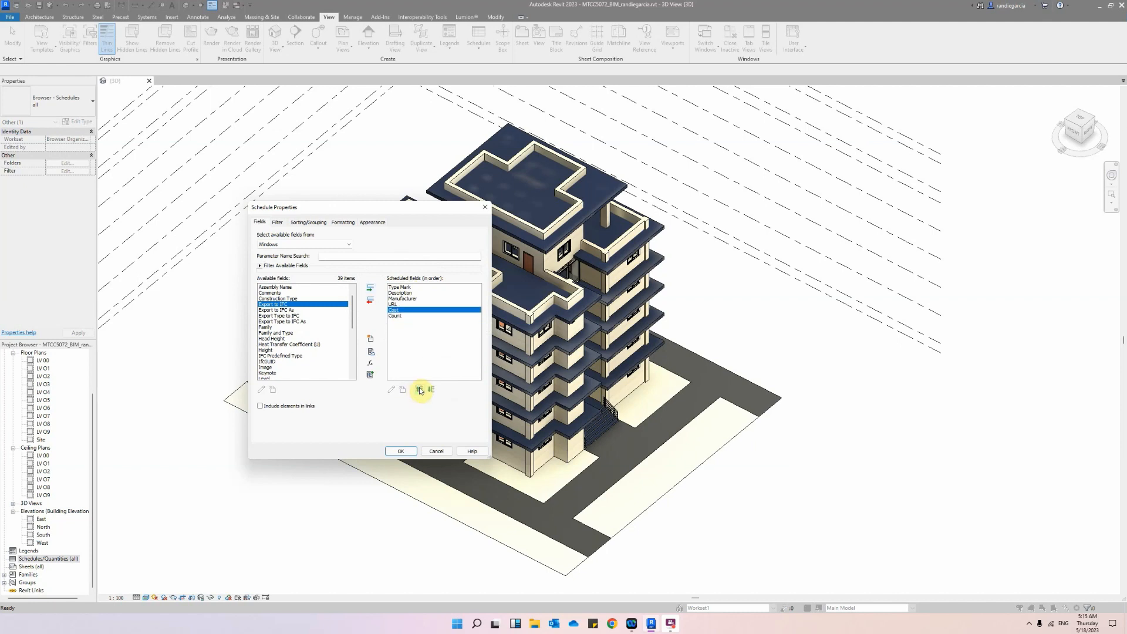
{"action": "left_click", "coordinate": [419, 389]}
{"action": "left_click", "coordinate": [432, 390]}
{"action": "left_click", "coordinate": [432, 389]}
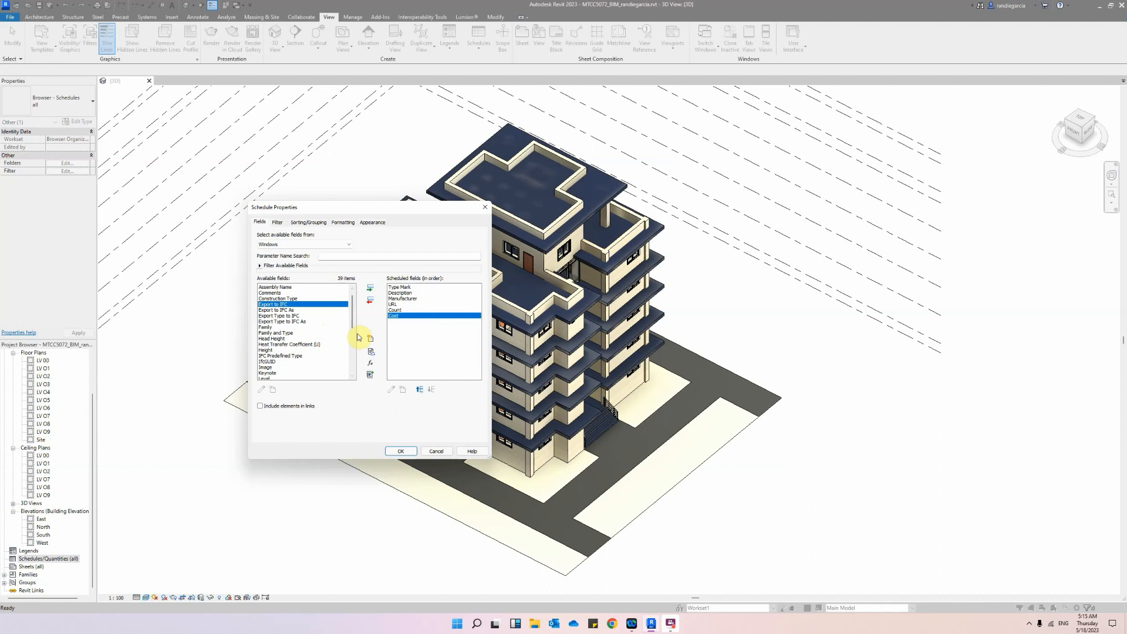
Sort the window schedule by Type Mark.
{"action": "left_click", "coordinate": [277, 223]}
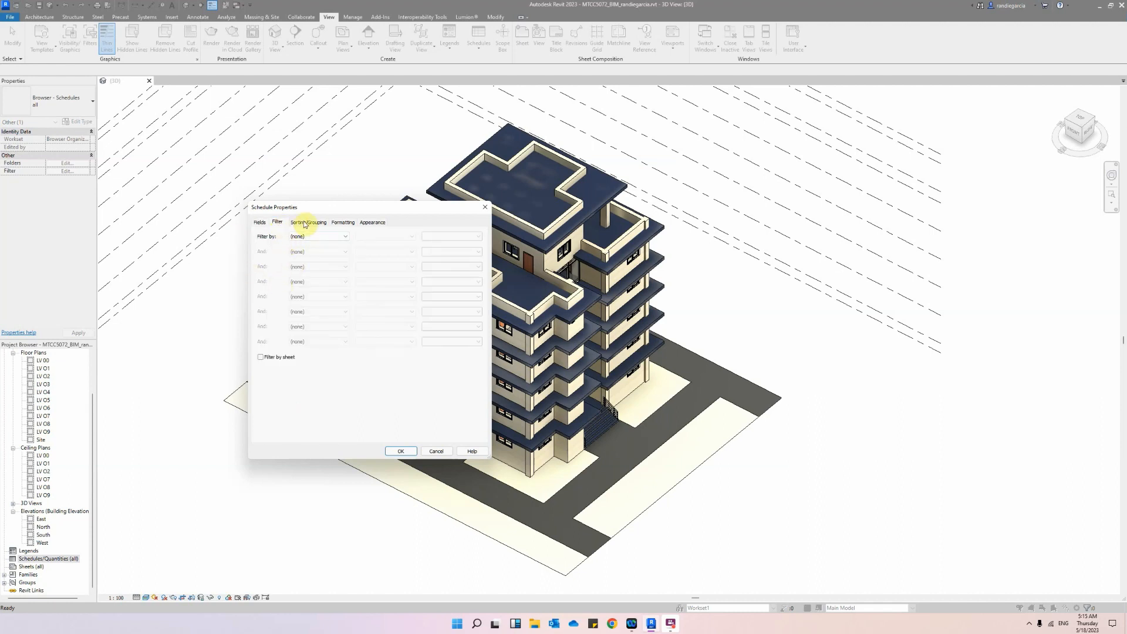
{"action": "left_click", "coordinate": [306, 223]}
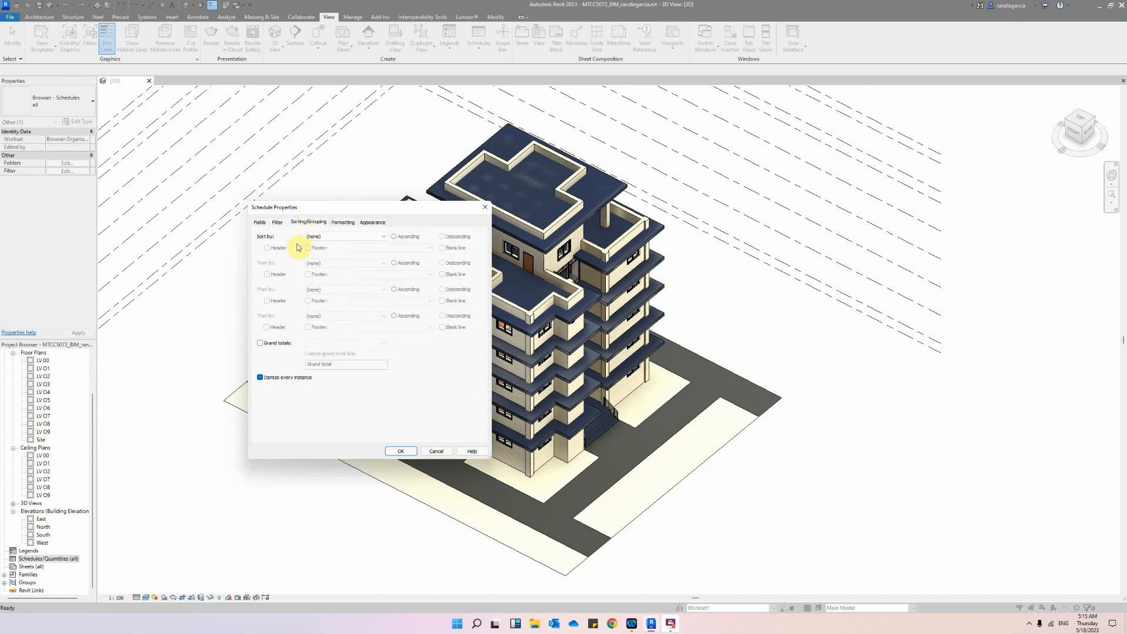
{"action": "left_click", "coordinate": [338, 236]}
{"action": "left_click", "coordinate": [337, 251]}
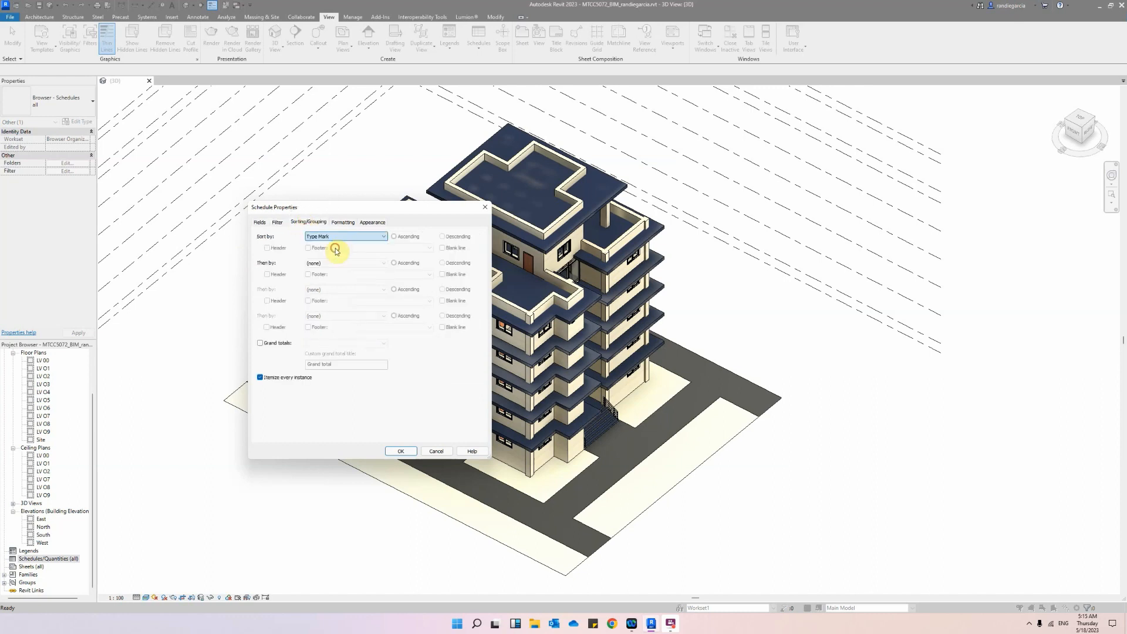
Add the Level field to the schedule and place it between Description and Manufacturer.
{"action": "left_click", "coordinate": [259, 223]}
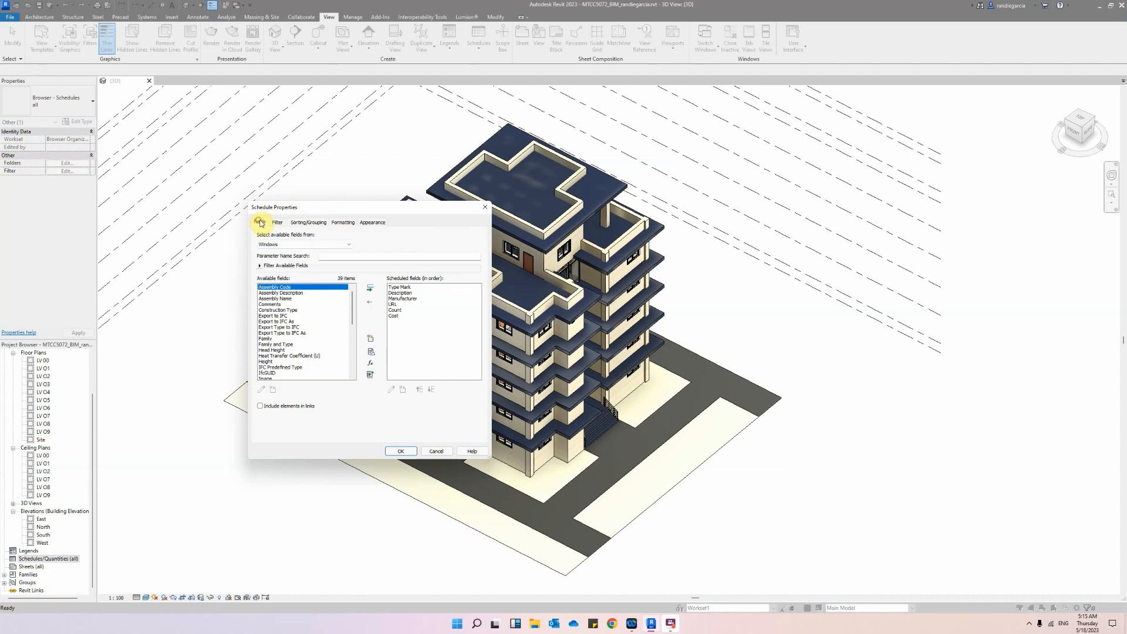
{"action": "left_click_drag", "start_coordinate": [351, 294], "coordinate": [350, 319]}
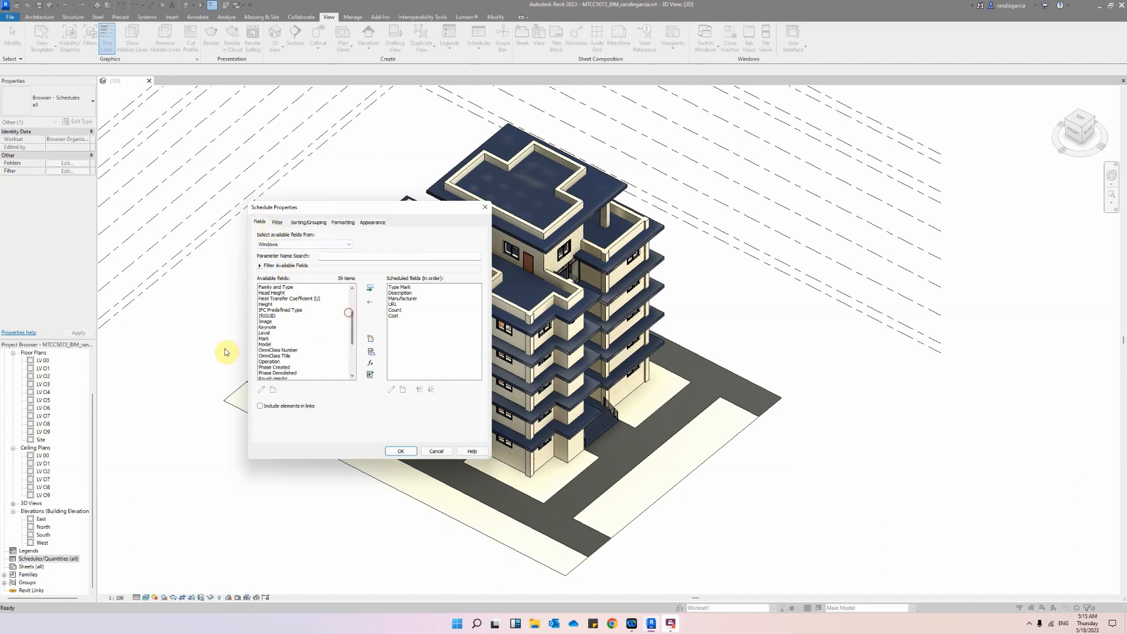
{"action": "left_click", "coordinate": [262, 333]}
{"action": "left_click", "coordinate": [370, 288]}
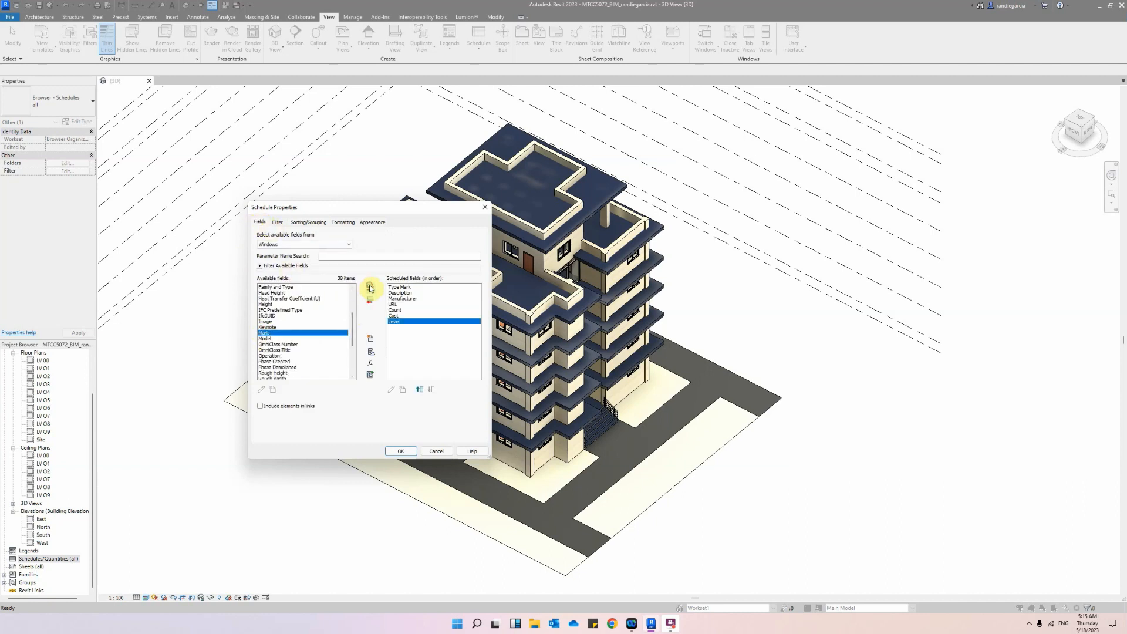
{"action": "left_click", "coordinate": [419, 390]}
{"action": "left_click", "coordinate": [419, 390]}
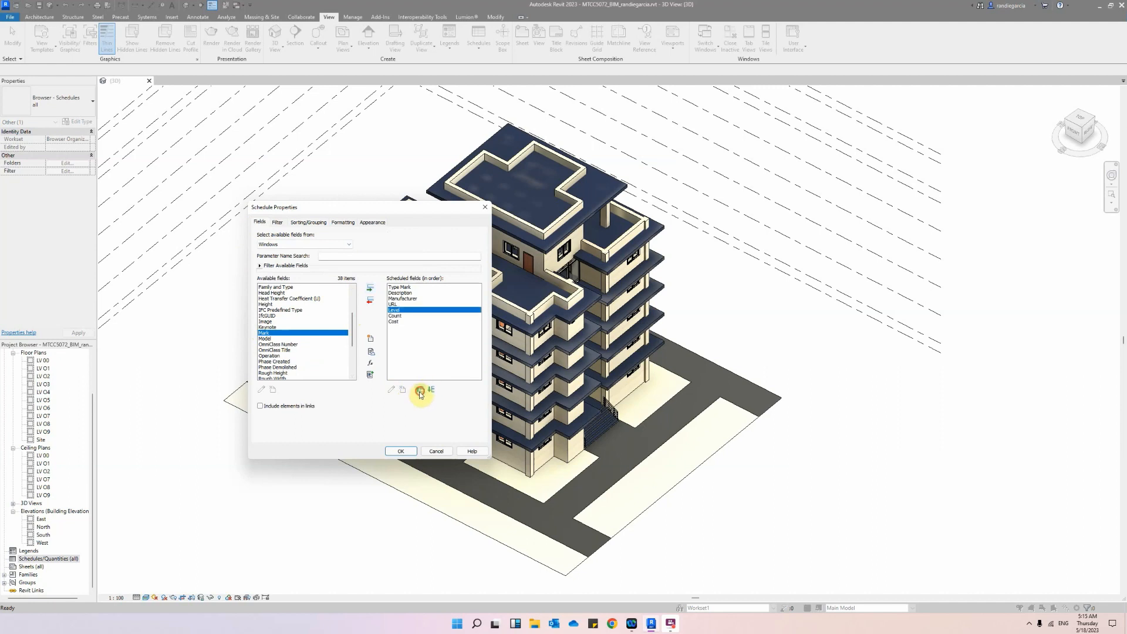
{"action": "left_click", "coordinate": [419, 390]}
{"action": "left_click", "coordinate": [420, 390]}
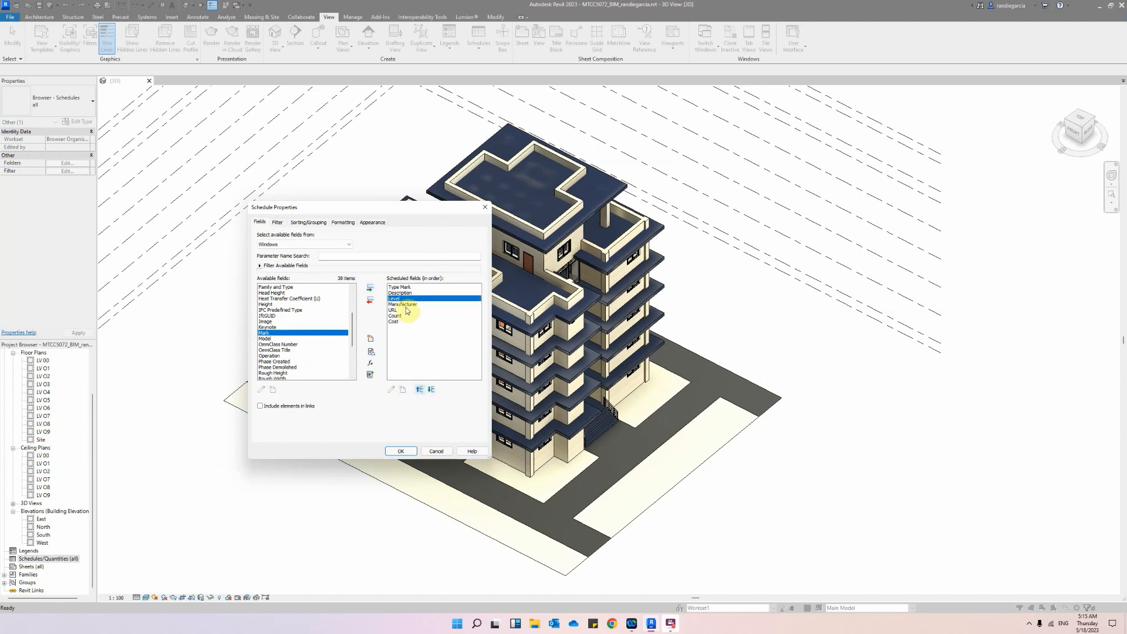
Give the Type Mark grouping a title, count, and totals footer and a blank line, with Level as second sort and grand totals enabled.
{"action": "left_click", "coordinate": [300, 223]}
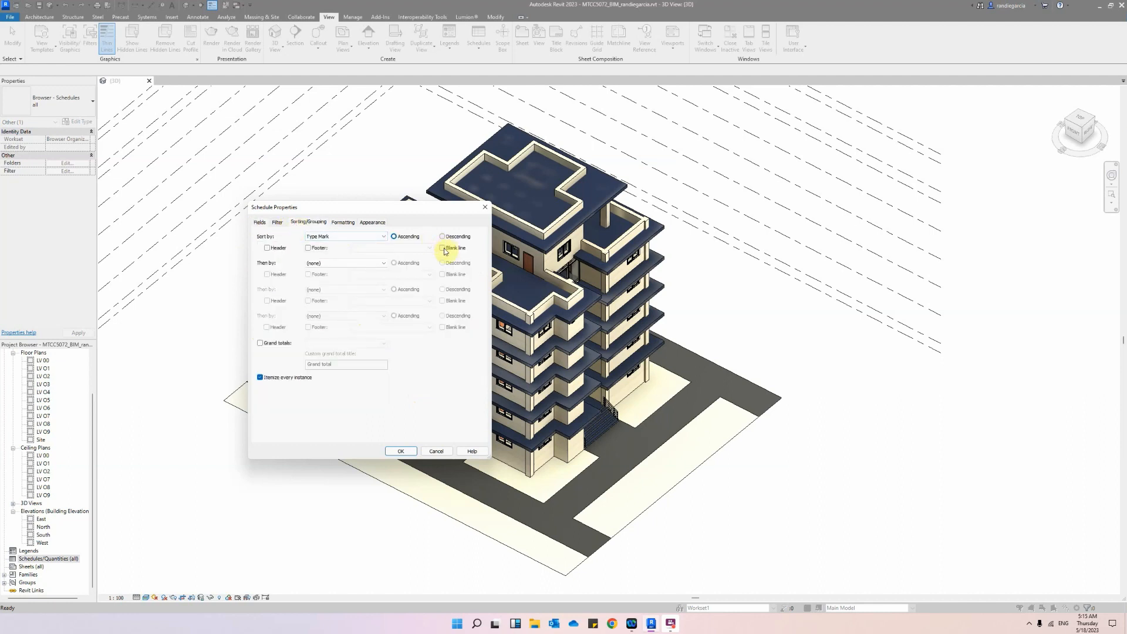
{"action": "left_click", "coordinate": [307, 248]}
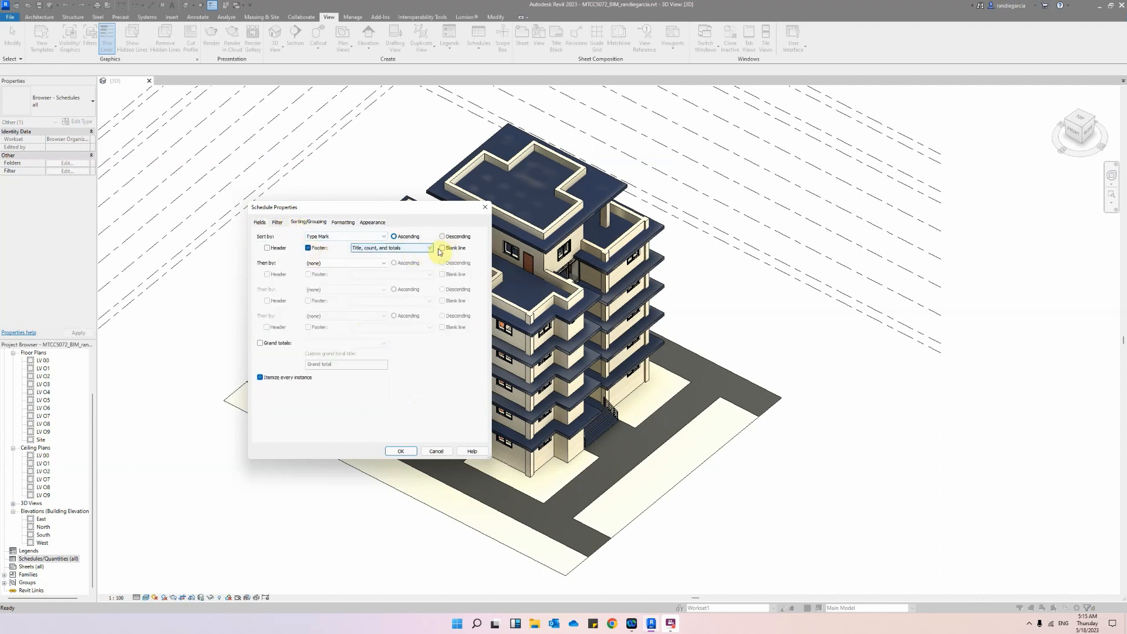
{"action": "left_click", "coordinate": [340, 264]}
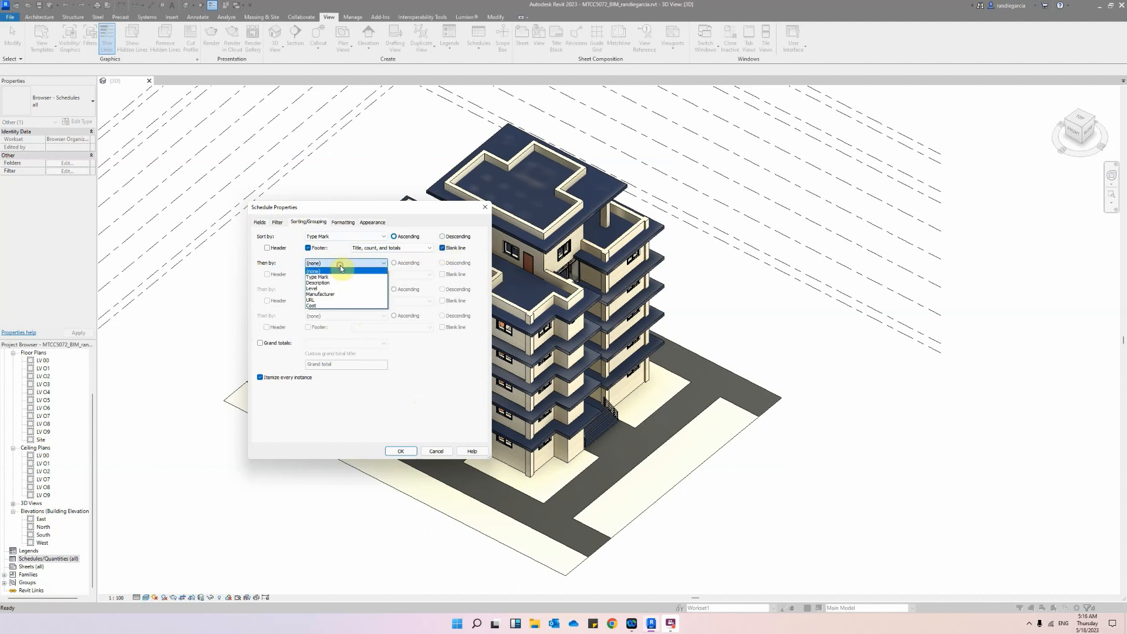
{"action": "left_click", "coordinate": [326, 288]}
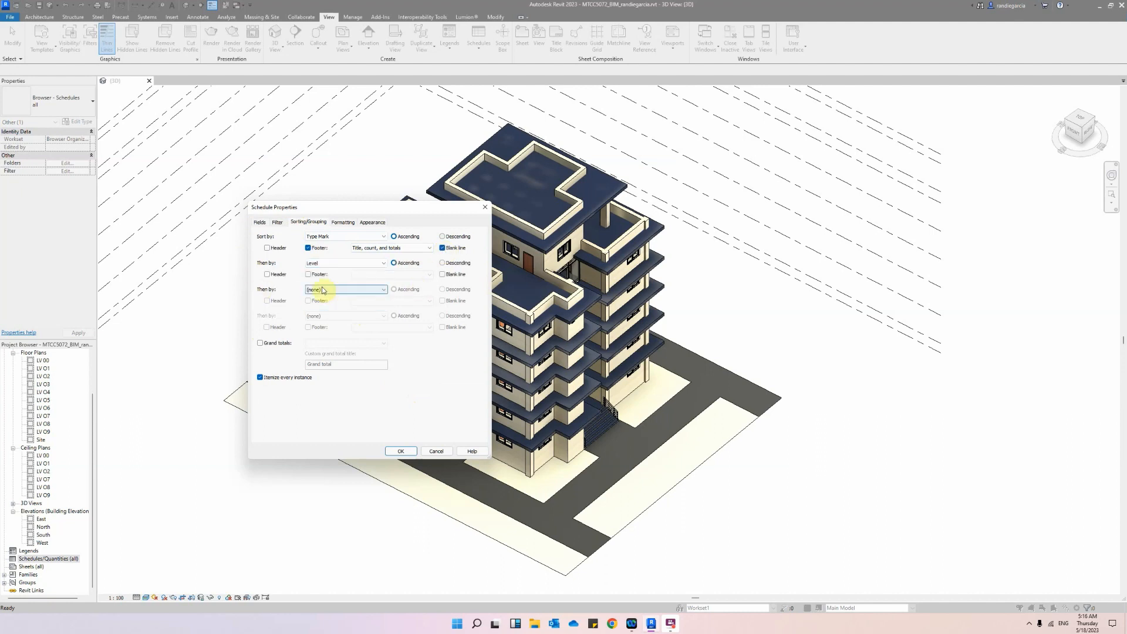
{"action": "left_click", "coordinate": [260, 343]}
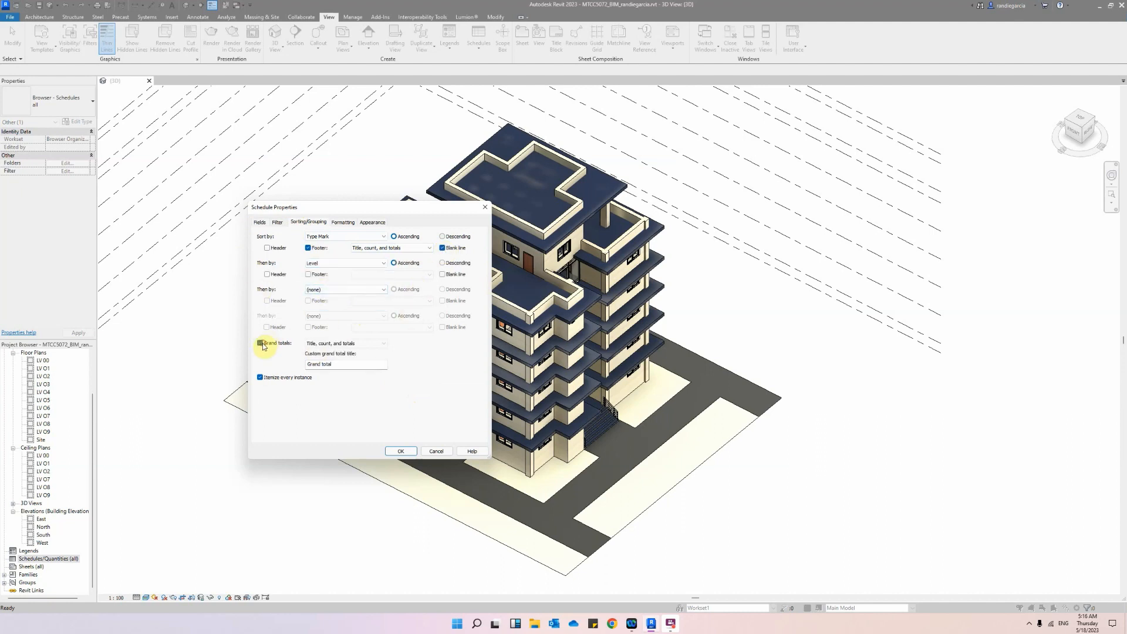
Turn off itemizing of every instance in the window schedule and set the Cost field to calculate totals.
{"action": "left_click", "coordinate": [260, 377]}
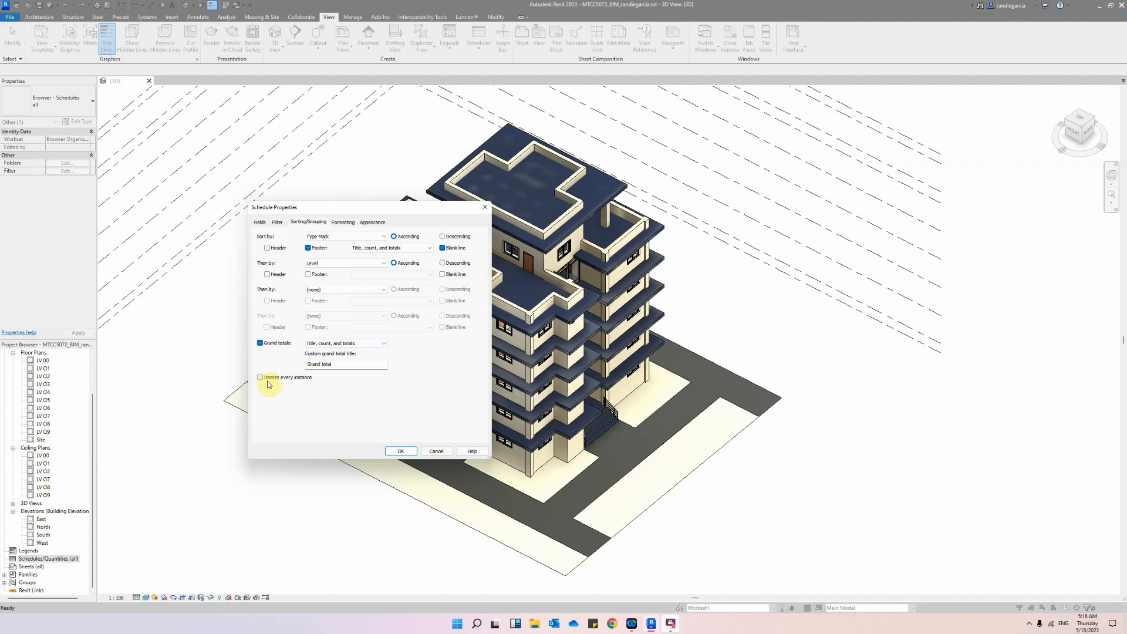
{"action": "left_click", "coordinate": [267, 382]}
{"action": "left_click", "coordinate": [344, 222]}
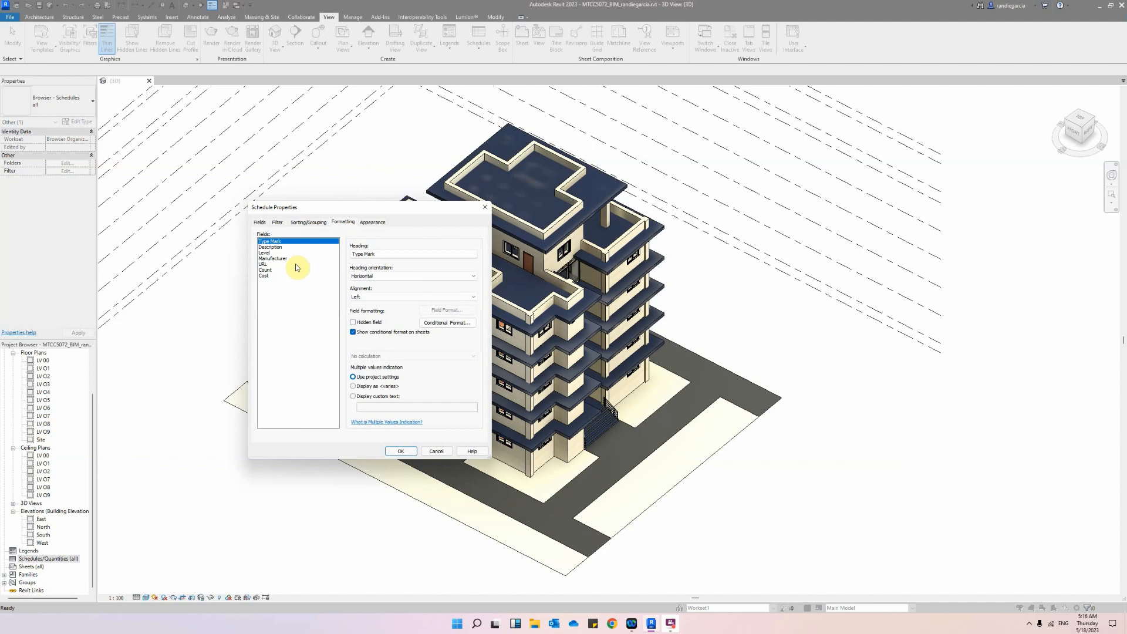
{"action": "left_click", "coordinate": [268, 276]}
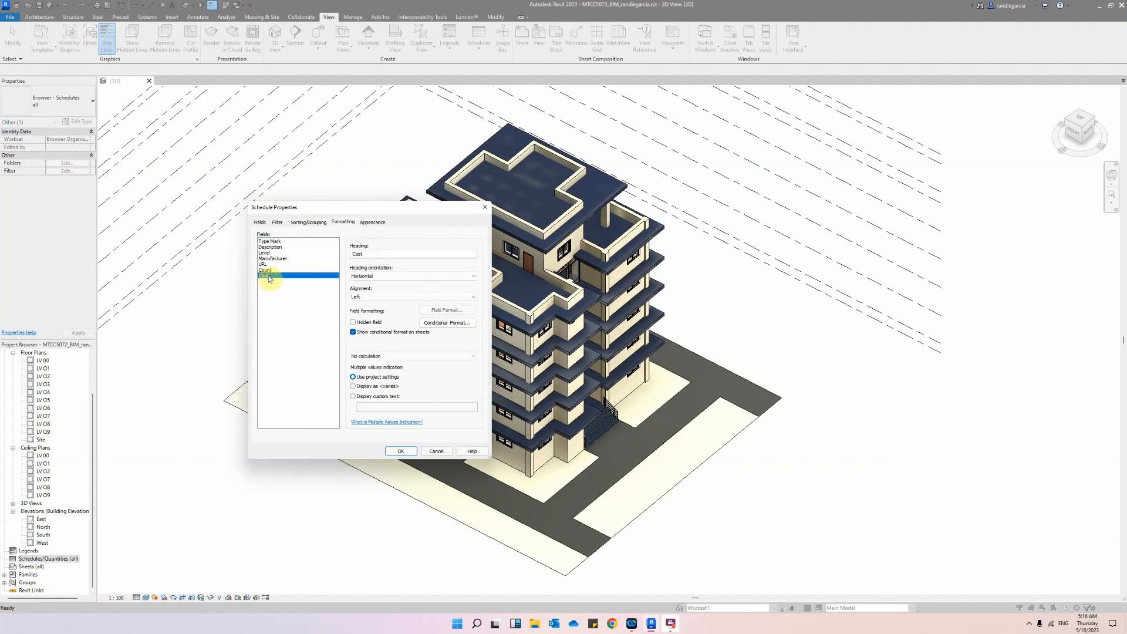
{"action": "left_click", "coordinate": [408, 356]}
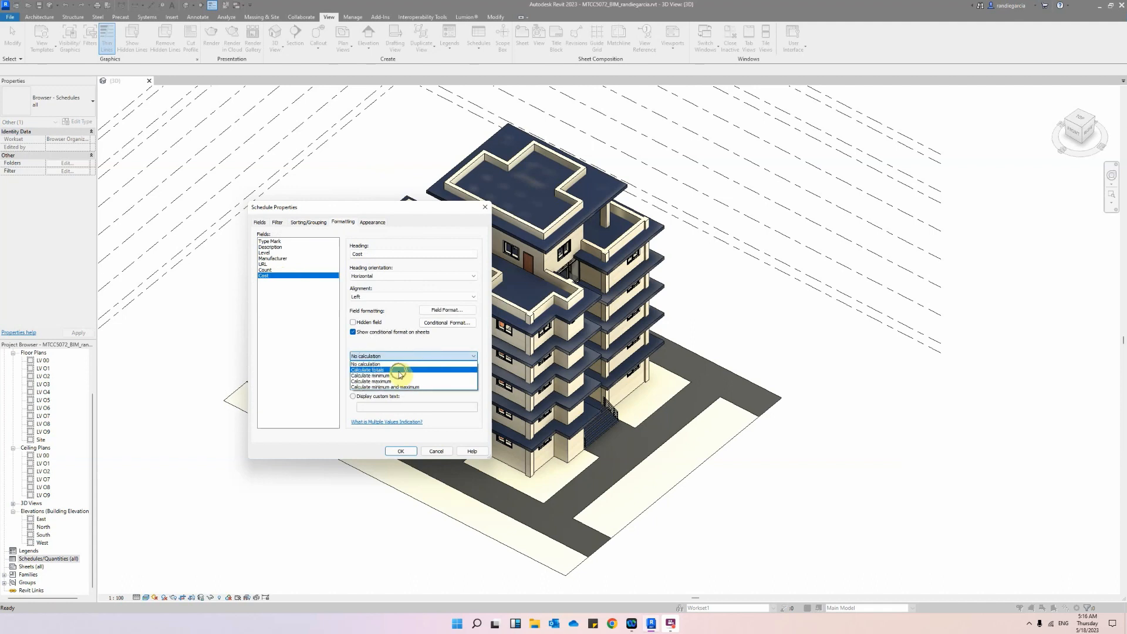
{"action": "left_click", "coordinate": [399, 370]}
{"action": "left_click", "coordinate": [393, 366]}
{"action": "left_click", "coordinate": [394, 366]}
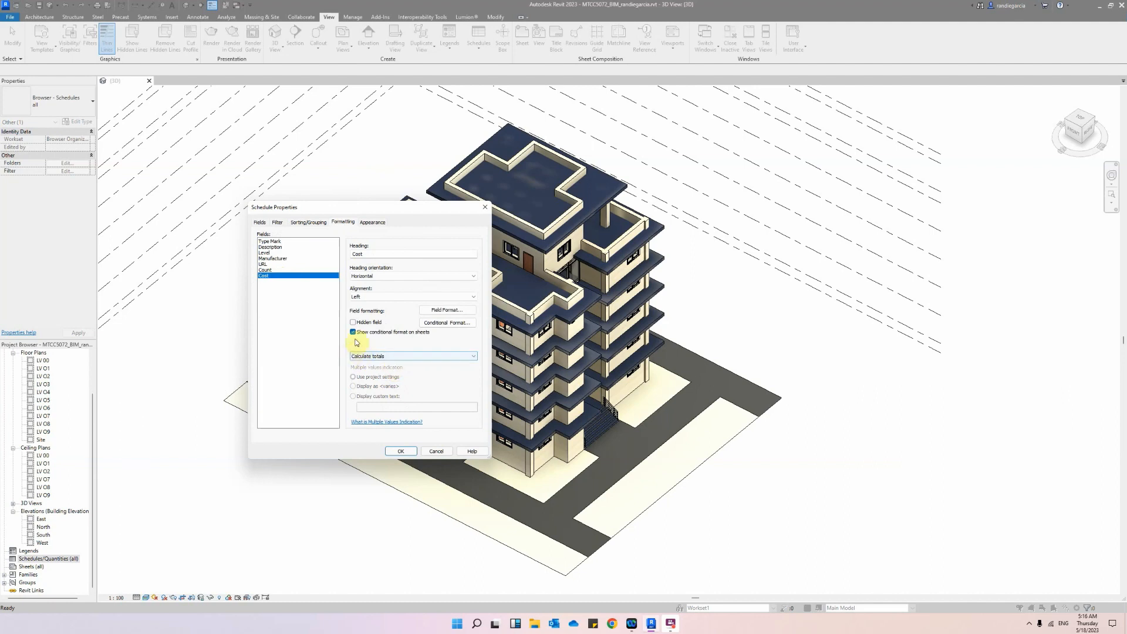
Set the schedule's title text to 5mm Arial and generate the window schedule.
{"action": "left_click", "coordinate": [371, 224]}
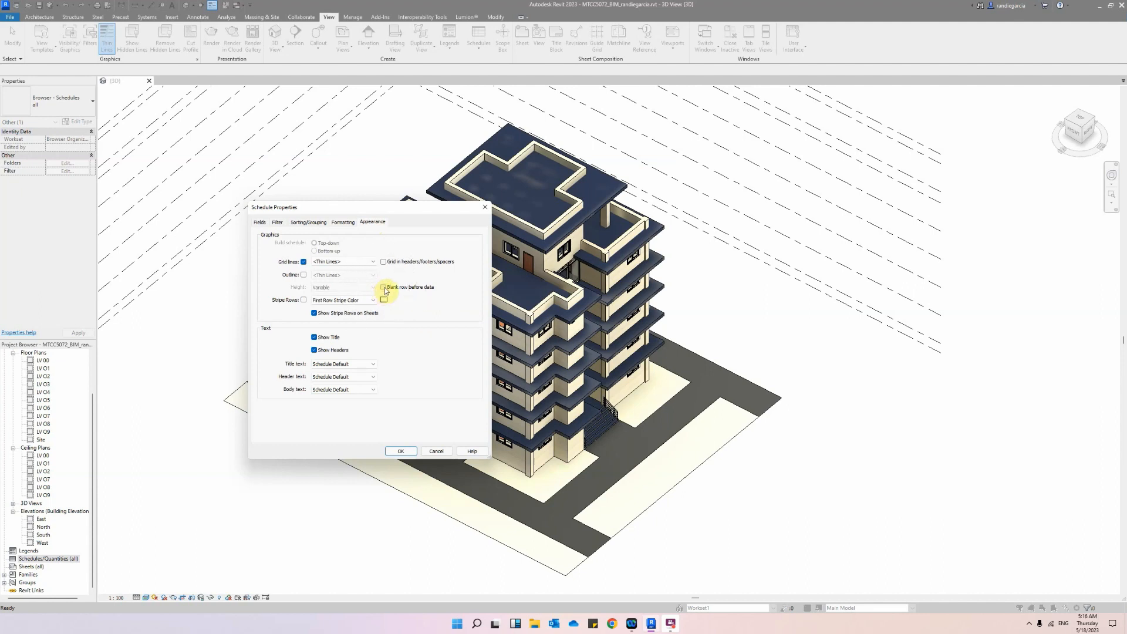
{"action": "left_click", "coordinate": [342, 364]}
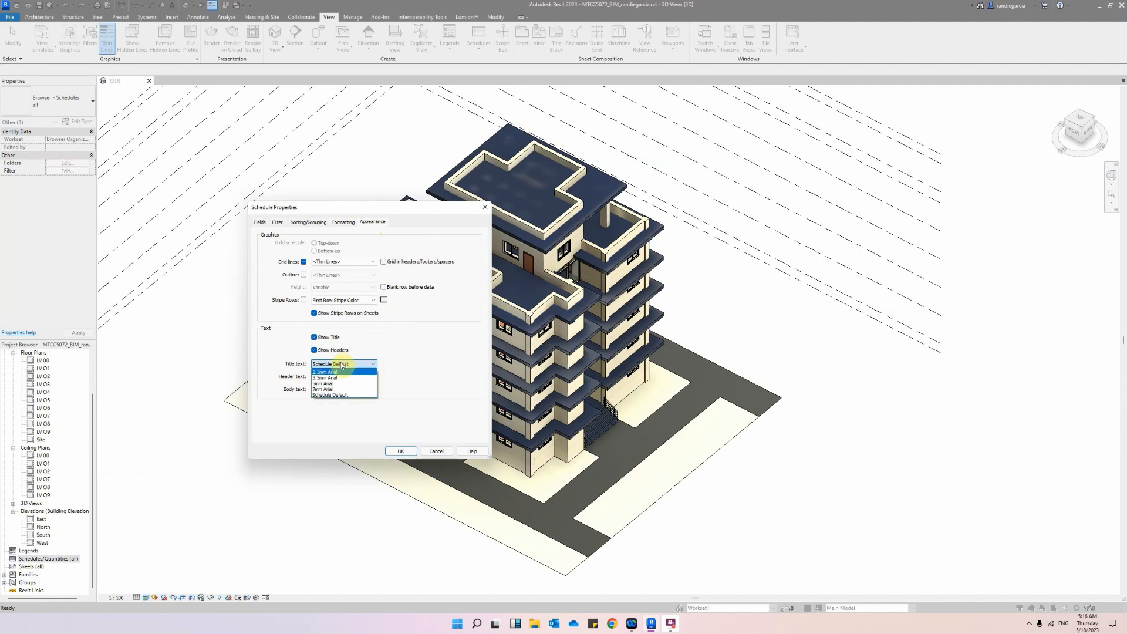
{"action": "left_click", "coordinate": [329, 383]}
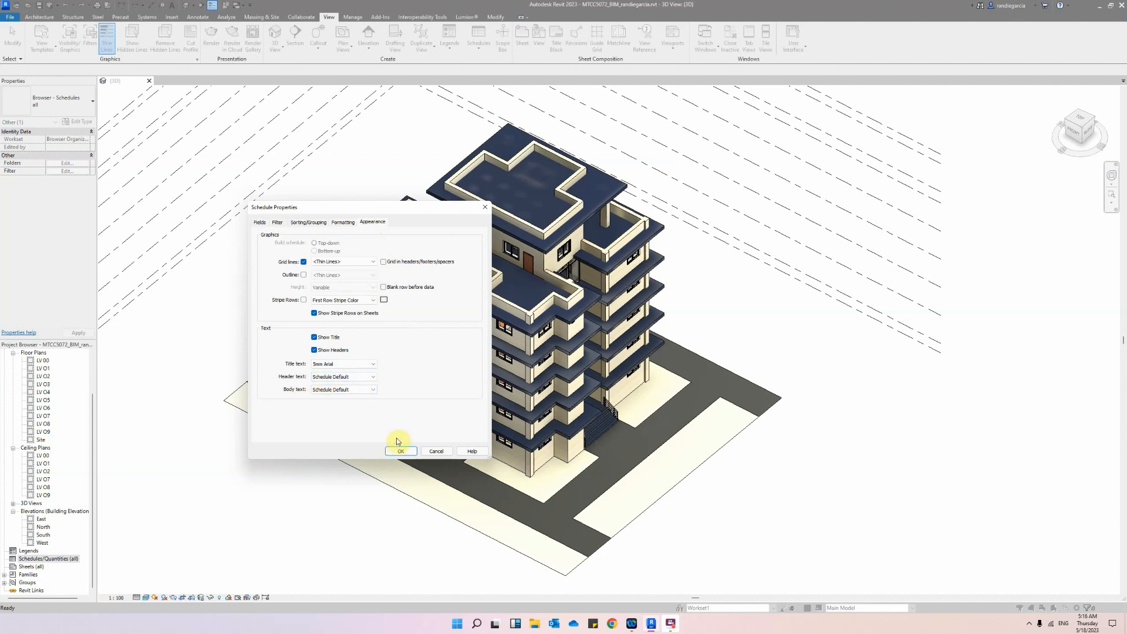
{"action": "left_click", "coordinate": [344, 410]}
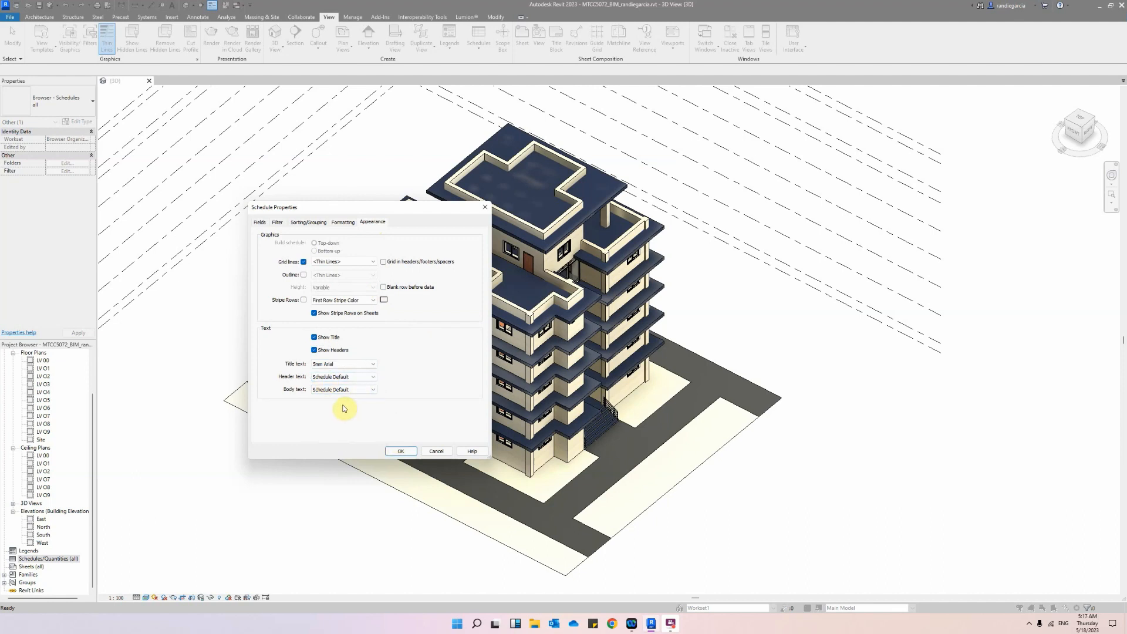
{"action": "left_click", "coordinate": [392, 448]}
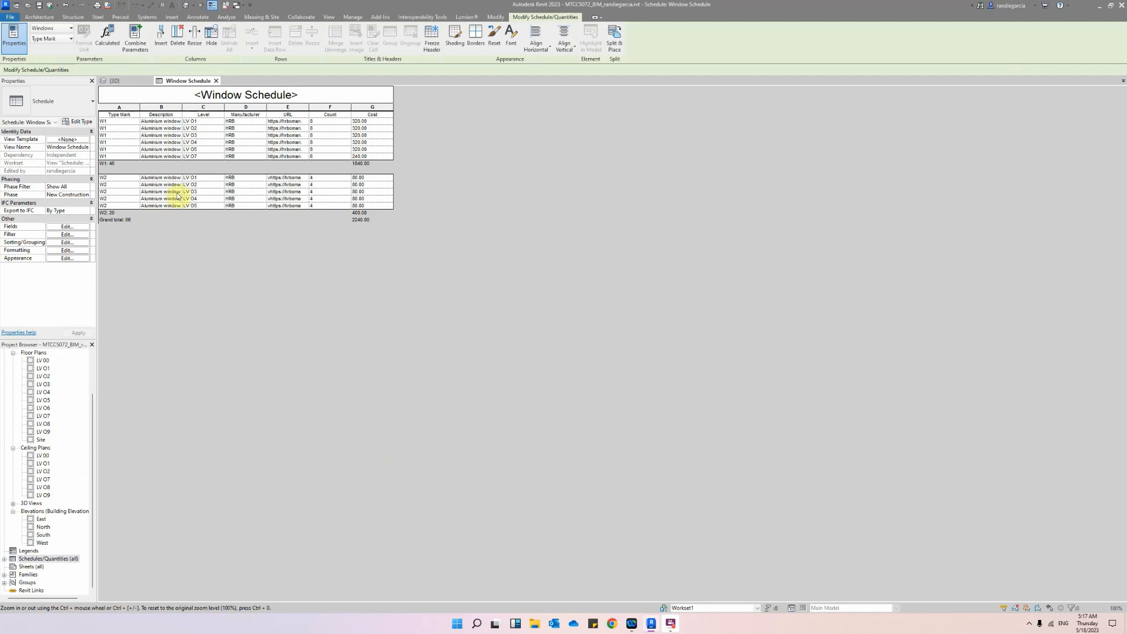
Widen the URL column of the window schedule to roughly twice its width.
{"action": "scroll", "coordinate": [178, 195], "scroll_direction": "up", "scroll_amount": 5, "text": "ctrl"}
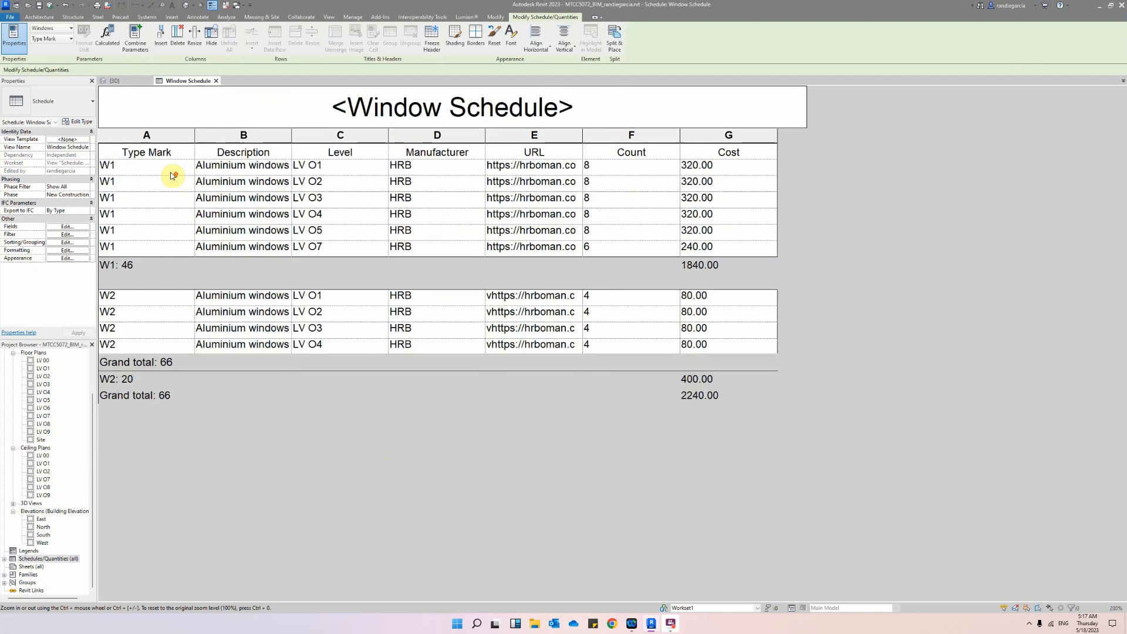
{"action": "scroll", "coordinate": [172, 175], "scroll_direction": "up", "scroll_amount": 1, "text": "ctrl"}
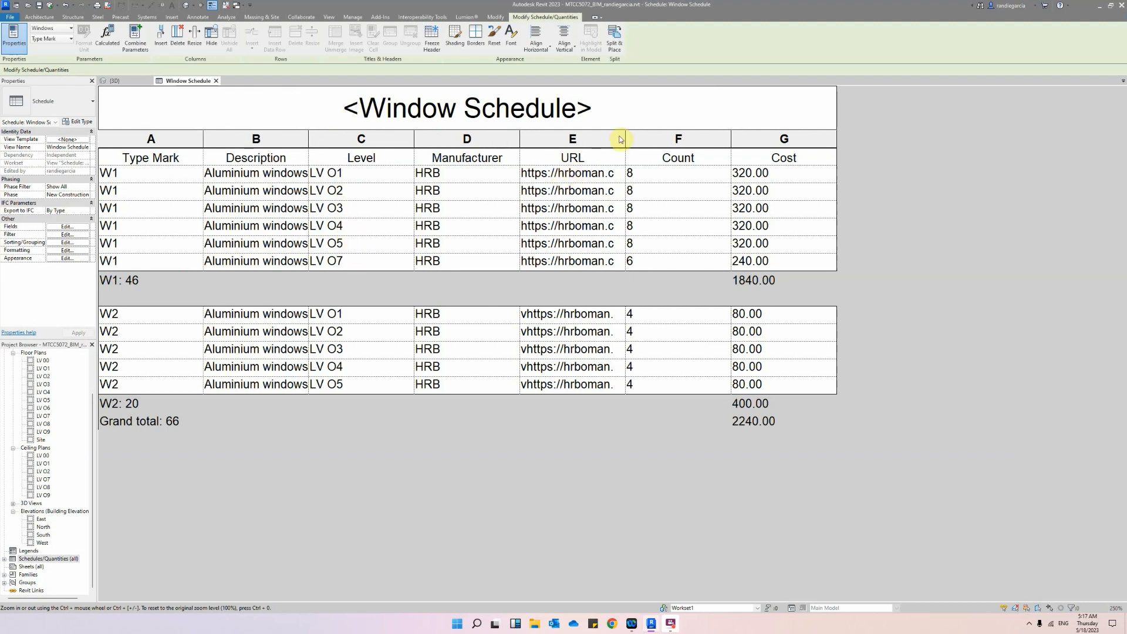
{"action": "left_click_drag", "start_coordinate": [622, 139], "coordinate": [734, 139]}
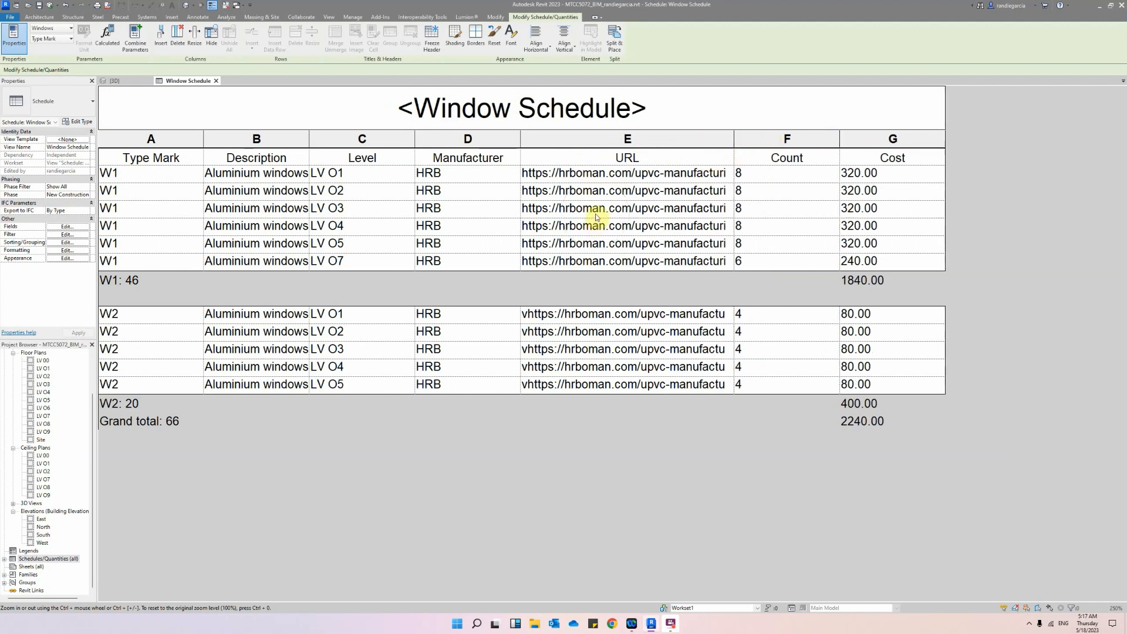
{"action": "left_click", "coordinate": [110, 282]}
{"action": "left_click", "coordinate": [115, 412]}
{"action": "left_click", "coordinate": [133, 409]}
{"action": "left_click", "coordinate": [133, 409]}
Create a new schedule for the Floors category, keeping the name Floor Schedule and the New Construction phase.
{"action": "right_click", "coordinate": [52, 560]}
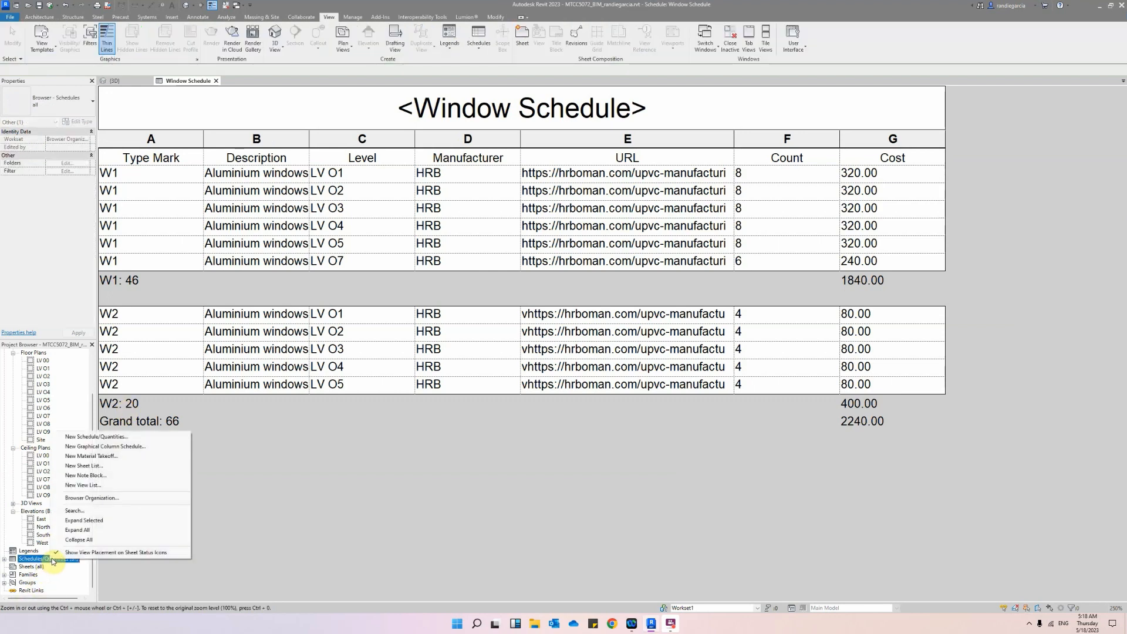
{"action": "left_click", "coordinate": [112, 438]}
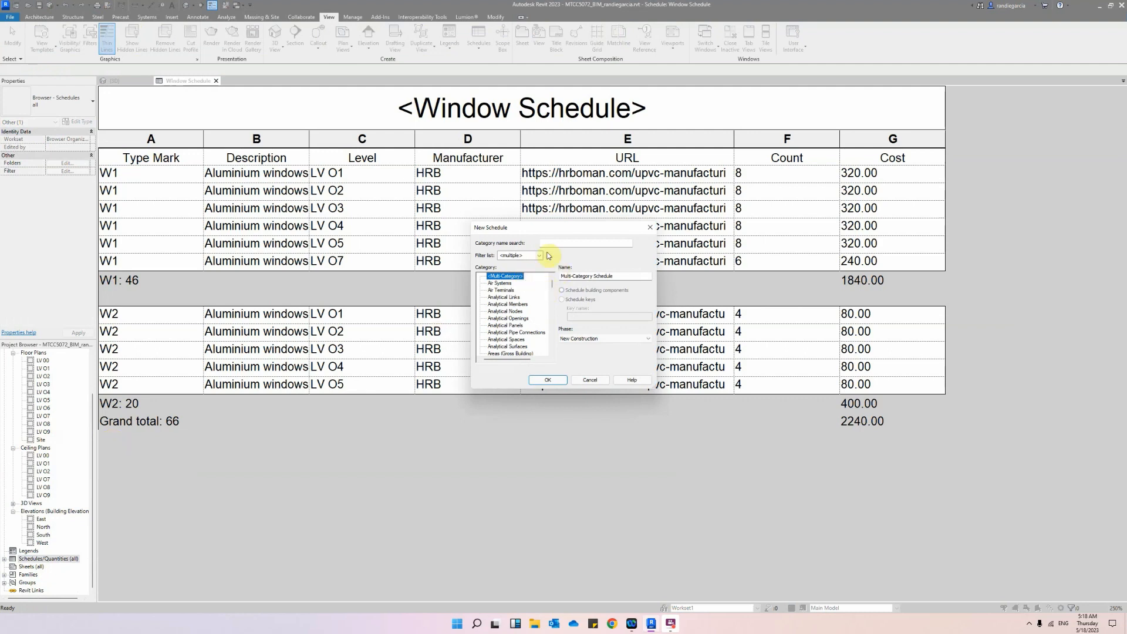
{"action": "left_click", "coordinate": [554, 243]}
{"action": "type", "text": "floor"}
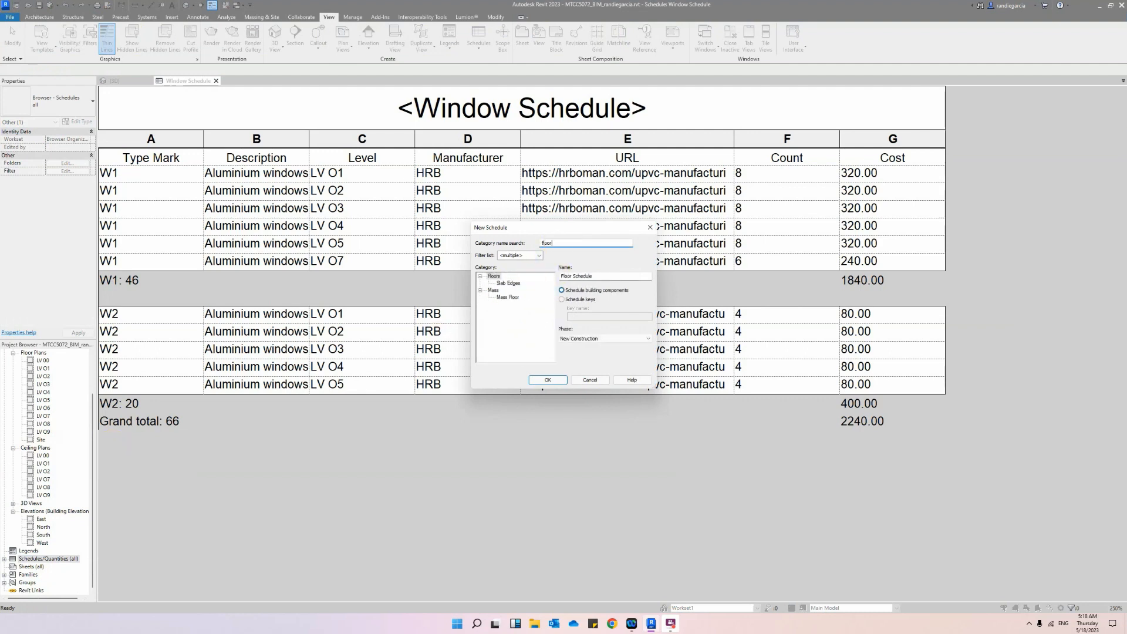
{"action": "left_click", "coordinate": [493, 276]}
{"action": "left_click", "coordinate": [563, 378]}
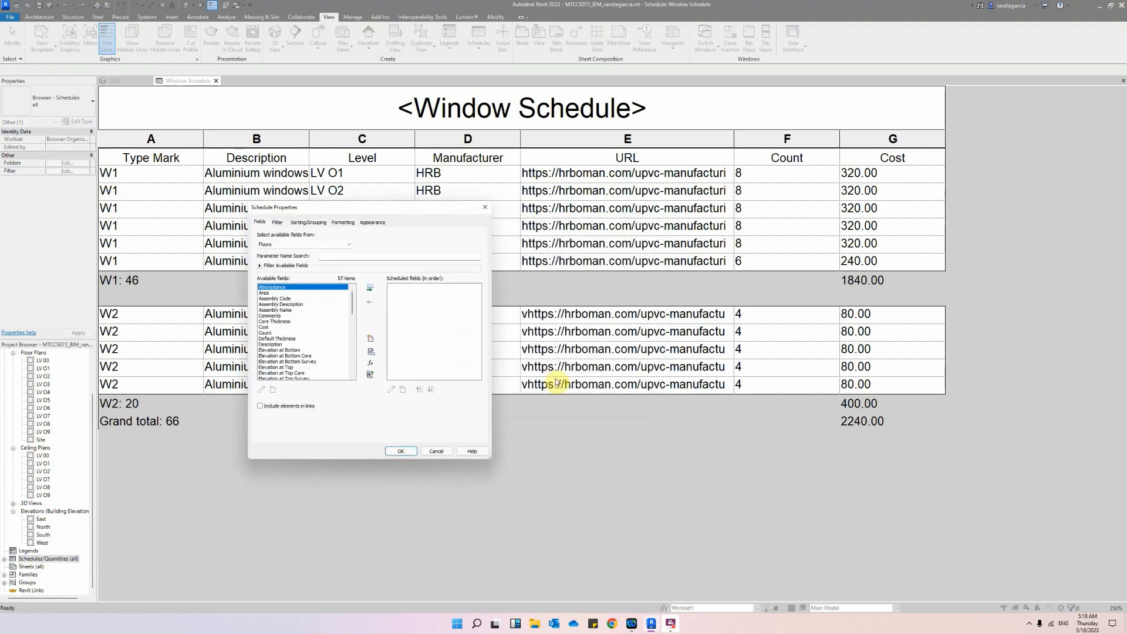
Add the Type Mark and Description fields to the floor schedule.
{"action": "left_click_drag", "start_coordinate": [353, 300], "coordinate": [353, 363]}
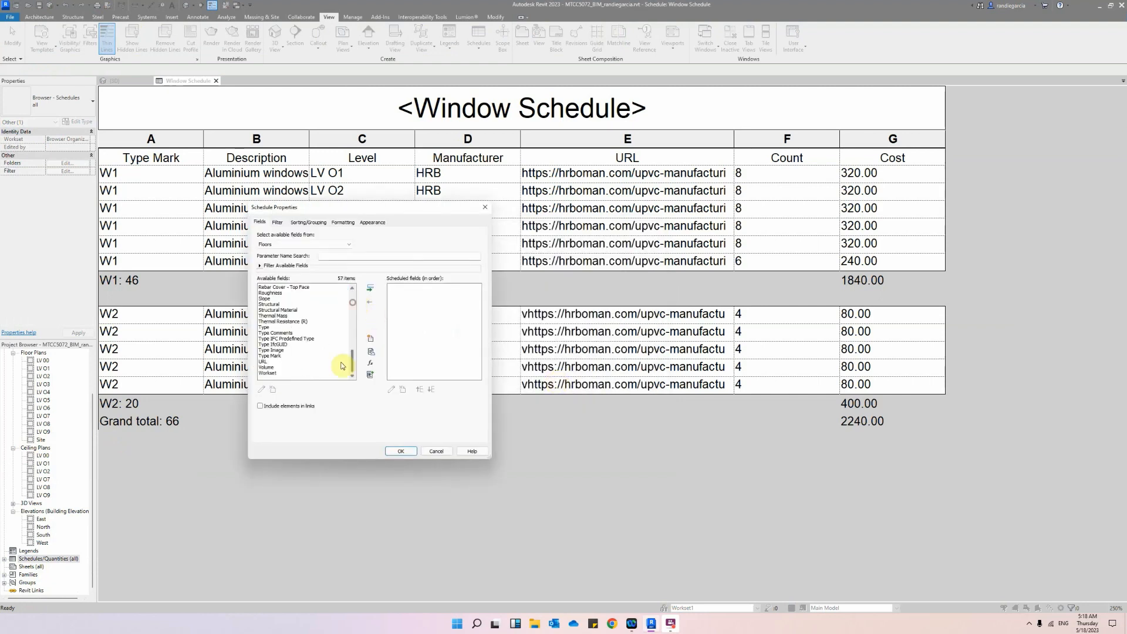
{"action": "left_click", "coordinate": [271, 356]}
{"action": "left_click", "coordinate": [372, 290]}
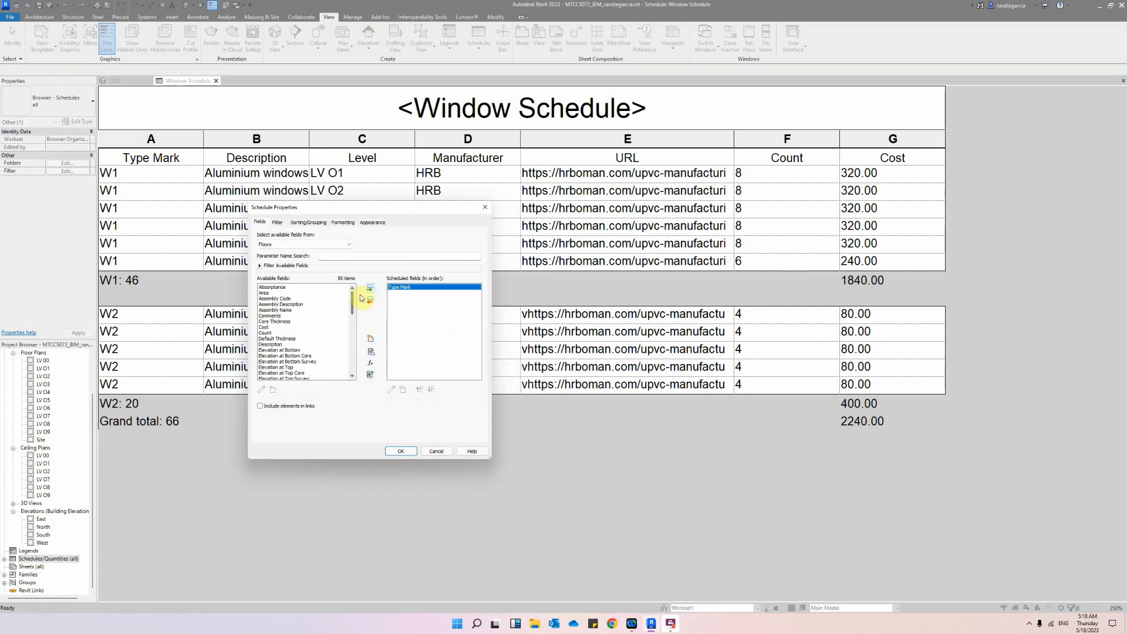
{"action": "left_click", "coordinate": [287, 344]}
{"action": "left_click", "coordinate": [372, 289]}
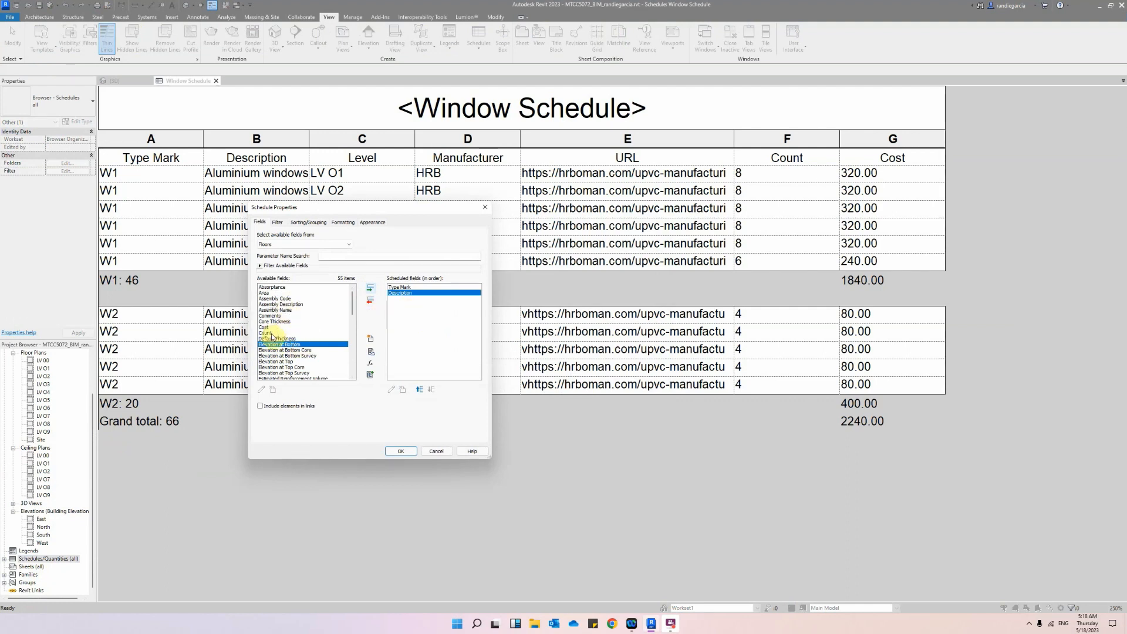
Add the Manufacturer and URL fields to the floor schedule below Description.
{"action": "left_click_drag", "start_coordinate": [351, 307], "coordinate": [345, 330]}
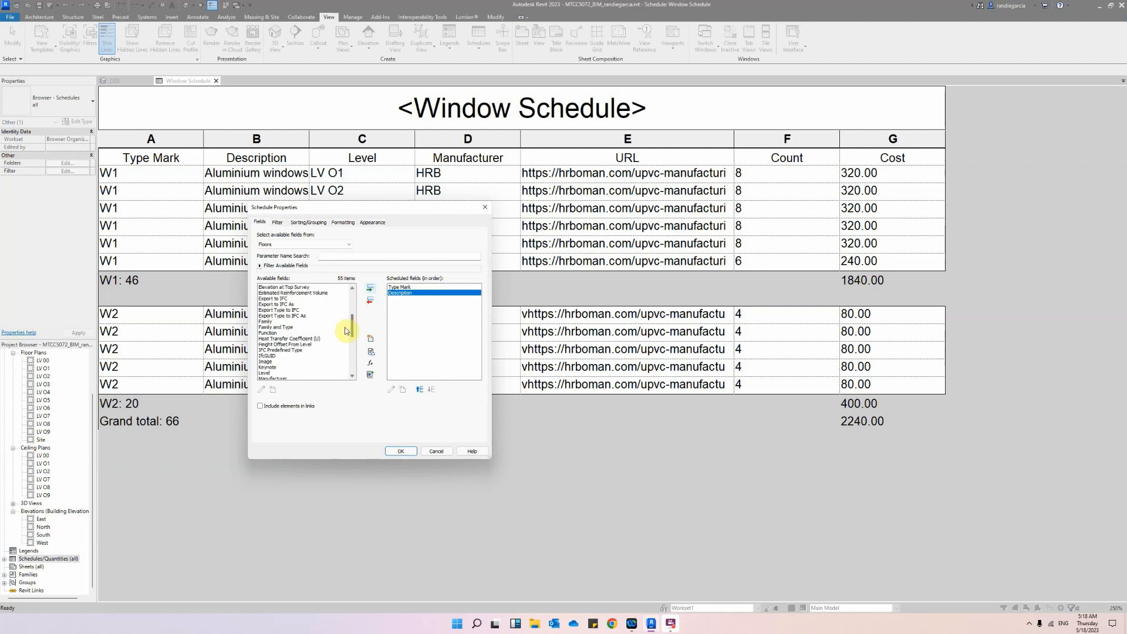
{"action": "scroll", "coordinate": [294, 358], "scroll_direction": "down", "scroll_amount": 1}
{"action": "left_click", "coordinate": [276, 361]}
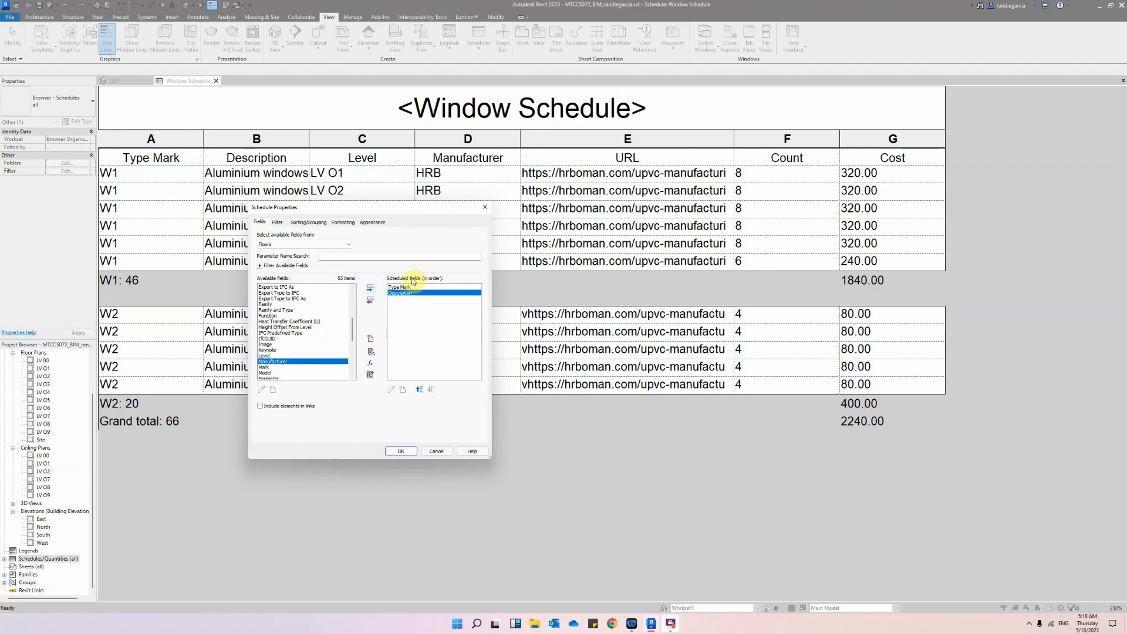
{"action": "left_click", "coordinate": [370, 288]}
{"action": "scroll", "coordinate": [354, 326], "scroll_direction": "up", "scroll_amount": 8}
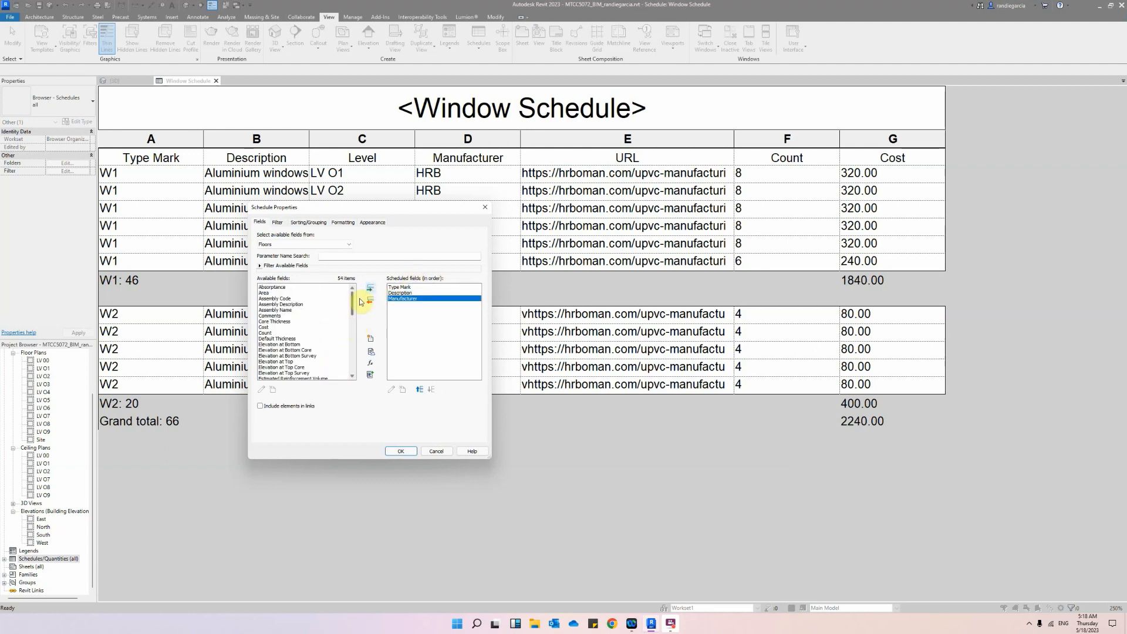
{"action": "left_click_drag", "start_coordinate": [360, 301], "coordinate": [350, 366]}
{"action": "left_click", "coordinate": [346, 362]}
{"action": "left_click", "coordinate": [370, 287]}
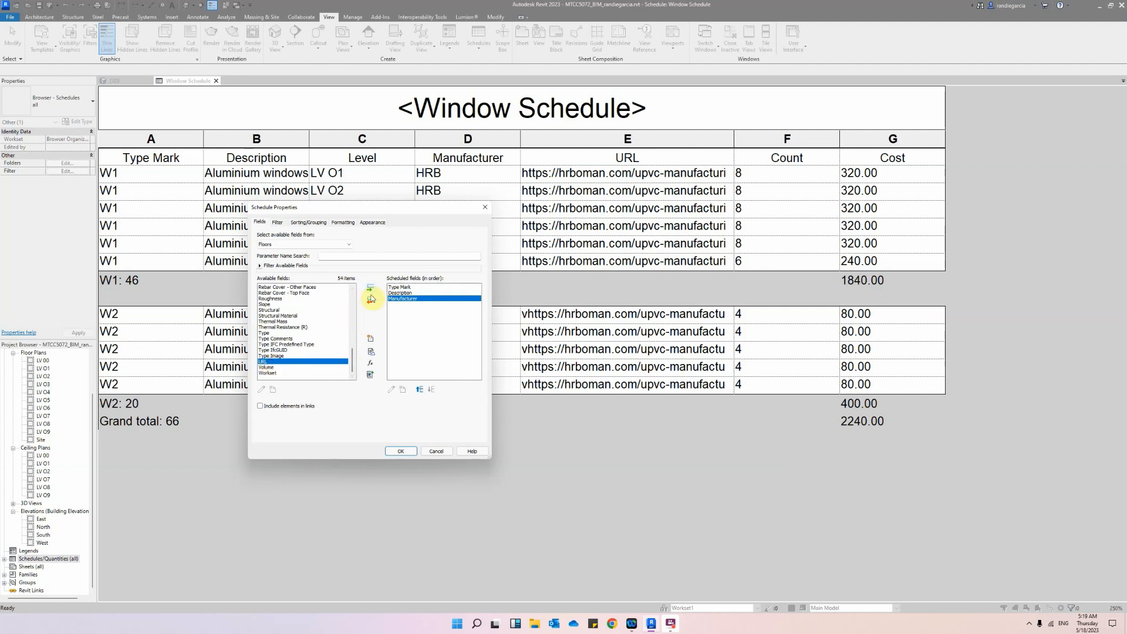
Add the Volume and Cost fields to the floor schedule below URL.
{"action": "left_click_drag", "start_coordinate": [353, 361], "coordinate": [355, 308]}
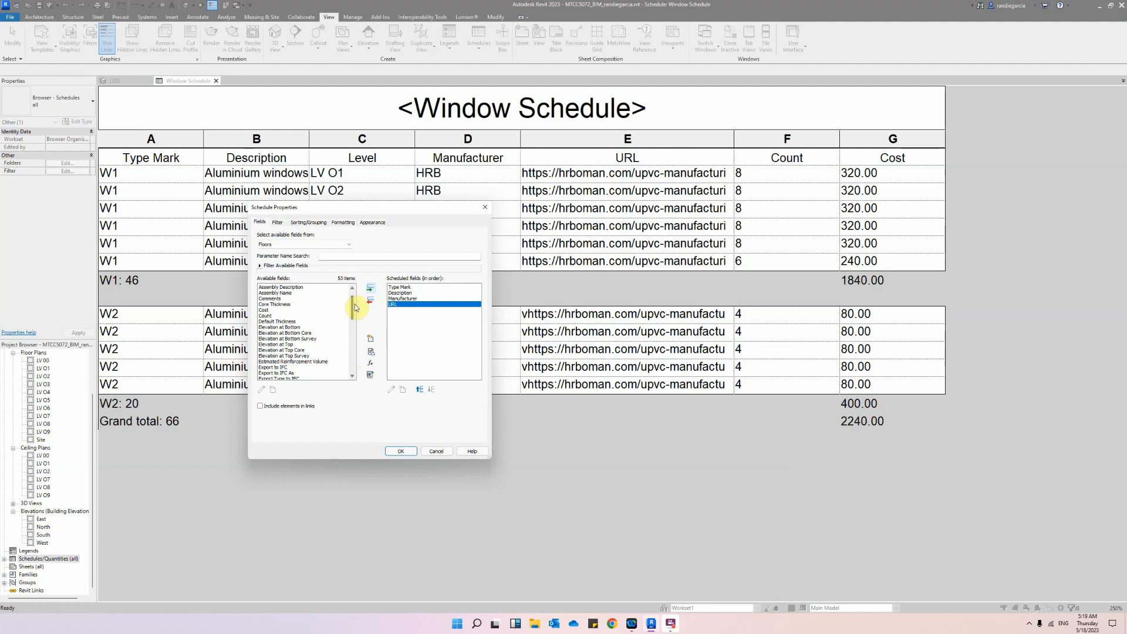
{"action": "left_click_drag", "start_coordinate": [355, 304], "coordinate": [354, 364]}
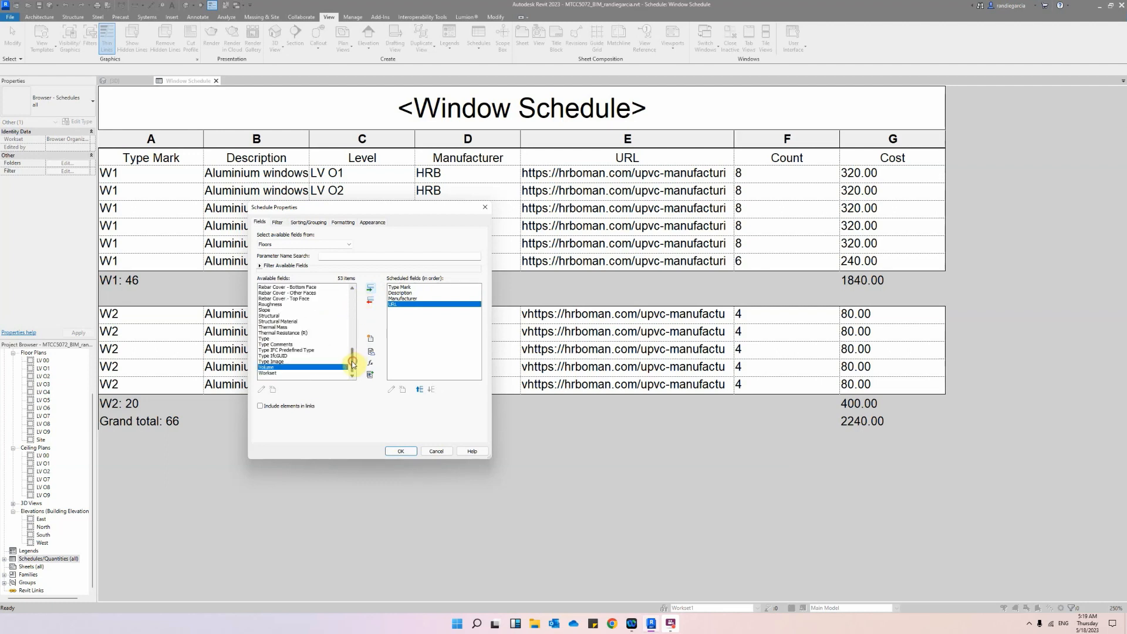
{"action": "left_click", "coordinate": [371, 290]}
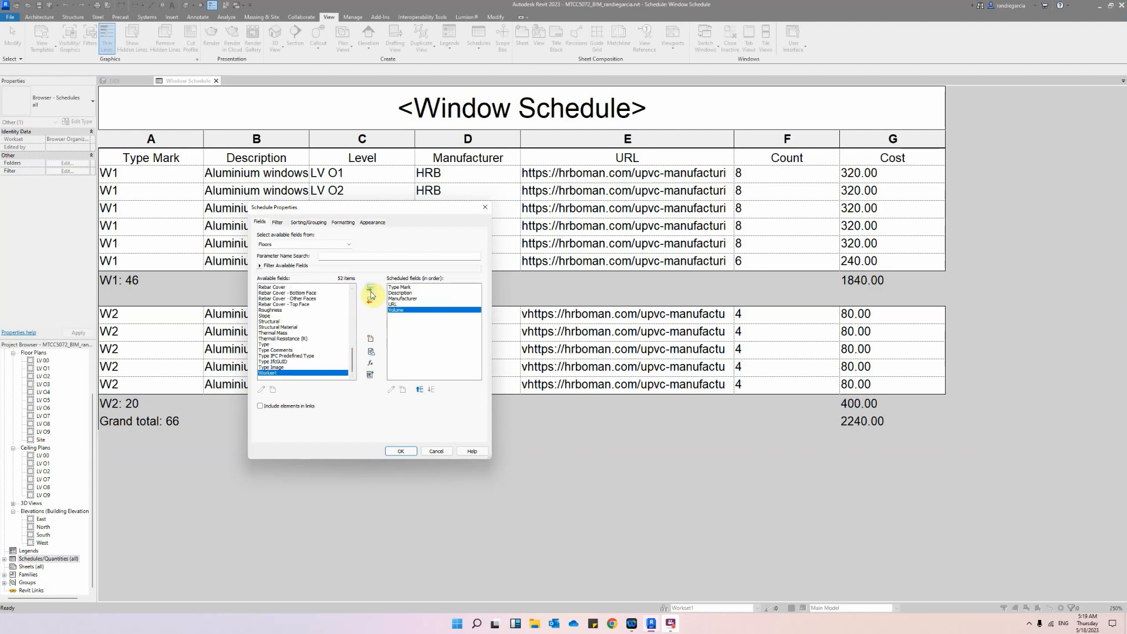
{"action": "left_click_drag", "start_coordinate": [353, 359], "coordinate": [361, 298]}
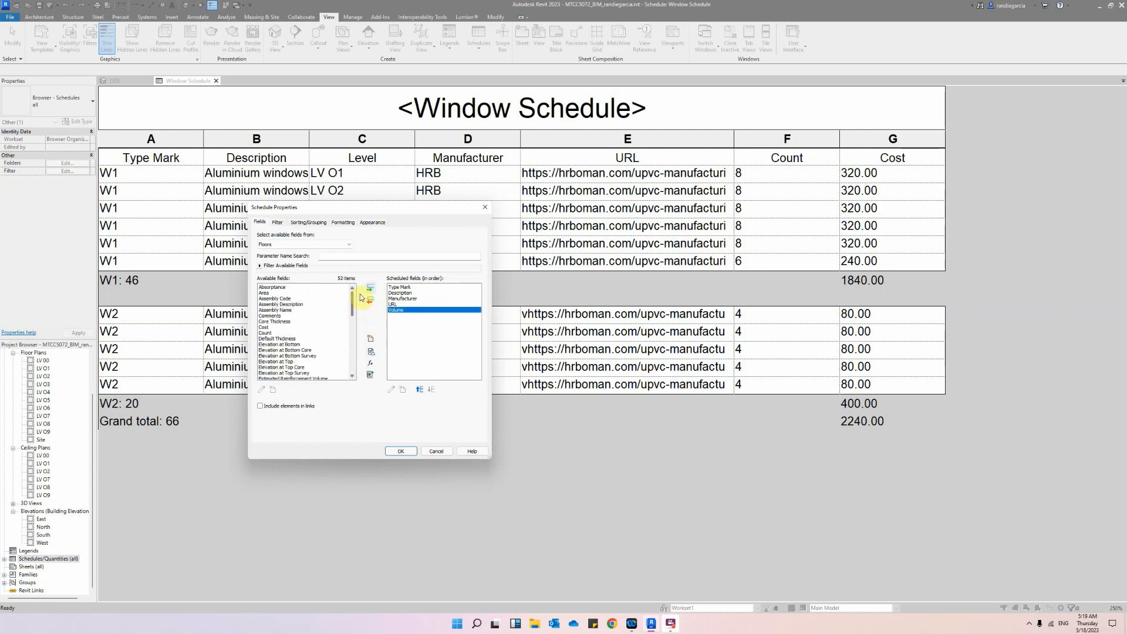
{"action": "left_click", "coordinate": [263, 327]}
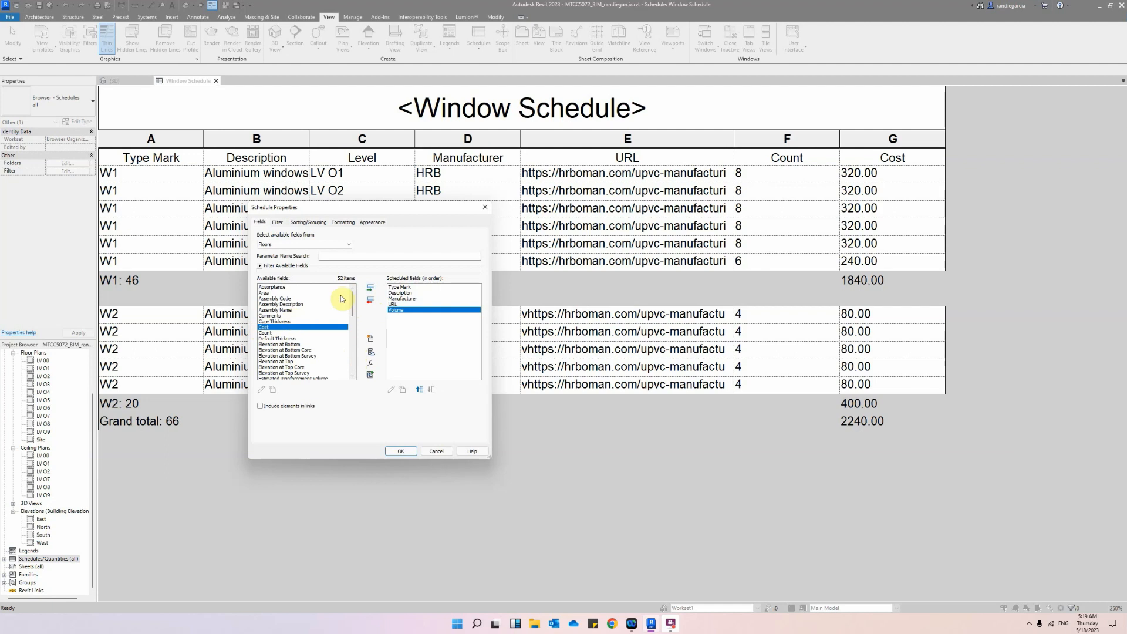
{"action": "left_click", "coordinate": [370, 288]}
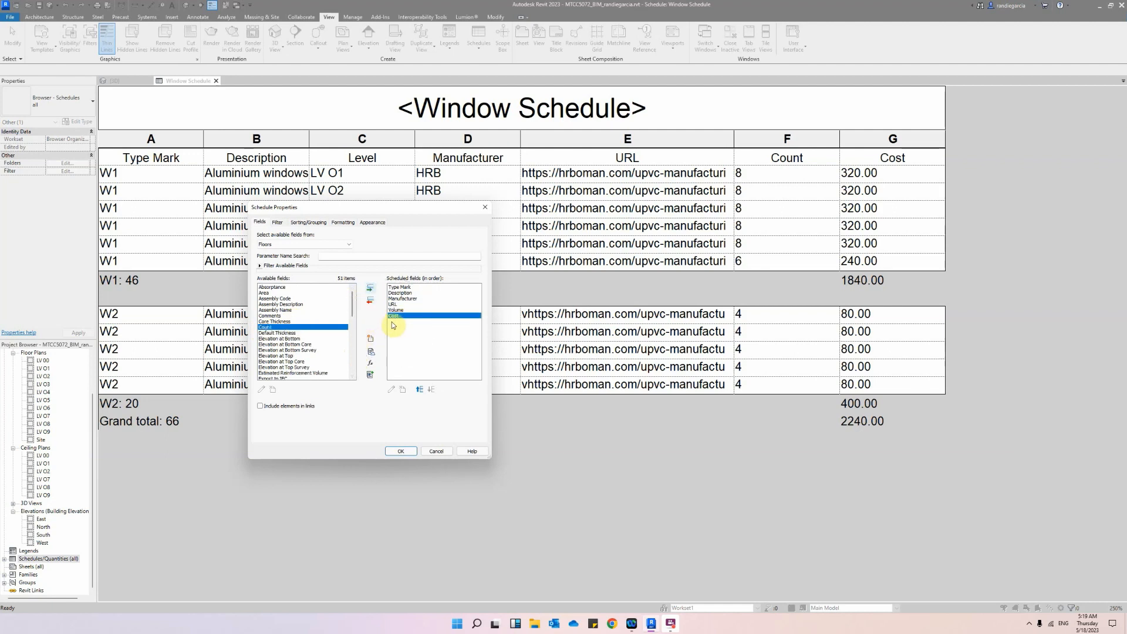
{"action": "key", "text": "ctrl"}
{"action": "key", "text": "ctrl"}
{"action": "key", "text": "ctrl"}
{"action": "left_click", "coordinate": [397, 310]}
{"action": "left_click", "coordinate": [397, 316]}
{"action": "left_click", "coordinate": [397, 310]}
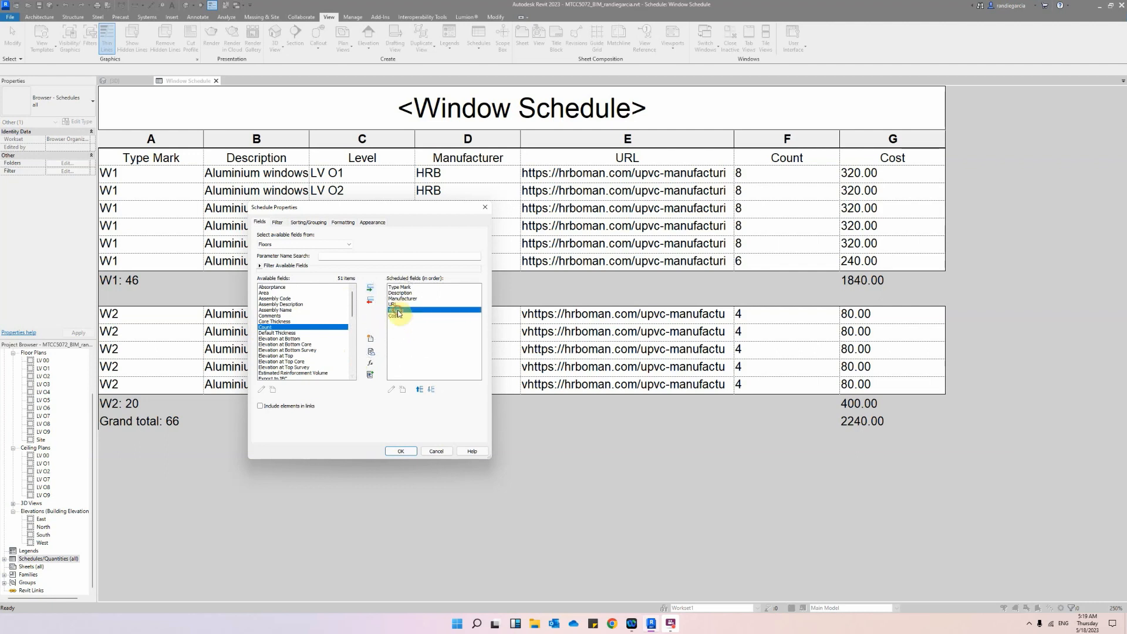
{"action": "left_click", "coordinate": [397, 316]}
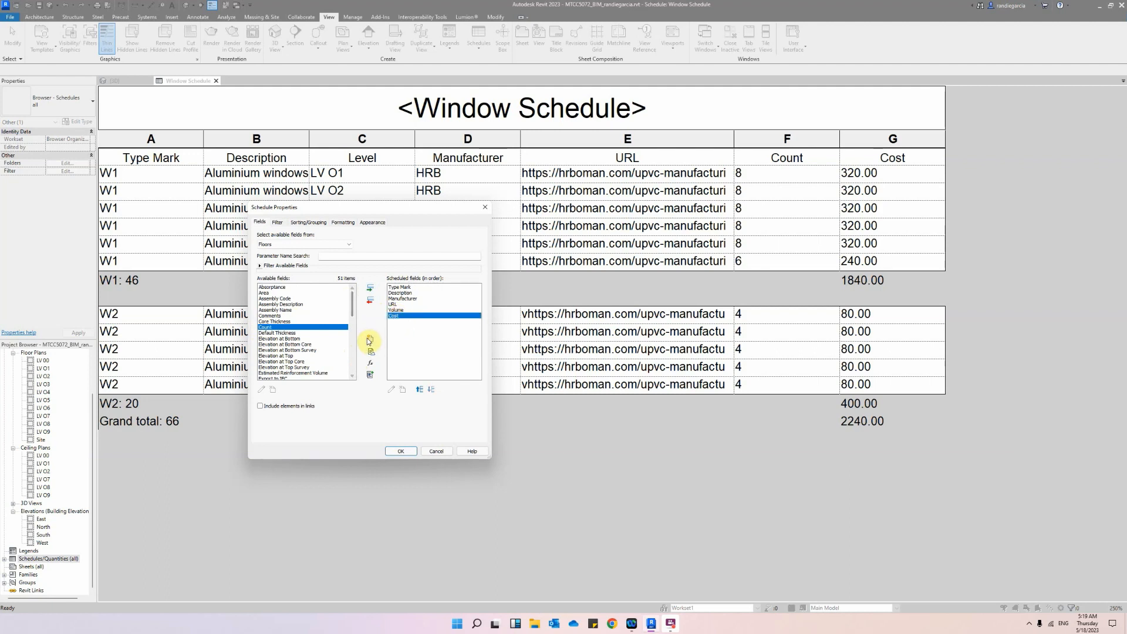
{"action": "left_click", "coordinate": [396, 310]}
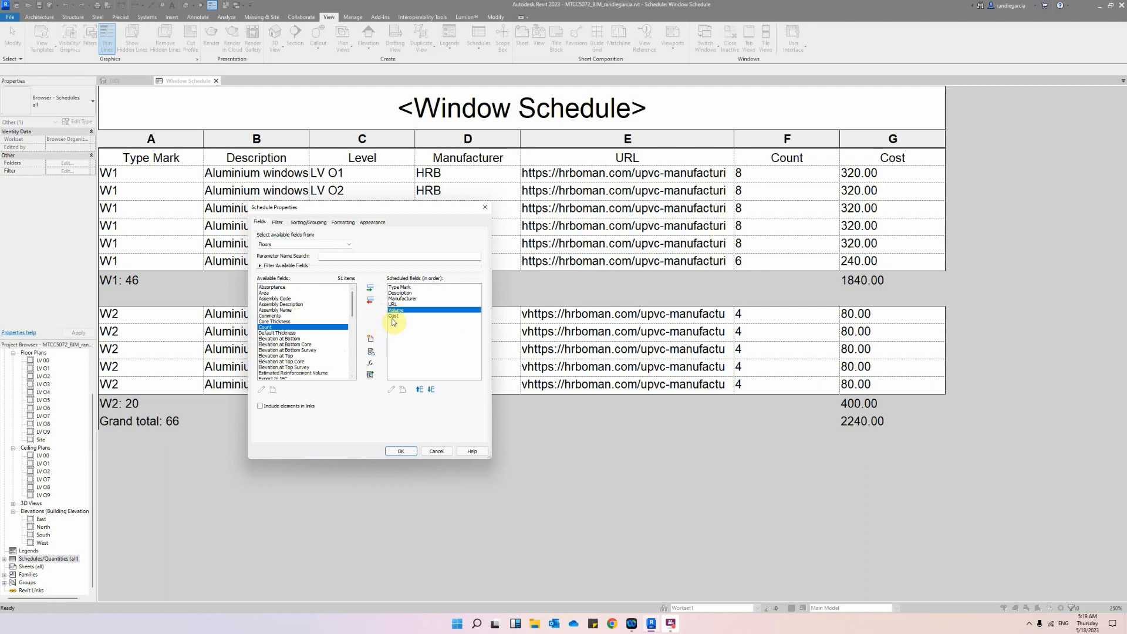
Start a calculated value named Total Cost in the floor schedule and insert Volume as the first field of its formula.
{"action": "left_click", "coordinate": [394, 316]}
{"action": "left_click", "coordinate": [369, 364]}
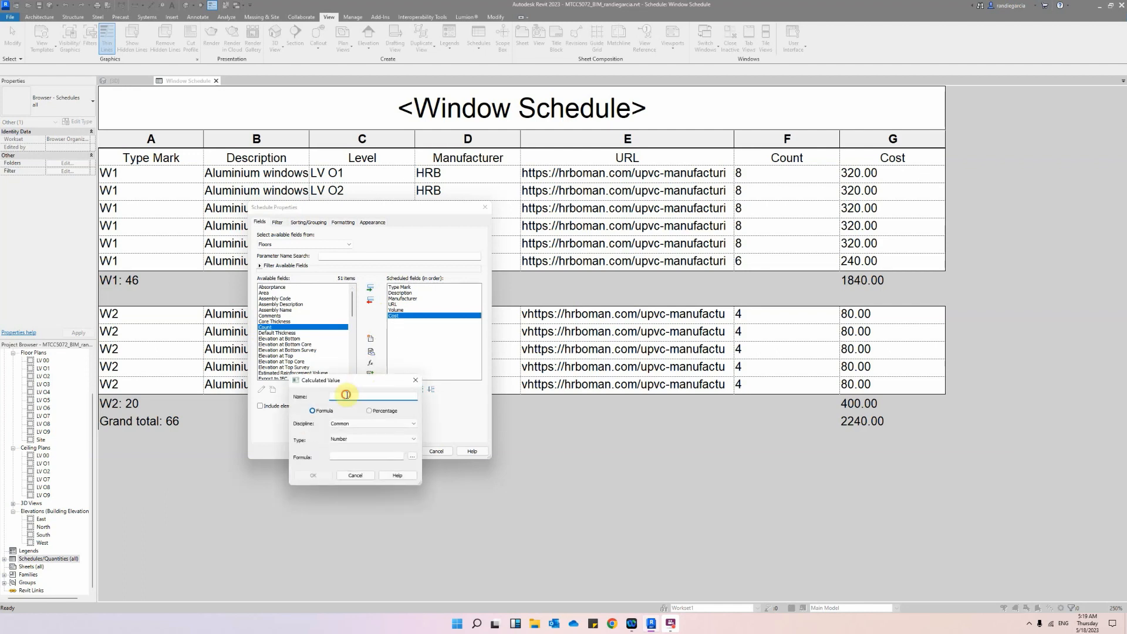
{"action": "type", "text": "Total Cost"}
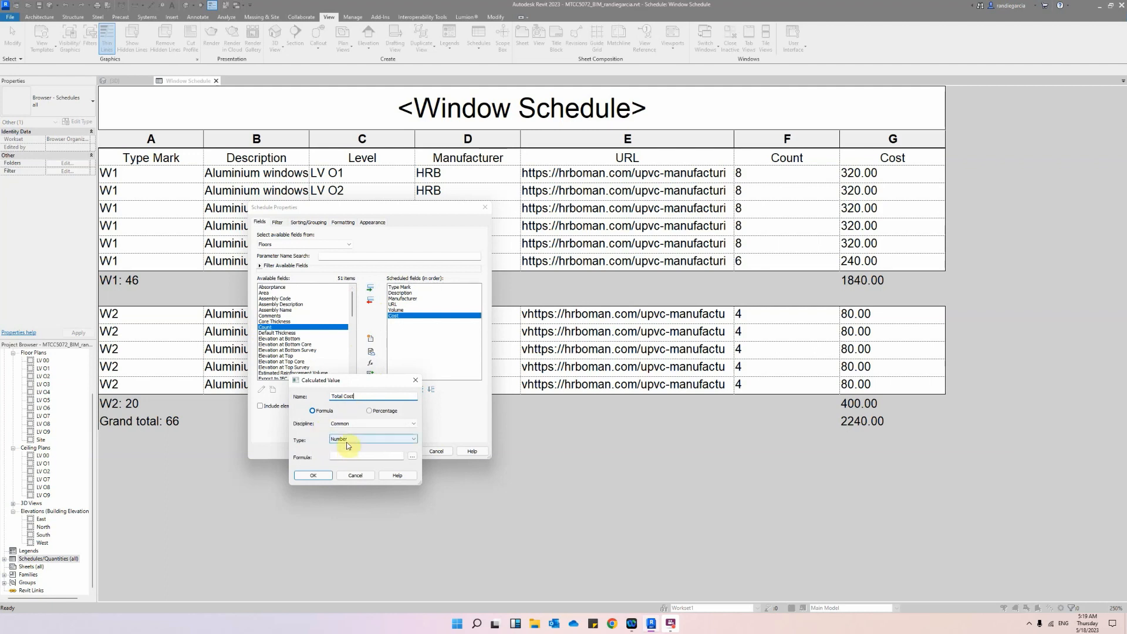
{"action": "left_click", "coordinate": [412, 457]}
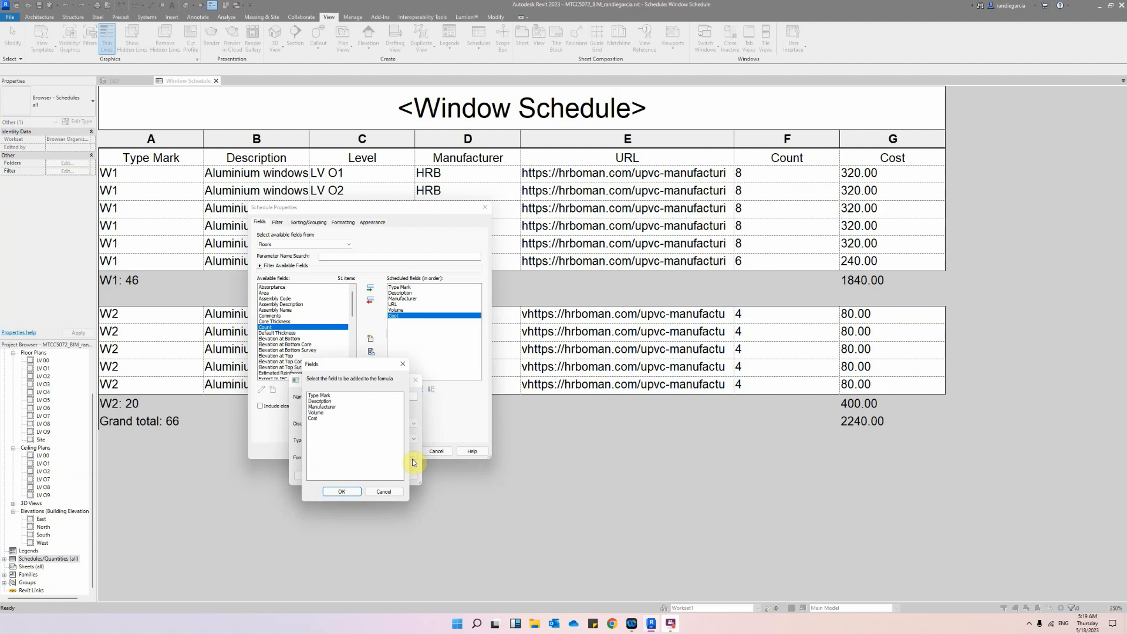
{"action": "left_click", "coordinate": [315, 413]}
{"action": "left_click", "coordinate": [341, 491]}
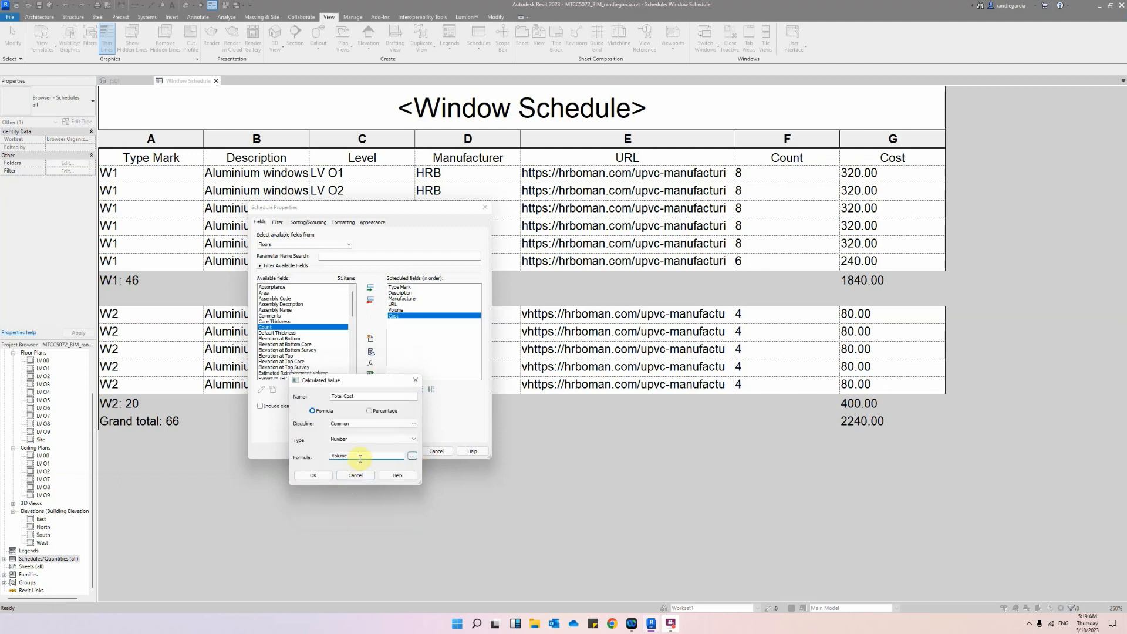
Complete the Total Cost formula as Volume*Cost/1 and add the calculated value to the scheduled fields.
{"action": "type", "text": "*"}
{"action": "left_click", "coordinate": [412, 457]}
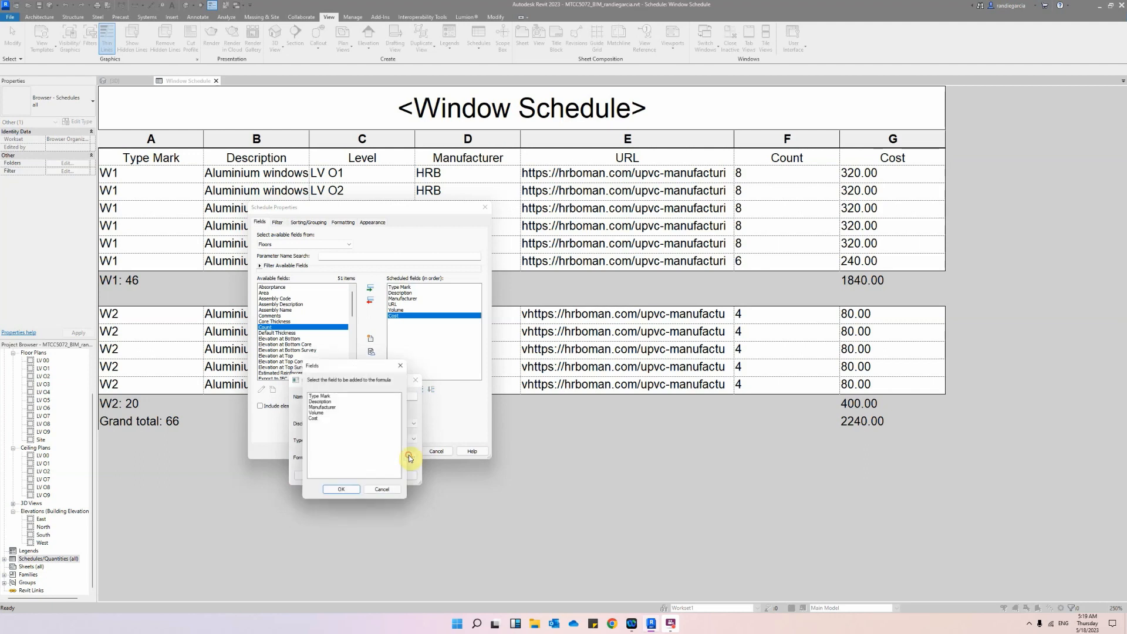
{"action": "left_click", "coordinate": [313, 419]}
{"action": "left_click", "coordinate": [330, 491]}
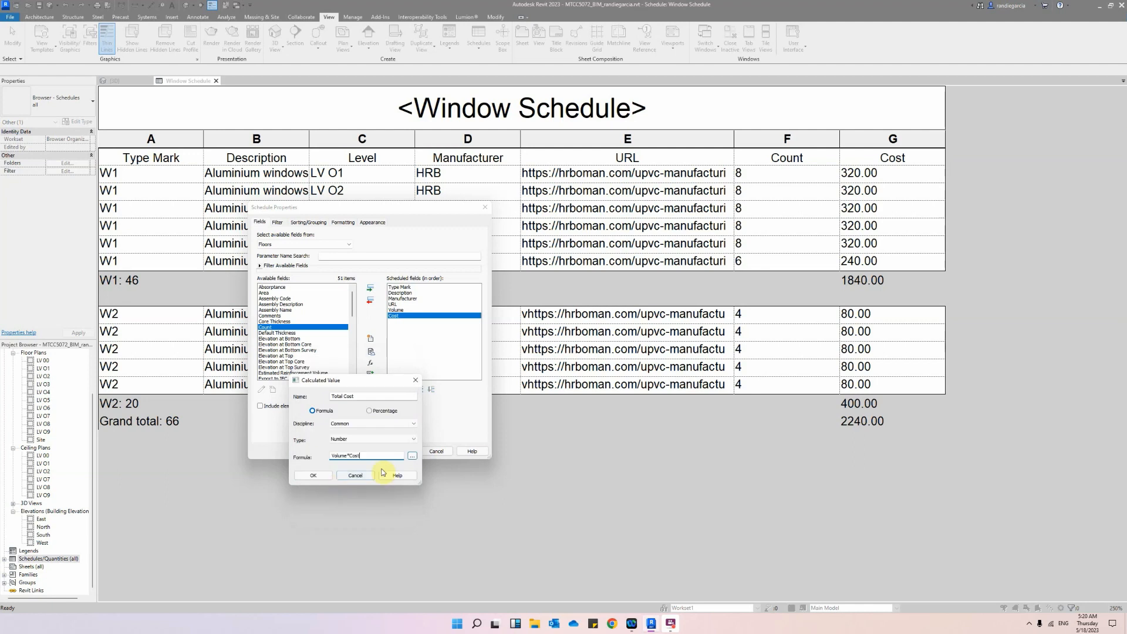
{"action": "type", "text": "/1"}
{"action": "left_click", "coordinate": [323, 476]}
{"action": "left_click", "coordinate": [322, 476]}
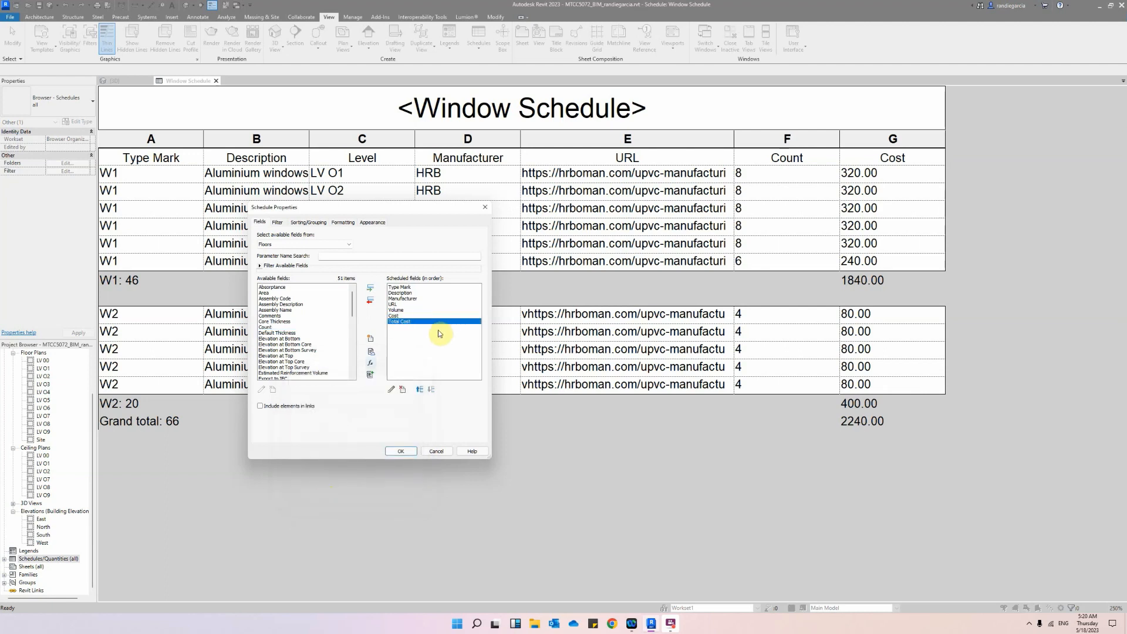
Sort the floor schedule by Type Mark with a footer and blank line, enabling grand totals and turning off itemizing of every instance.
{"action": "left_click", "coordinate": [304, 222]}
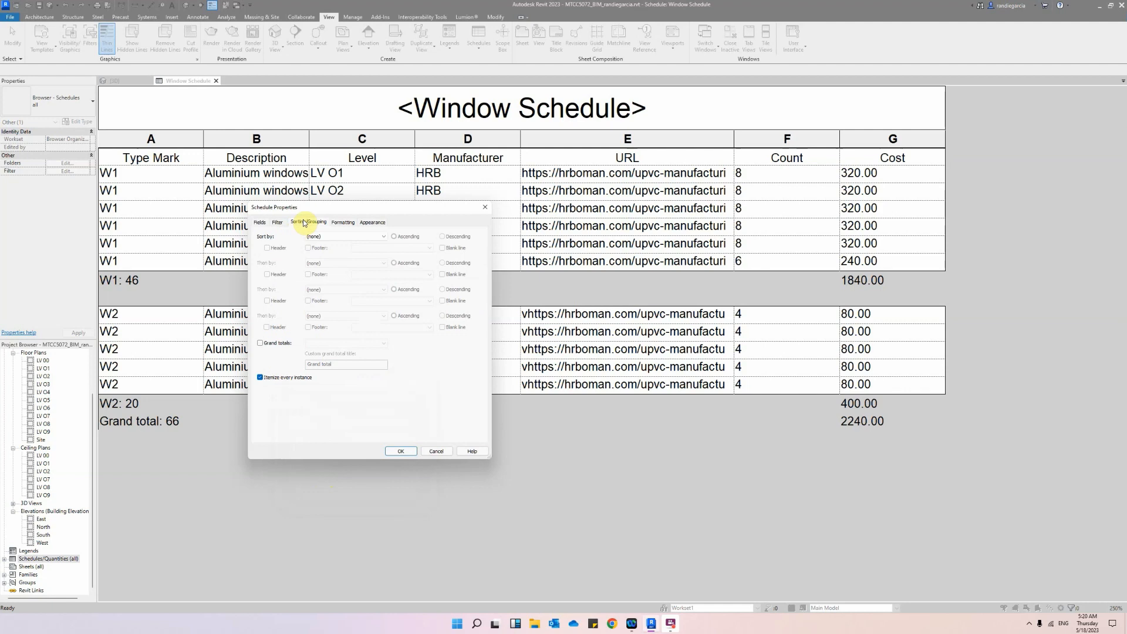
{"action": "left_click", "coordinate": [326, 237]}
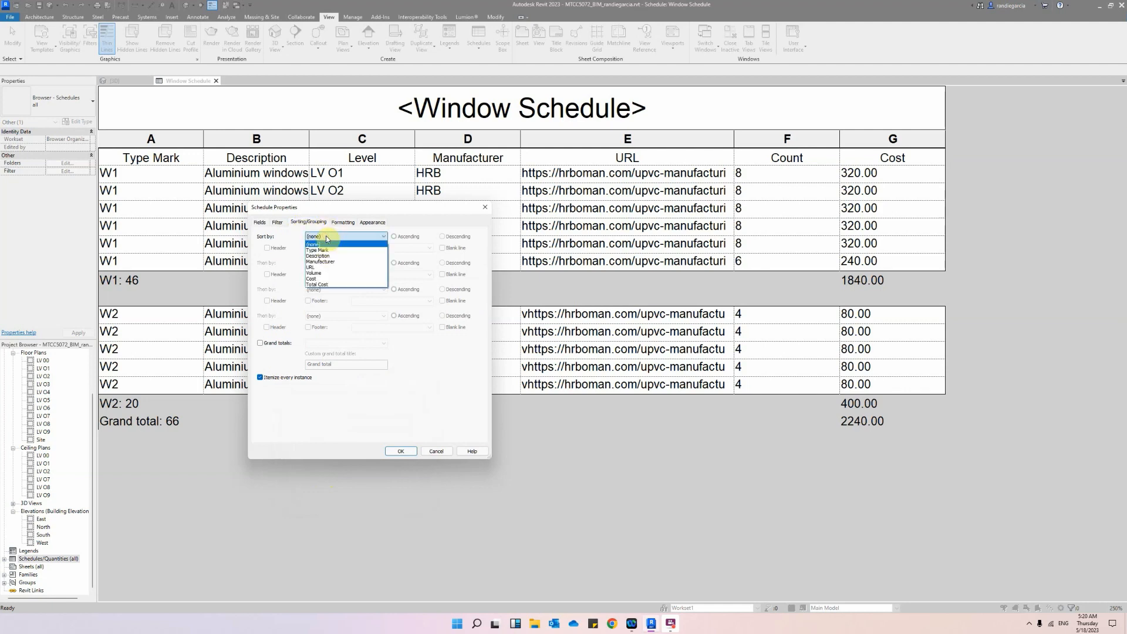
{"action": "left_click", "coordinate": [326, 250]}
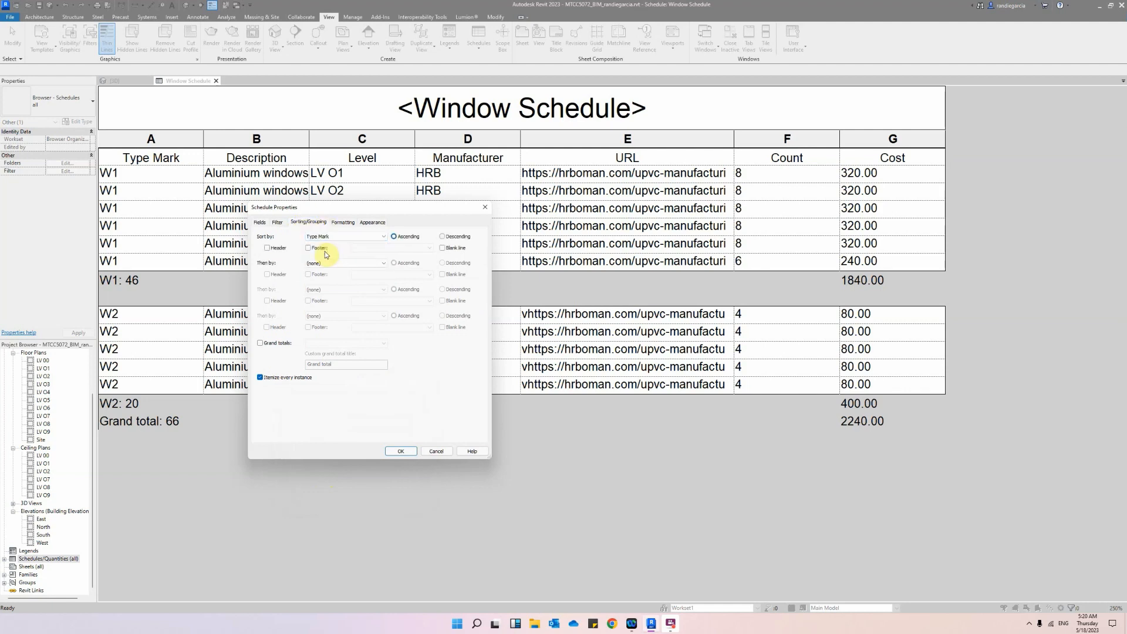
{"action": "left_click", "coordinate": [308, 247]}
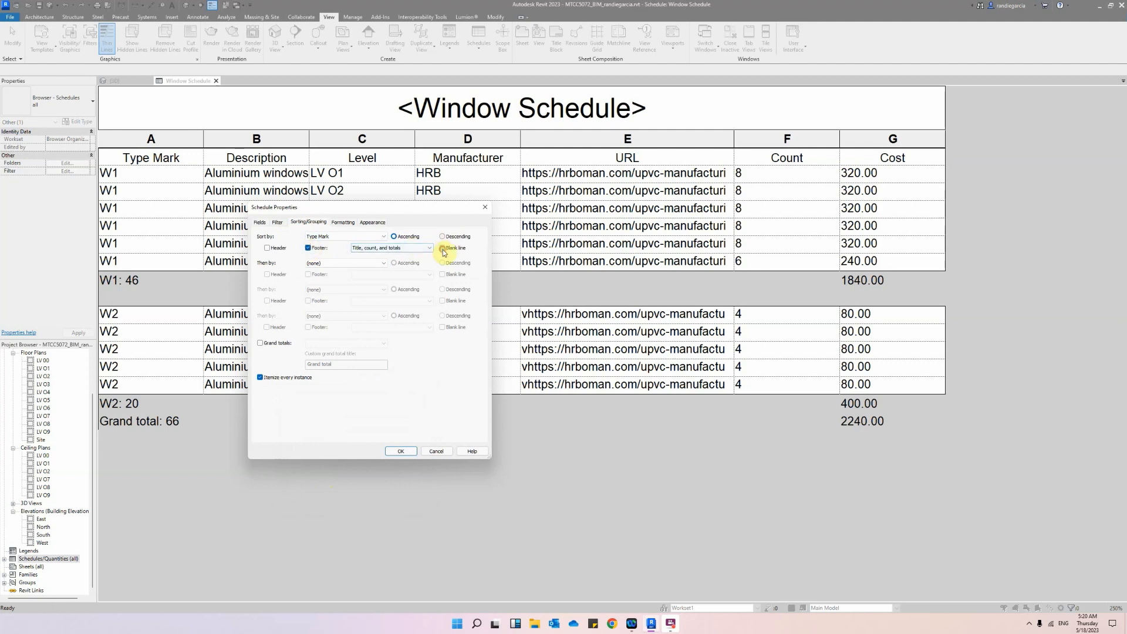
{"action": "left_click", "coordinate": [443, 248]}
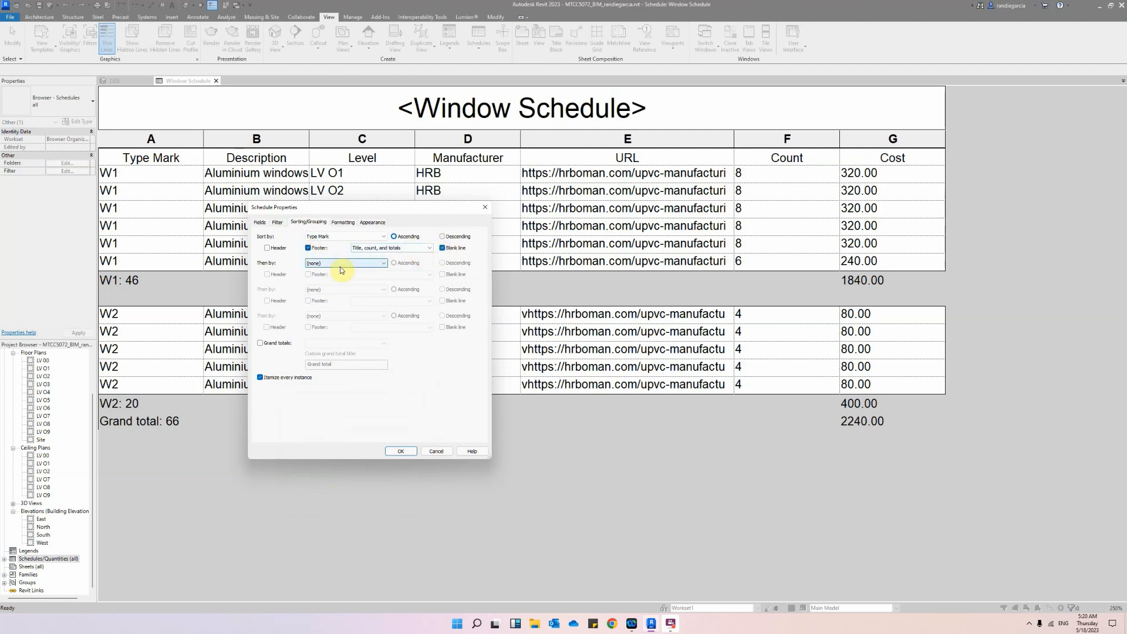
{"action": "left_click", "coordinate": [260, 343]}
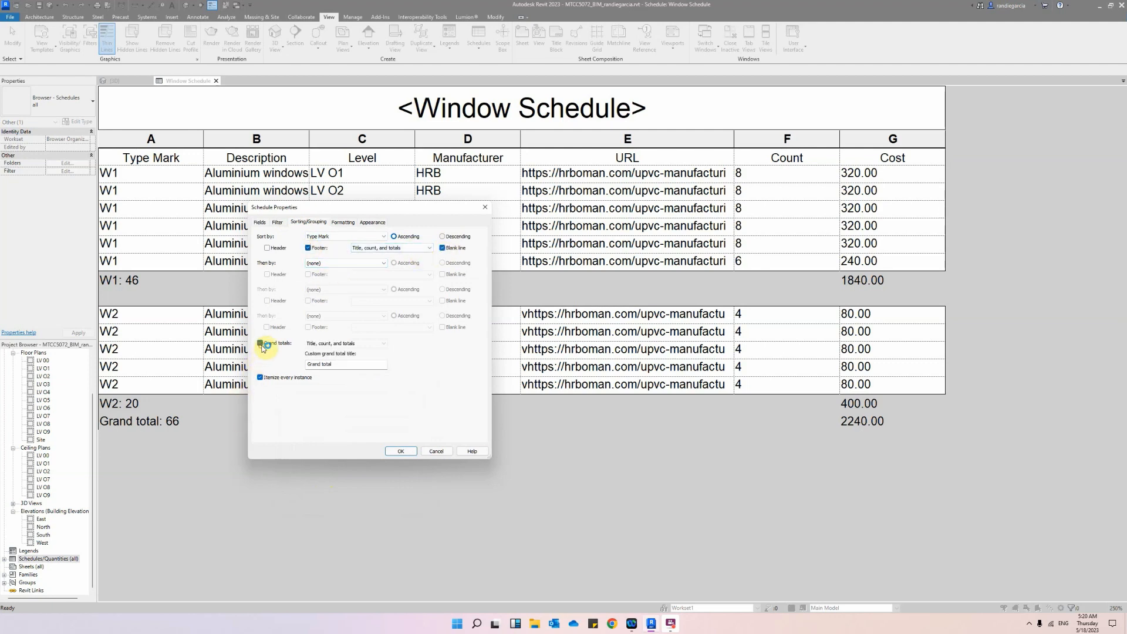
{"action": "left_click", "coordinate": [260, 378]}
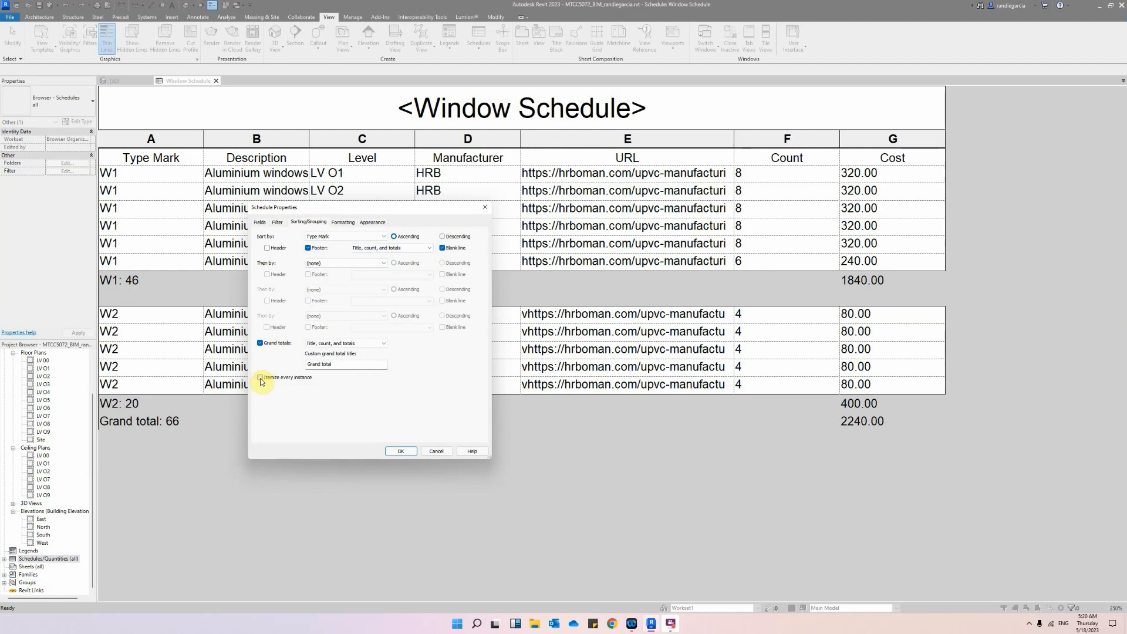
Format the Total Cost field of the floor schedule to calculate totals.
{"action": "left_click", "coordinate": [343, 223]}
{"action": "left_click", "coordinate": [269, 275]}
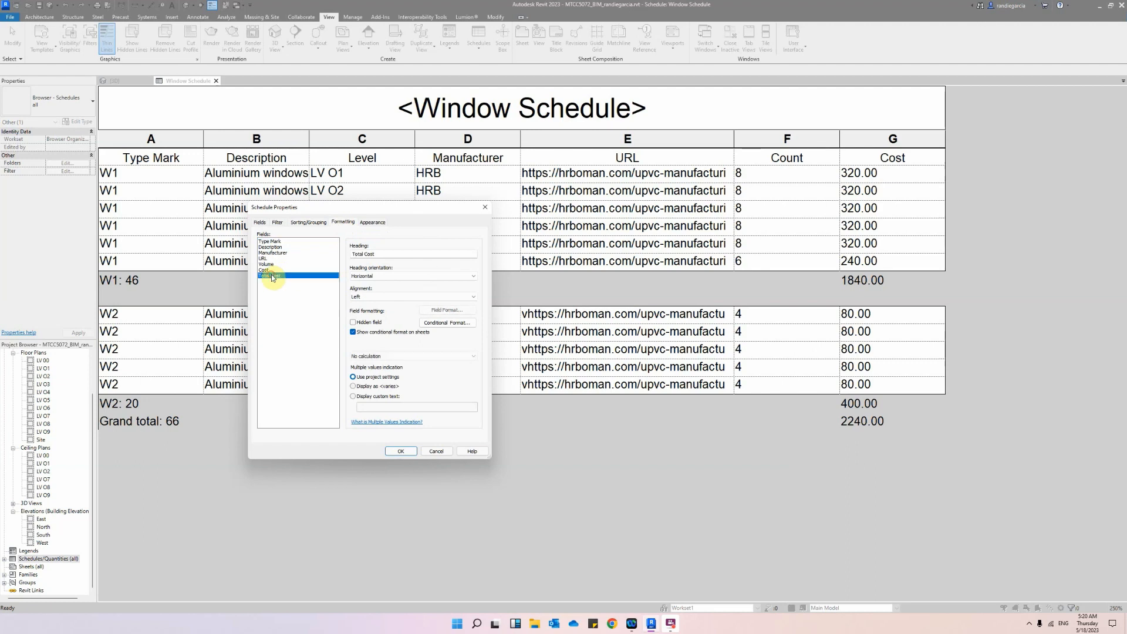
{"action": "left_click", "coordinate": [376, 357]}
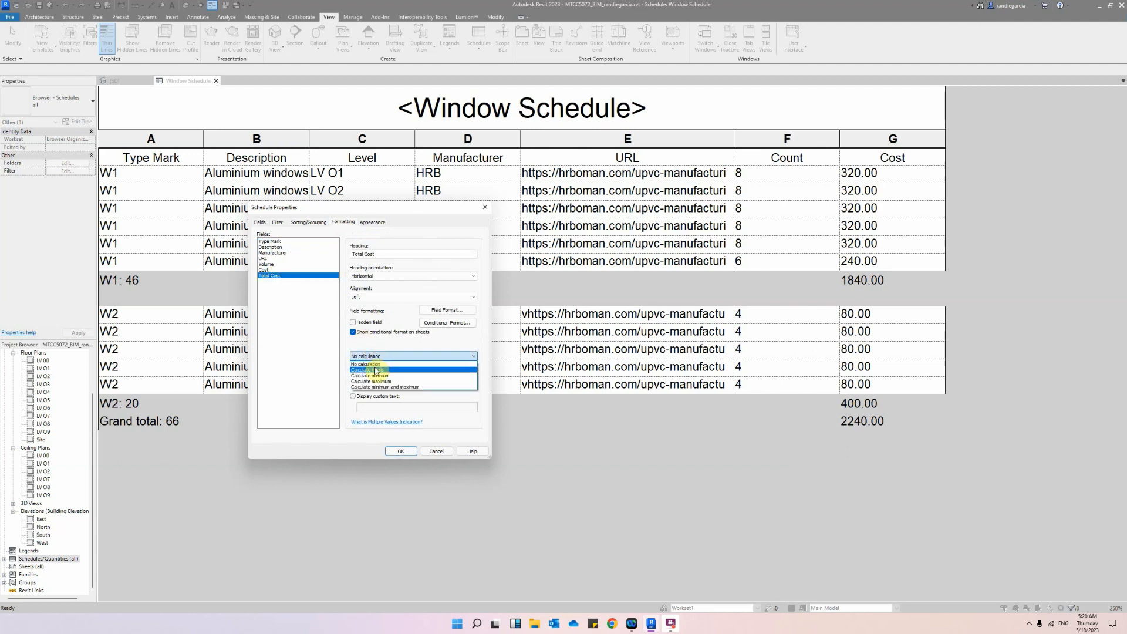
{"action": "left_click", "coordinate": [376, 370]}
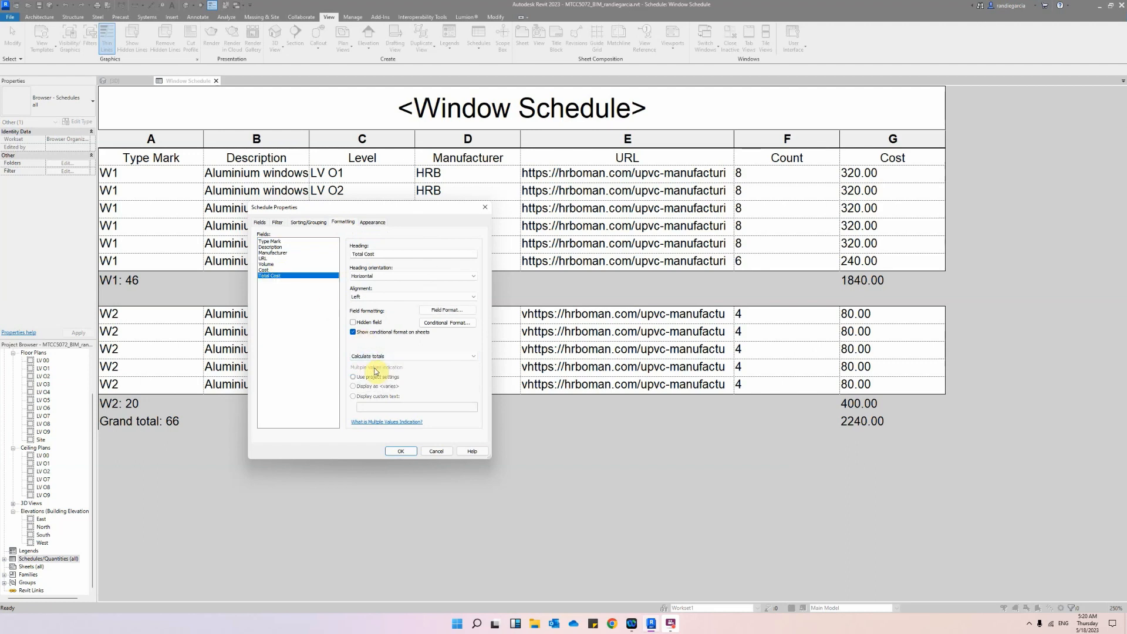
Set the title text to 5mm Arial, remove the blank row before data, and create the floor schedule.
{"action": "left_click", "coordinate": [373, 222]}
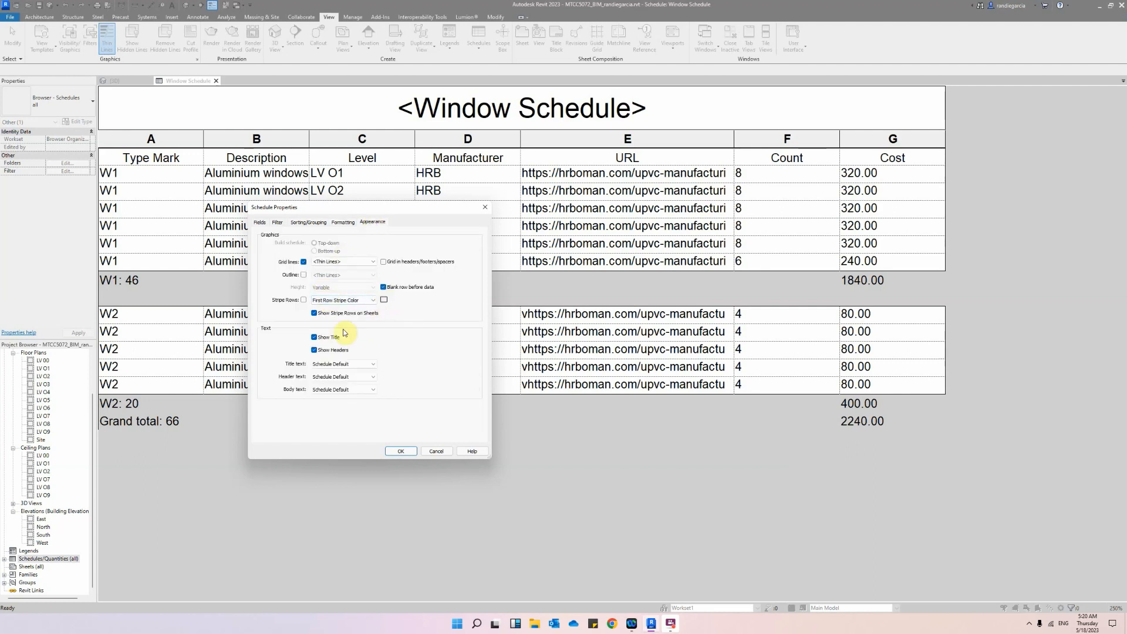
{"action": "left_click", "coordinate": [326, 364]}
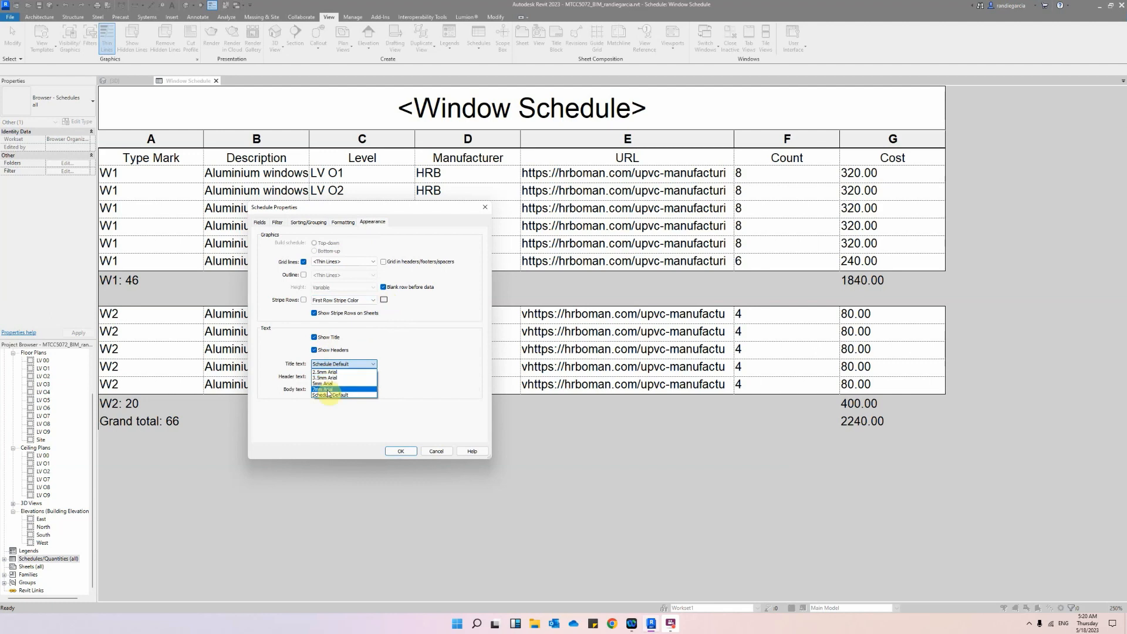
{"action": "left_click", "coordinate": [324, 384]}
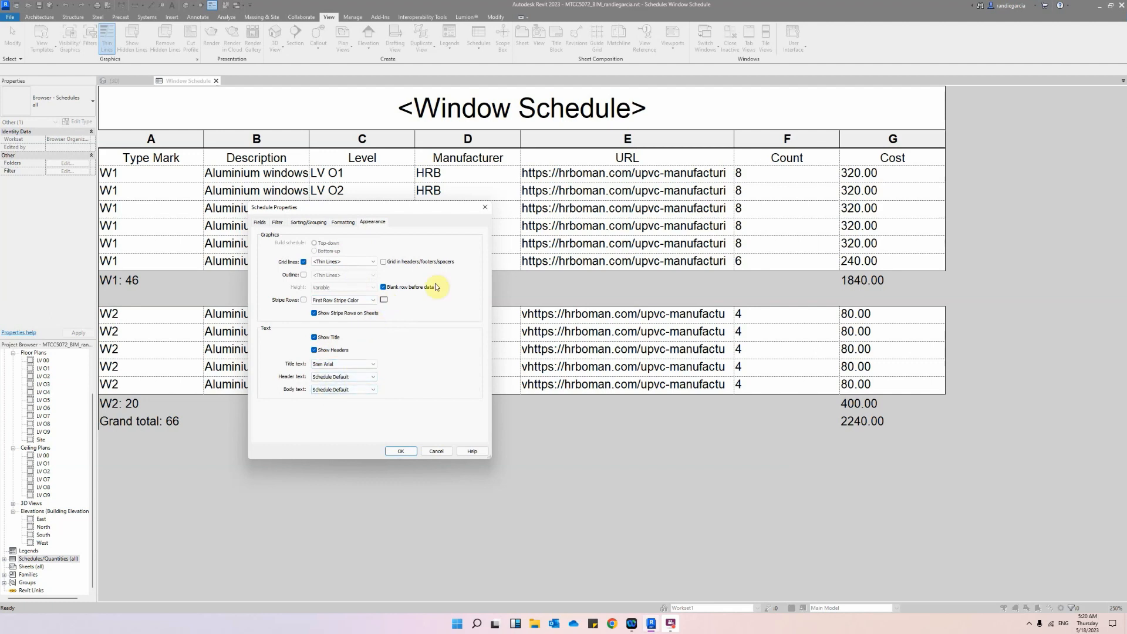
{"action": "left_click", "coordinate": [385, 288]}
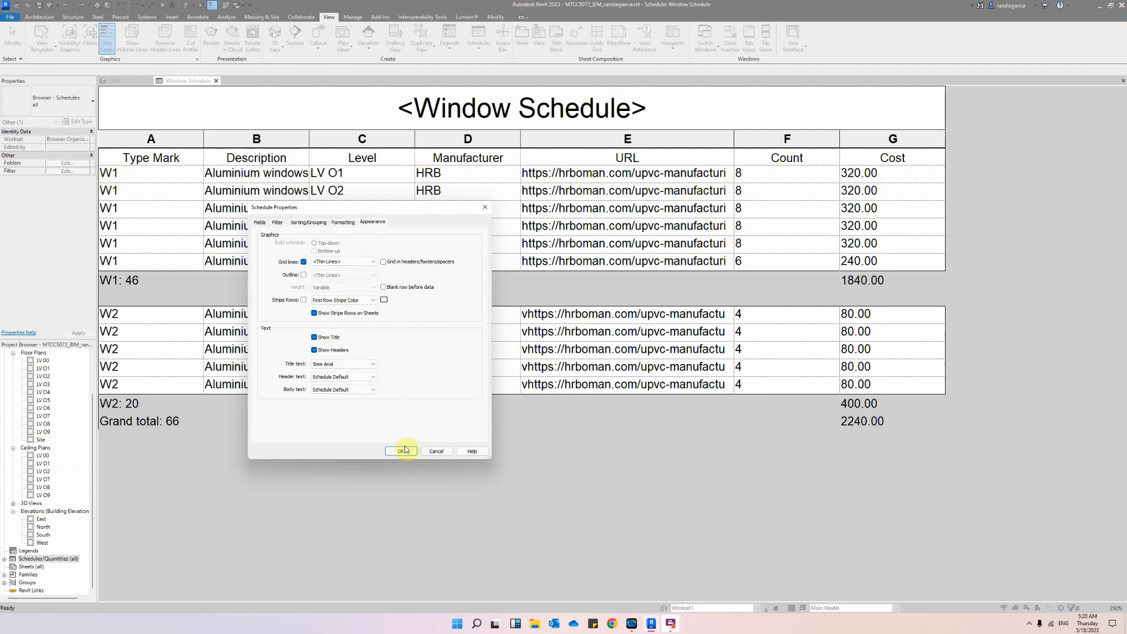
{"action": "double_click", "coordinate": [386, 290]}
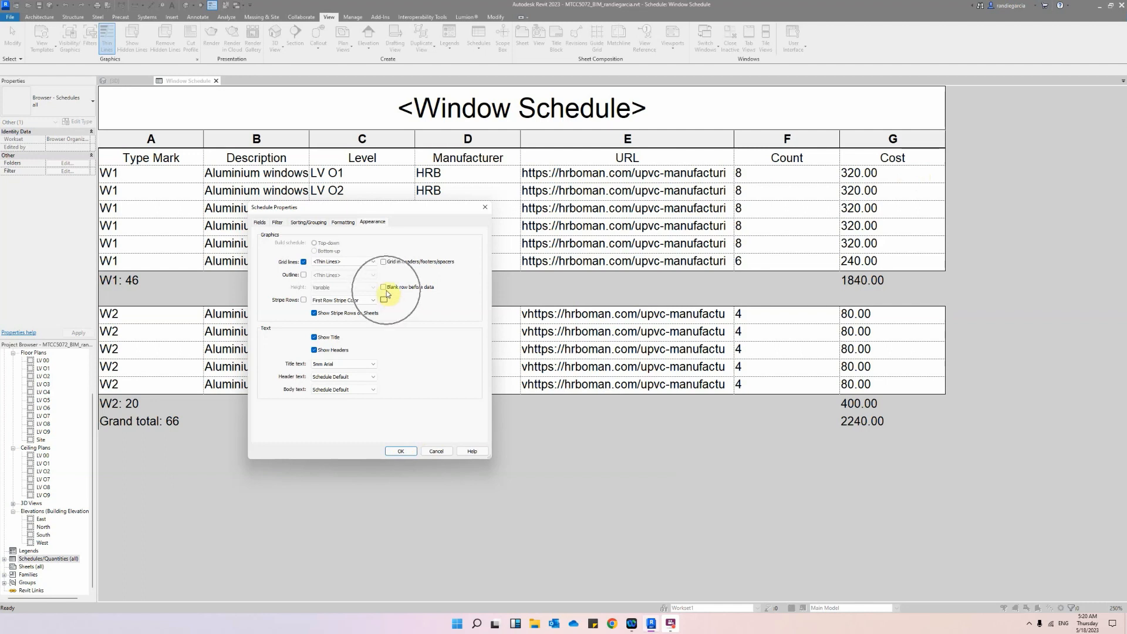
{"action": "left_click", "coordinate": [400, 452]}
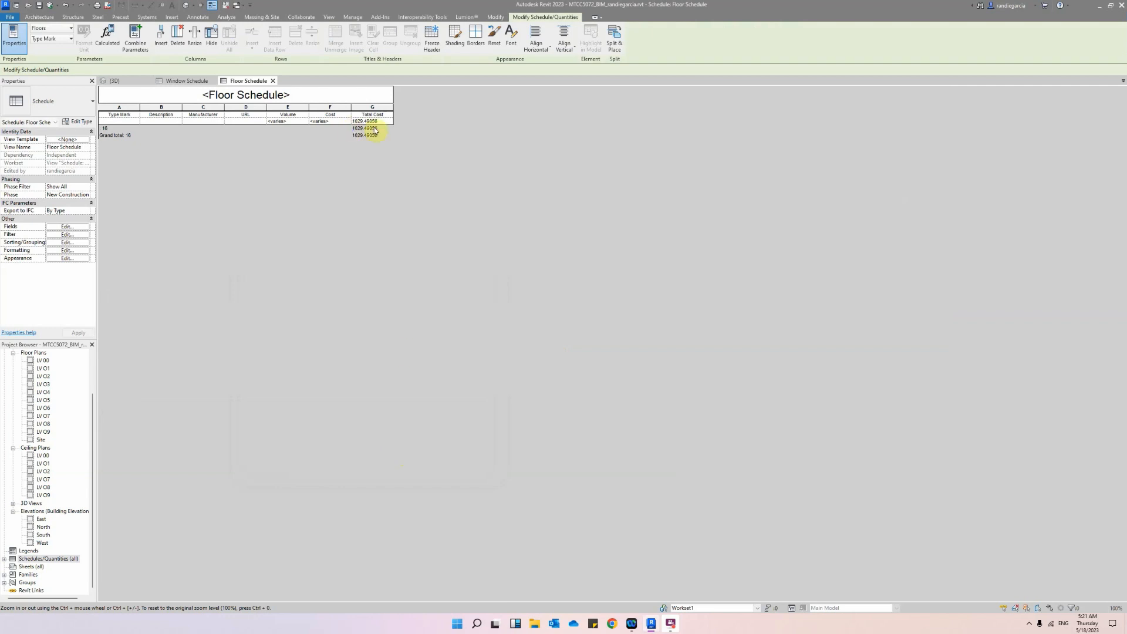
Change the floor schedule's sorting and grouping settings to itemize every instance.
{"action": "scroll", "coordinate": [344, 118], "scroll_direction": "up", "scroll_amount": 5, "text": "ctrl"}
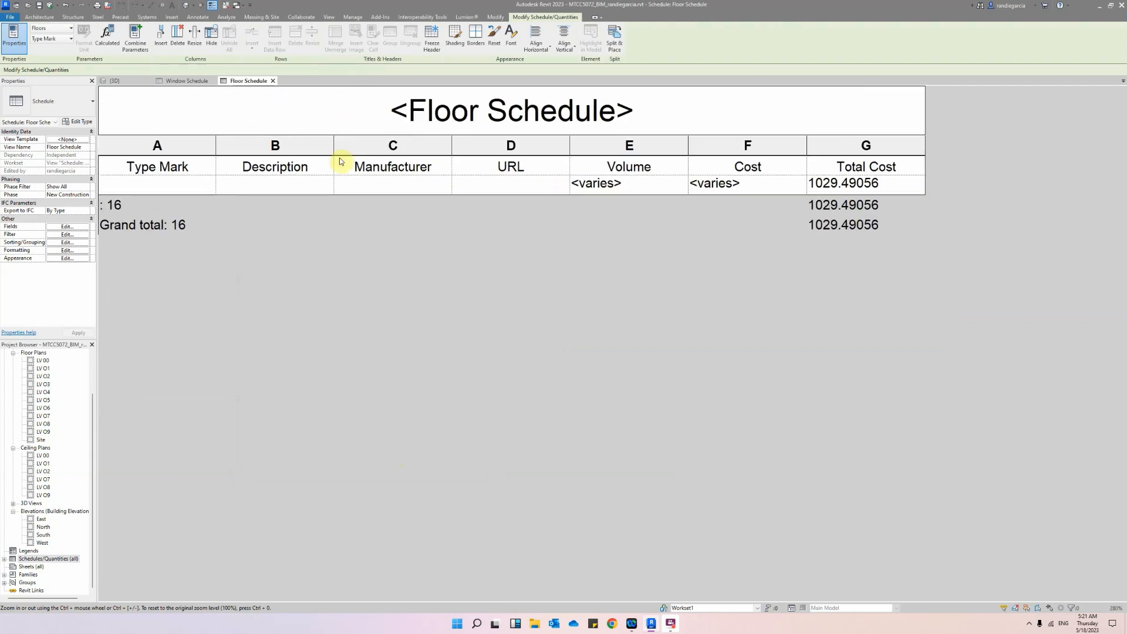
{"action": "scroll", "coordinate": [406, 232], "scroll_direction": "down", "scroll_amount": 1, "text": "ctrl"}
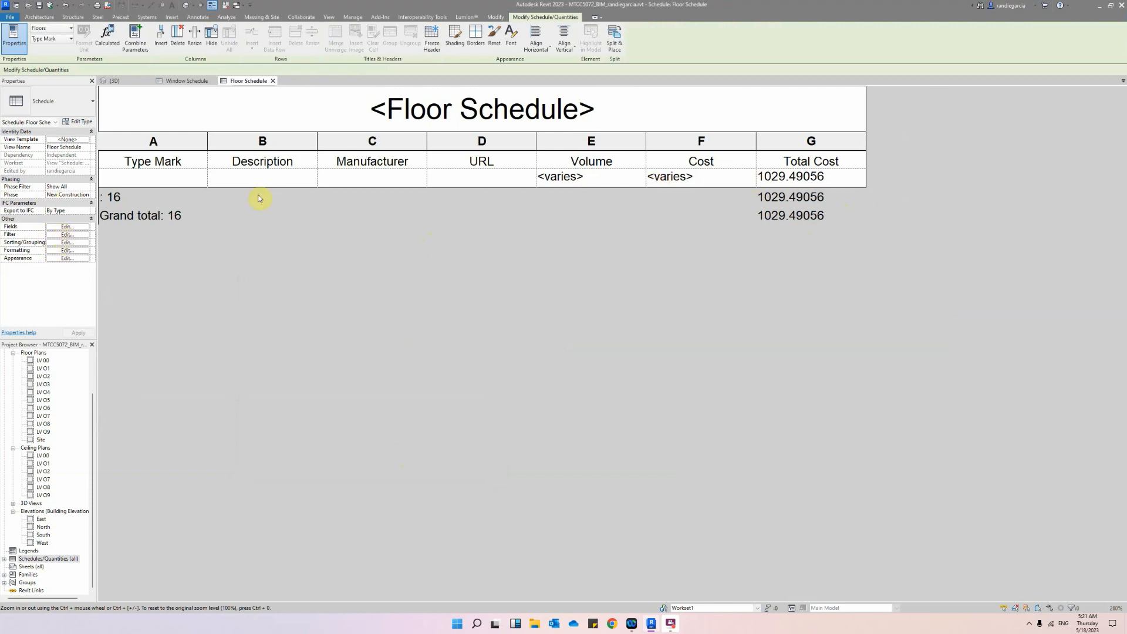
{"action": "left_click", "coordinate": [67, 227]}
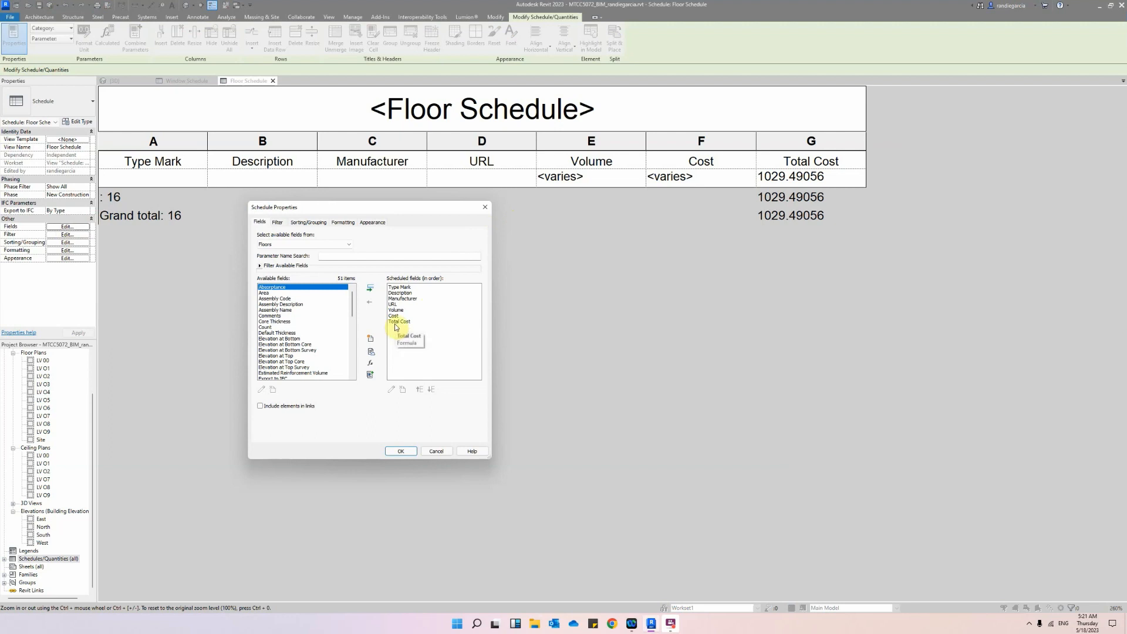
{"action": "left_click", "coordinate": [308, 223]}
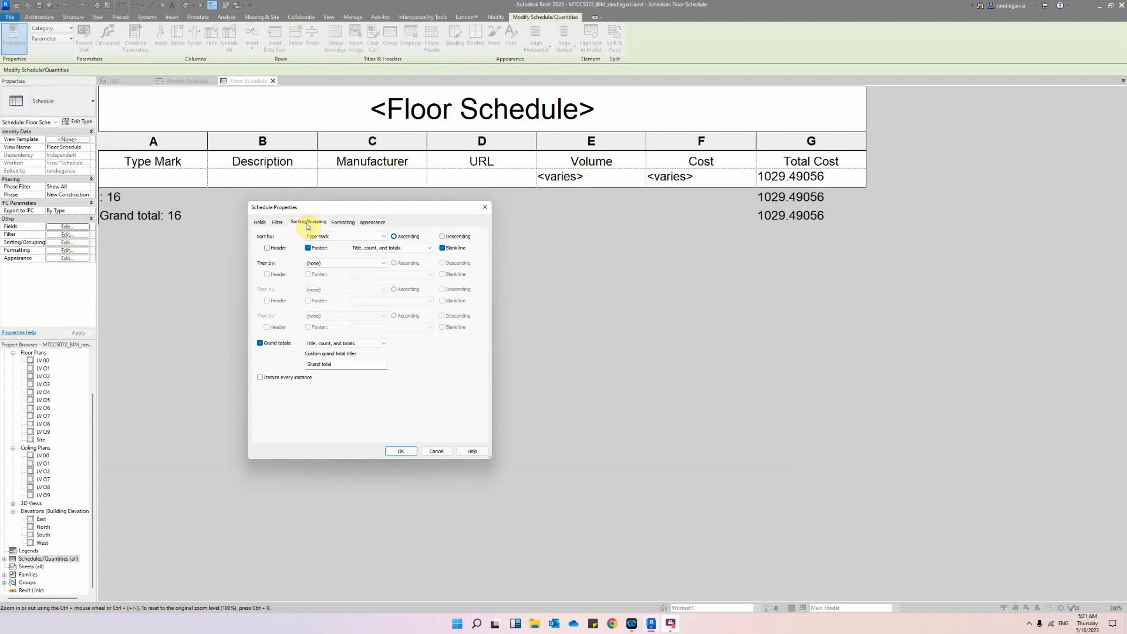
{"action": "left_click", "coordinate": [262, 378]}
{"action": "left_click", "coordinate": [400, 452]}
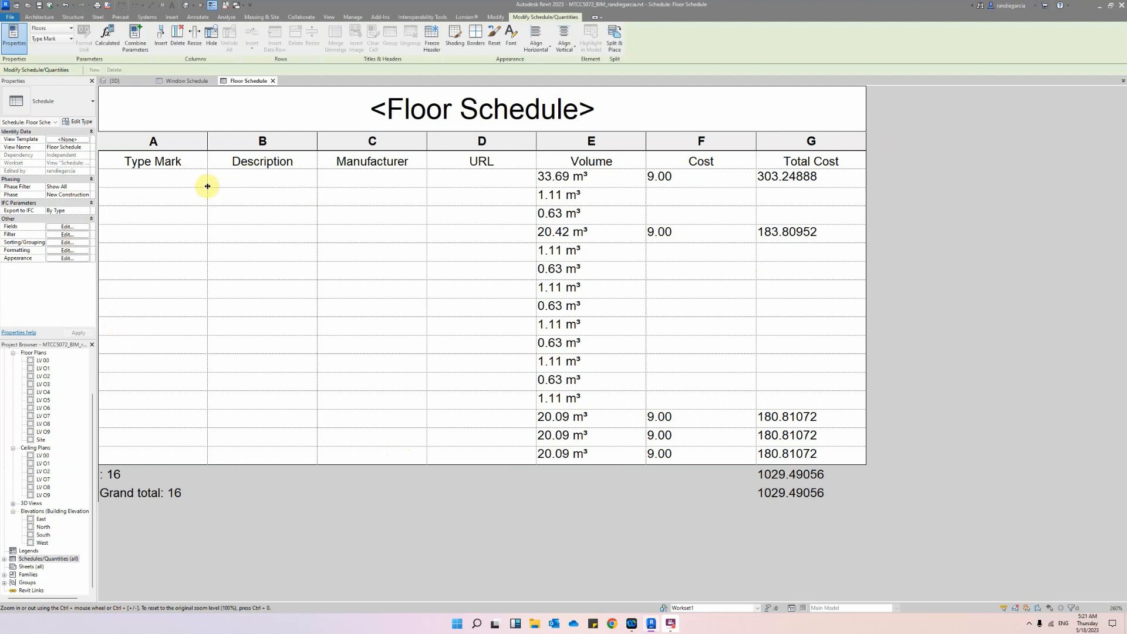
Set the Type Mark of the floor in the first row to F1 for all elements of its type.
{"action": "left_click", "coordinate": [187, 178]}
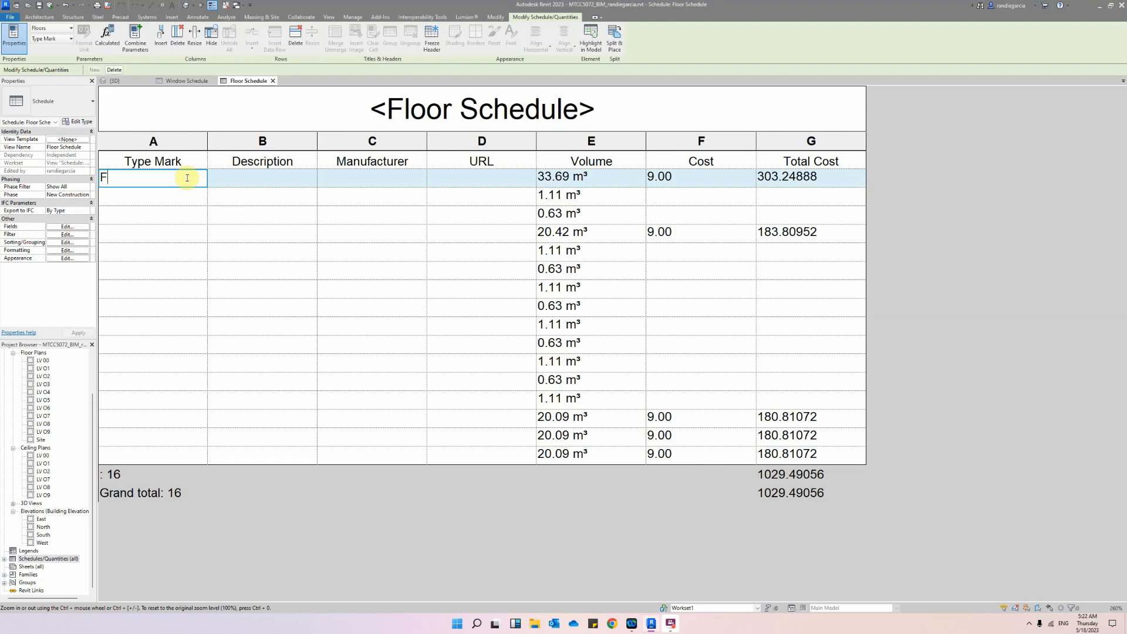
{"action": "key", "text": "Return"}
{"action": "key", "text": "Return"}
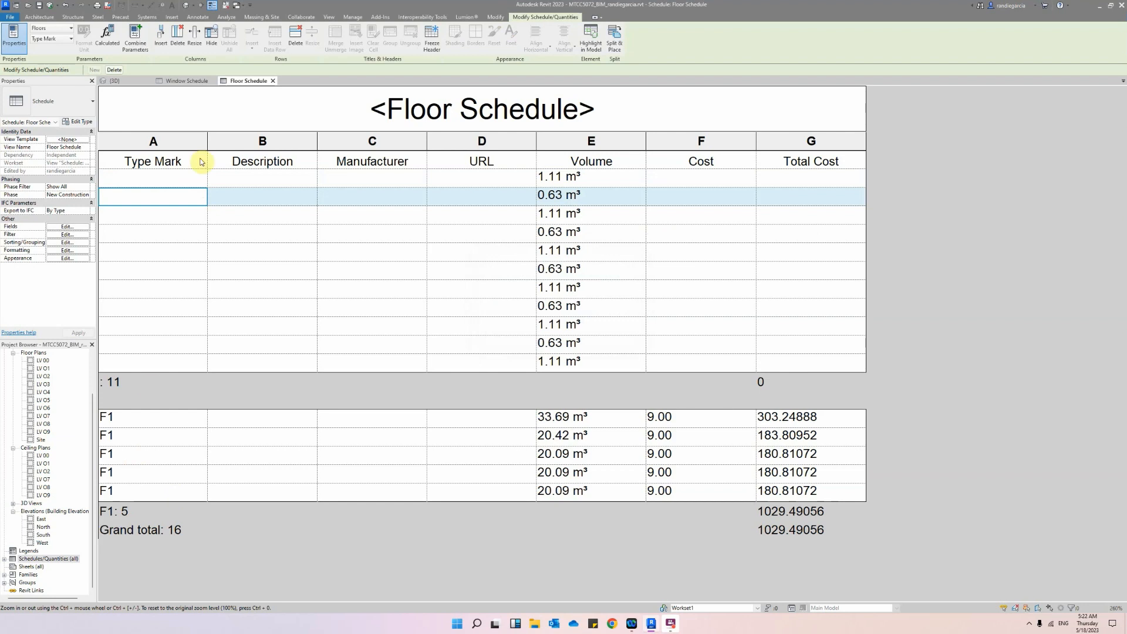
Set the Type Mark of the remaining unmarked floors to F2 for all elements of their type.
{"action": "left_click", "coordinate": [165, 181]}
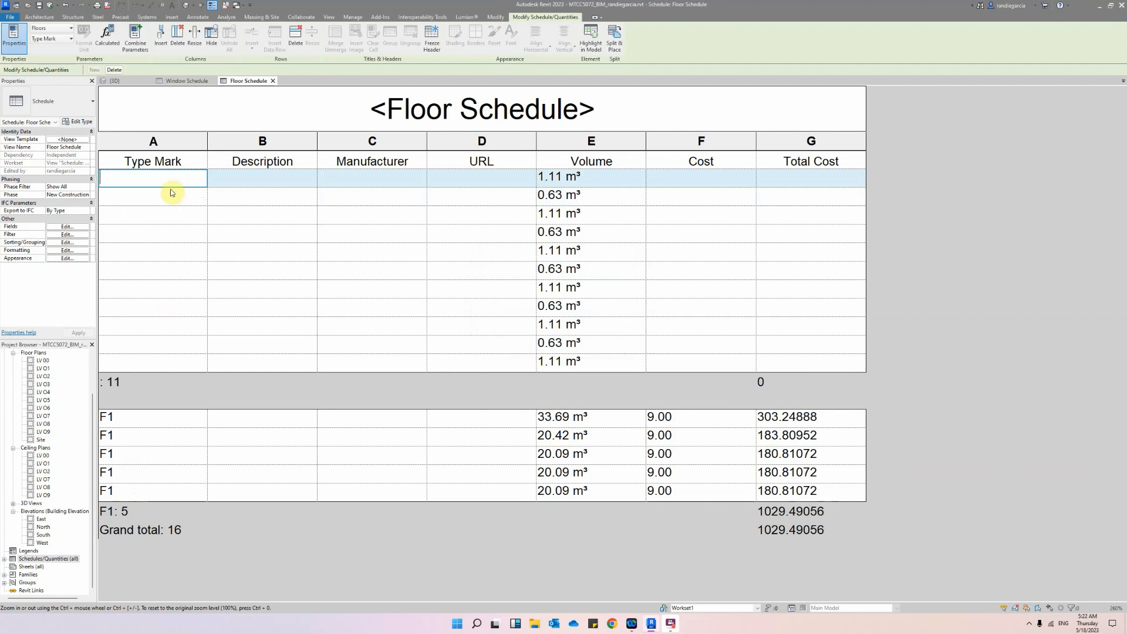
{"action": "type", "text": "F2"}
{"action": "key", "text": "Return"}
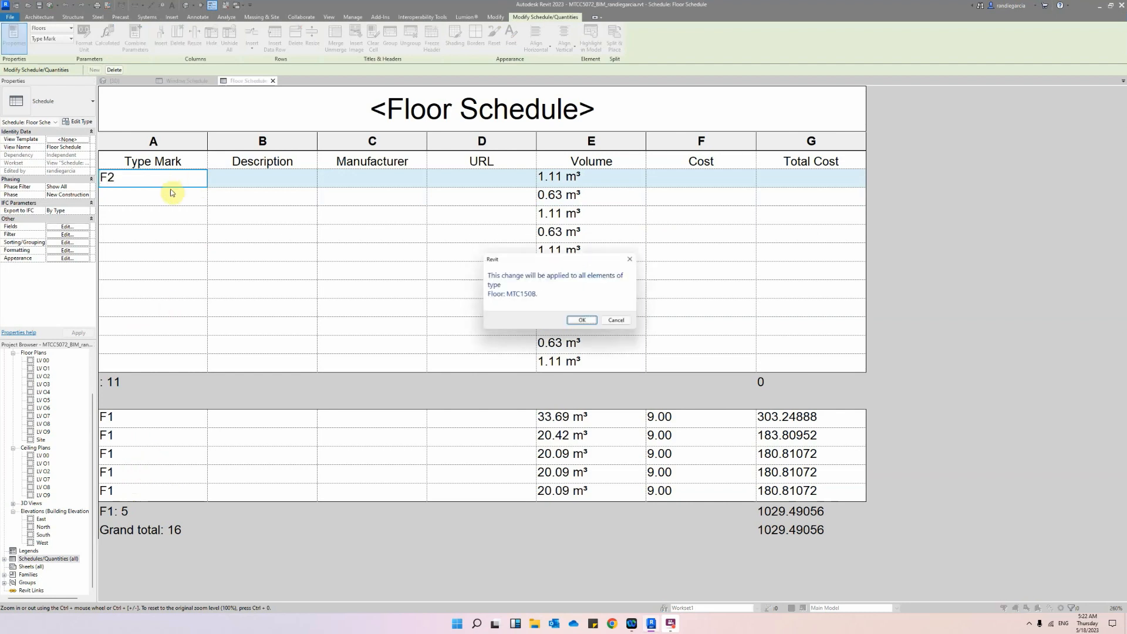
{"action": "key", "text": "Return"}
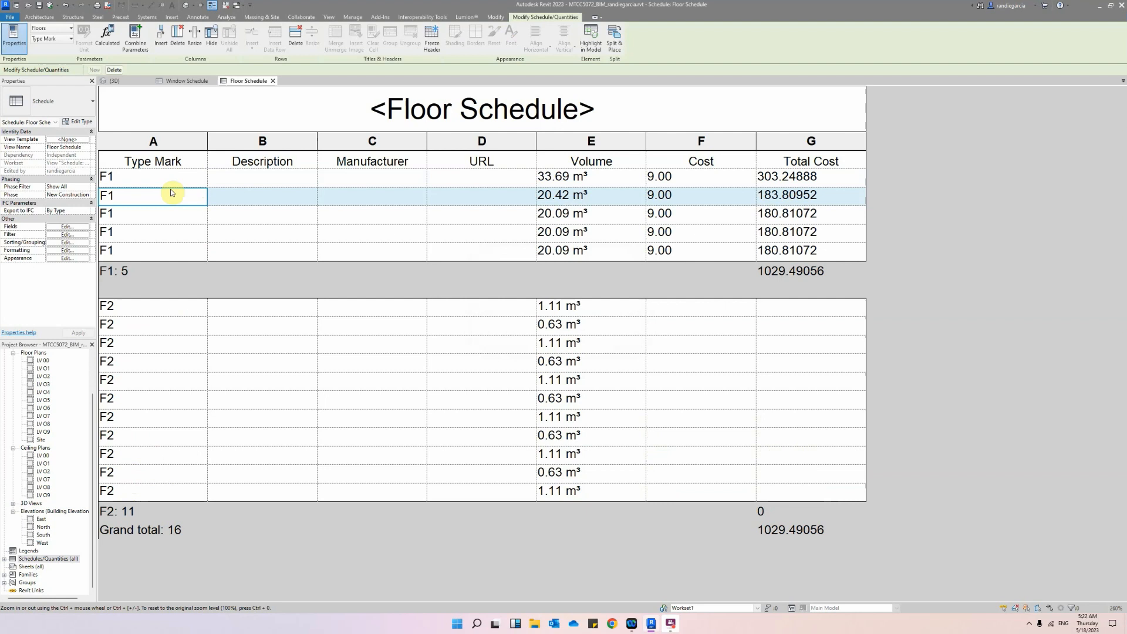
Set the Description of the F1 floors to 100MM THK FLOOR for all elements of the type and widen the Description column.
{"action": "left_click", "coordinate": [286, 179]}
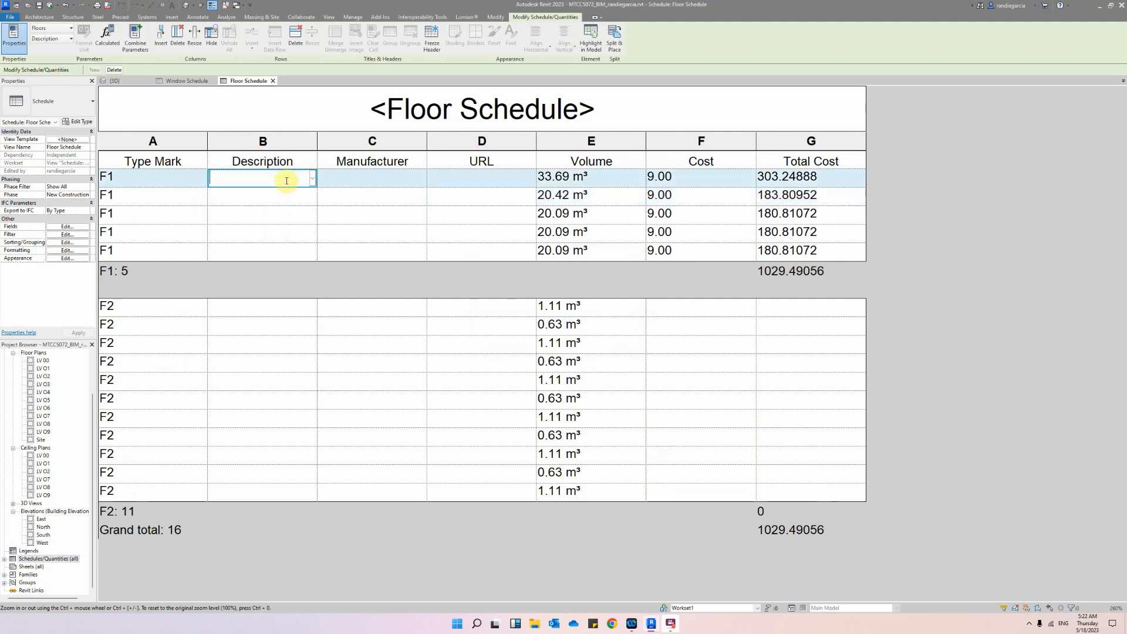
{"action": "type", "text": "100MM"}
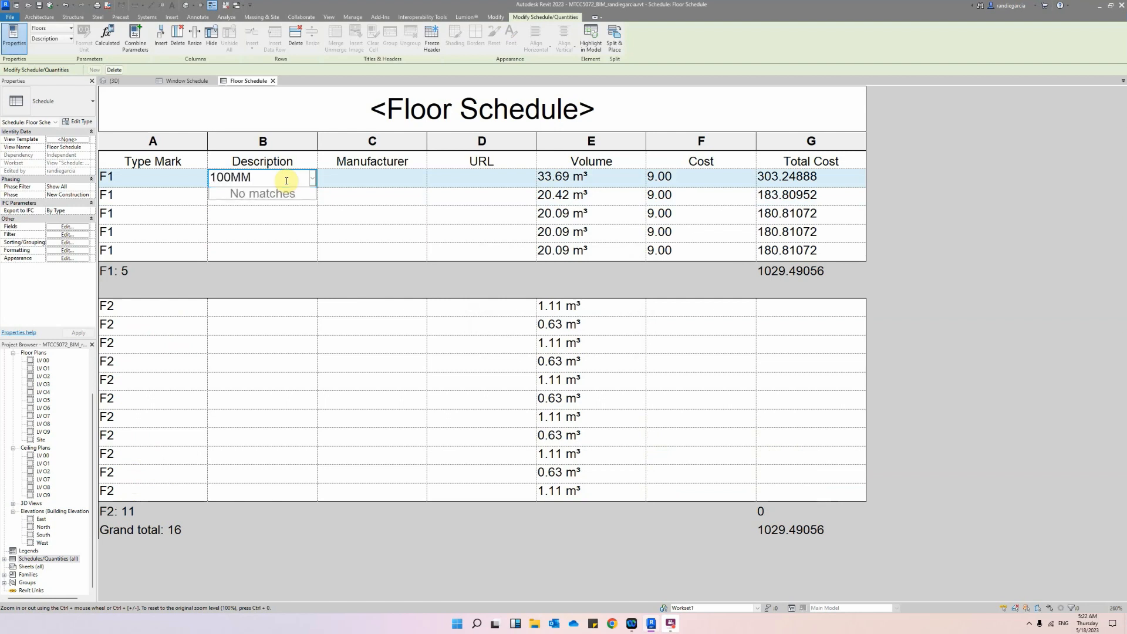
{"action": "type", "text": " THK FLOOR"}
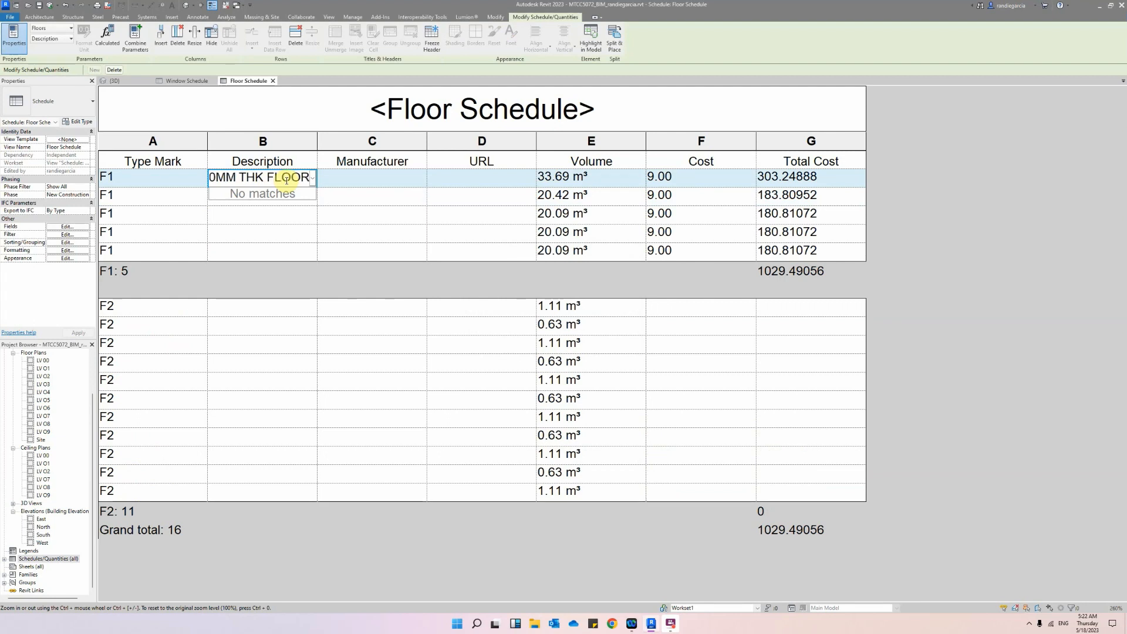
{"action": "key", "text": "Return"}
{"action": "key", "text": "Return"}
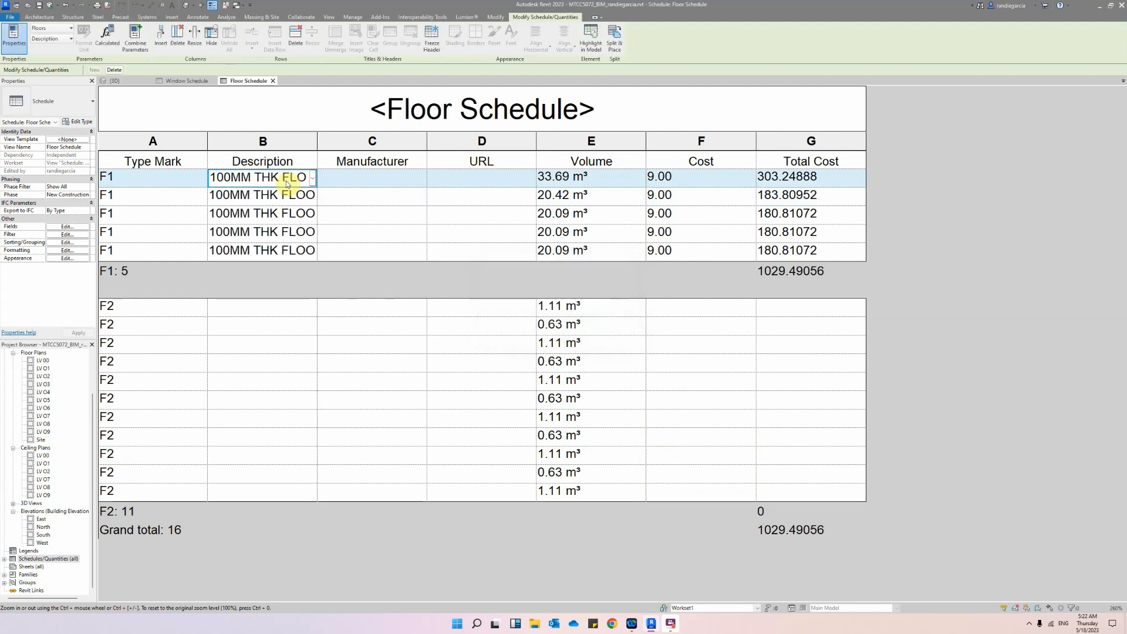
{"action": "left_click_drag", "start_coordinate": [317, 140], "coordinate": [419, 141]}
Set the Description of the F2 floors to 150MM THK FLOOR for all elements of their type.
{"action": "left_click", "coordinate": [331, 309]}
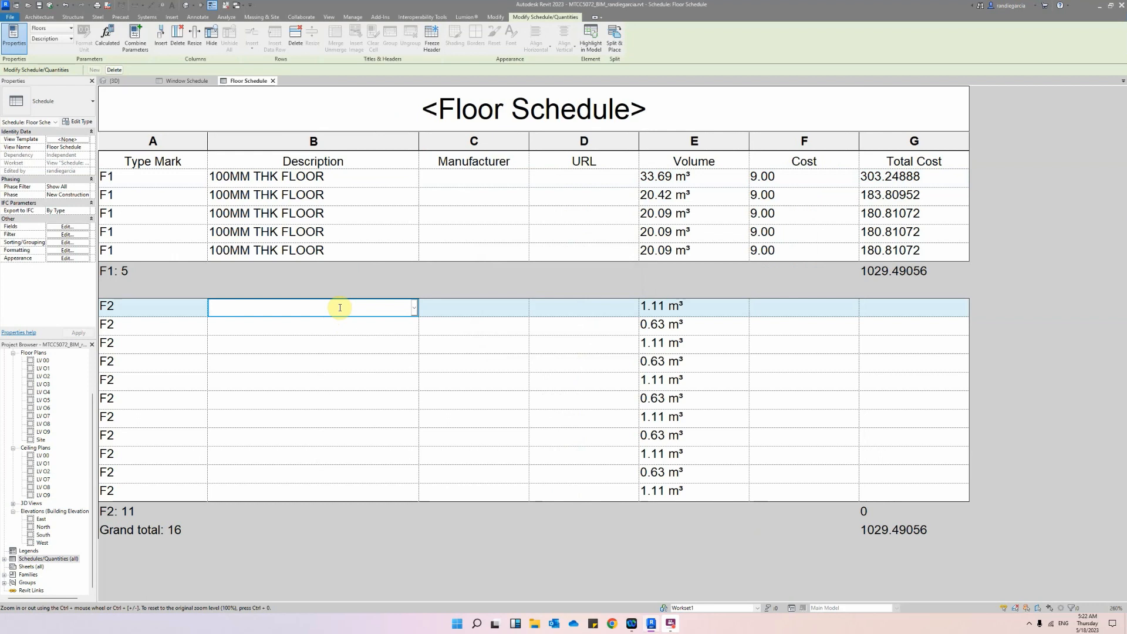
{"action": "type", "text": "150"}
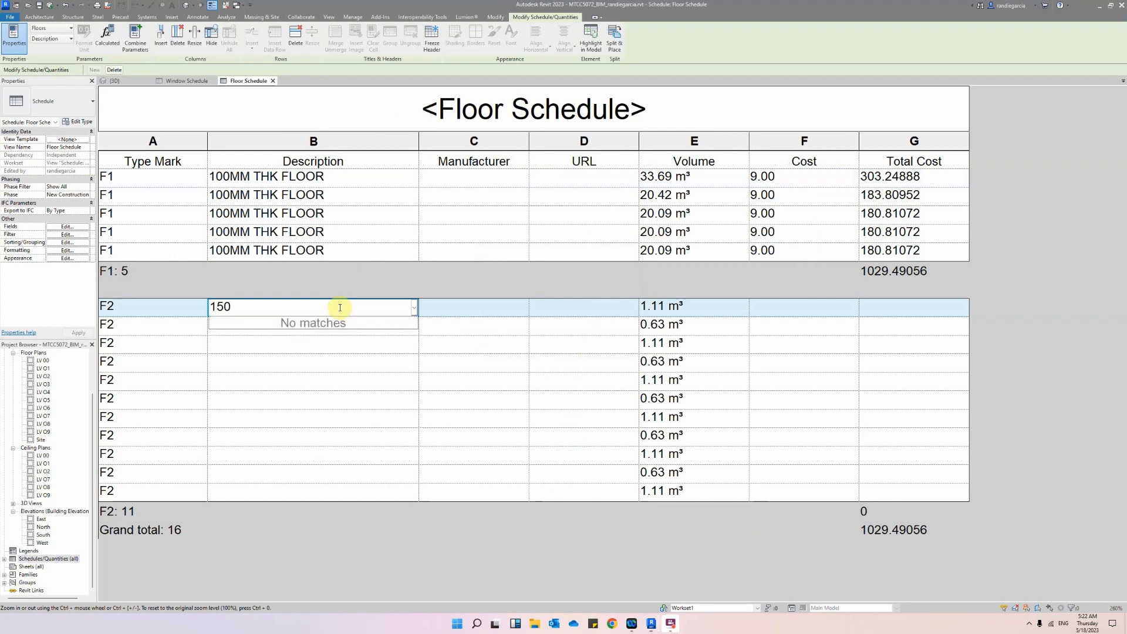
{"action": "type", "text": "MM THK FLOOR"}
{"action": "key", "text": "Return"}
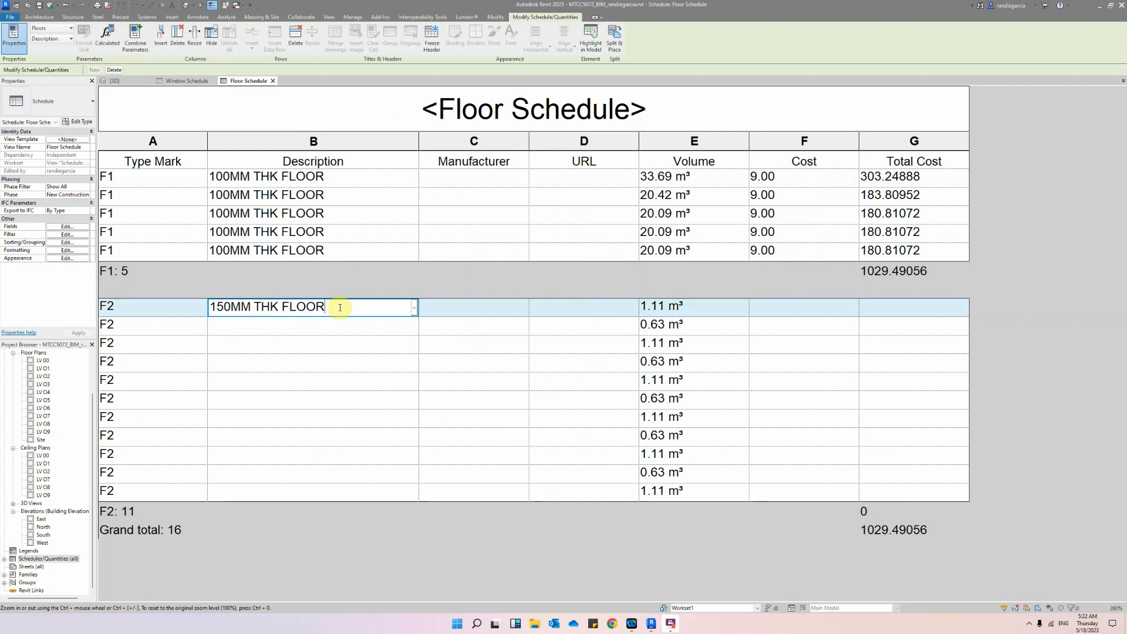
{"action": "key", "text": "Return"}
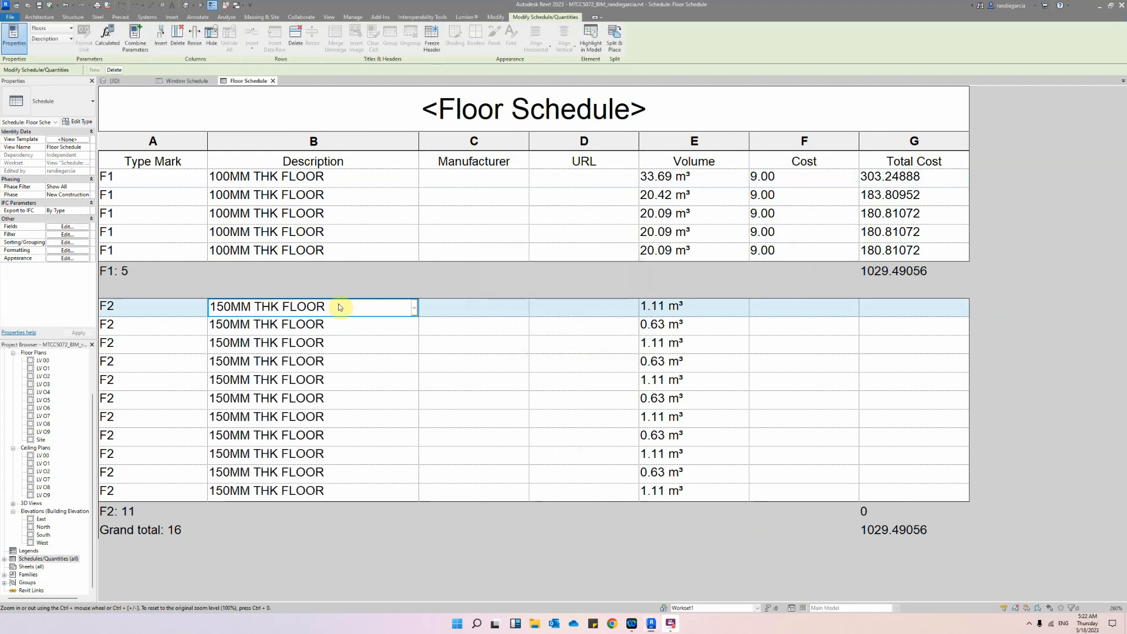
Set the Manufacturer of the F1 floors to FLOOR COMPANY for all elements of their type.
{"action": "left_click", "coordinate": [443, 176]}
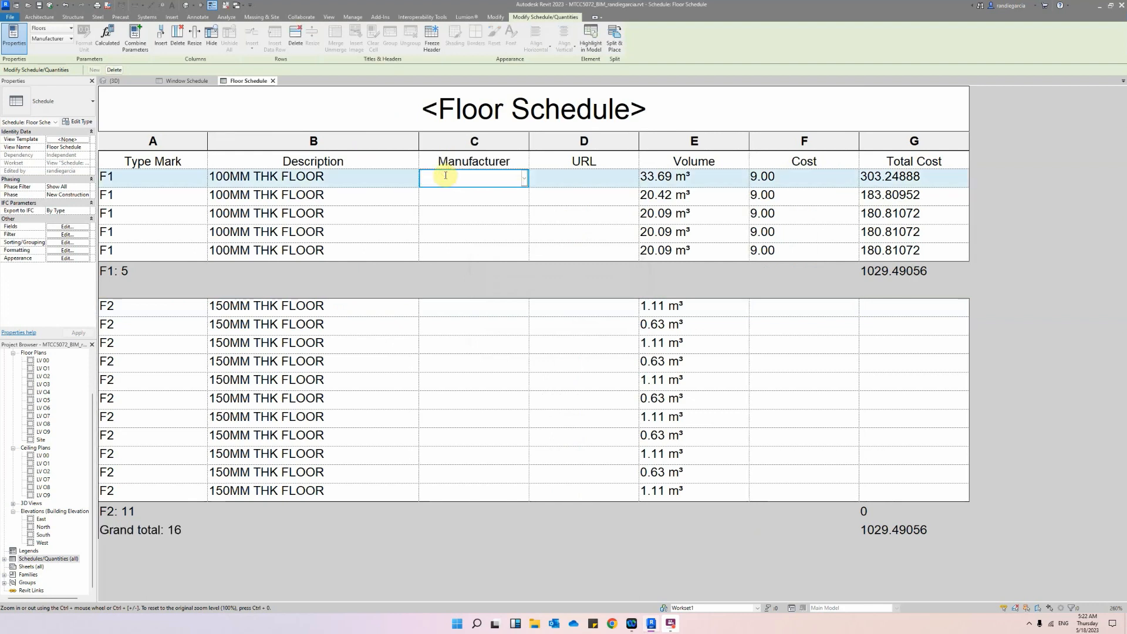
{"action": "type", "text": "F"}
{"action": "type", "text": "LOOR COMP"}
{"action": "type", "text": "ANY"}
{"action": "key", "text": "Return"}
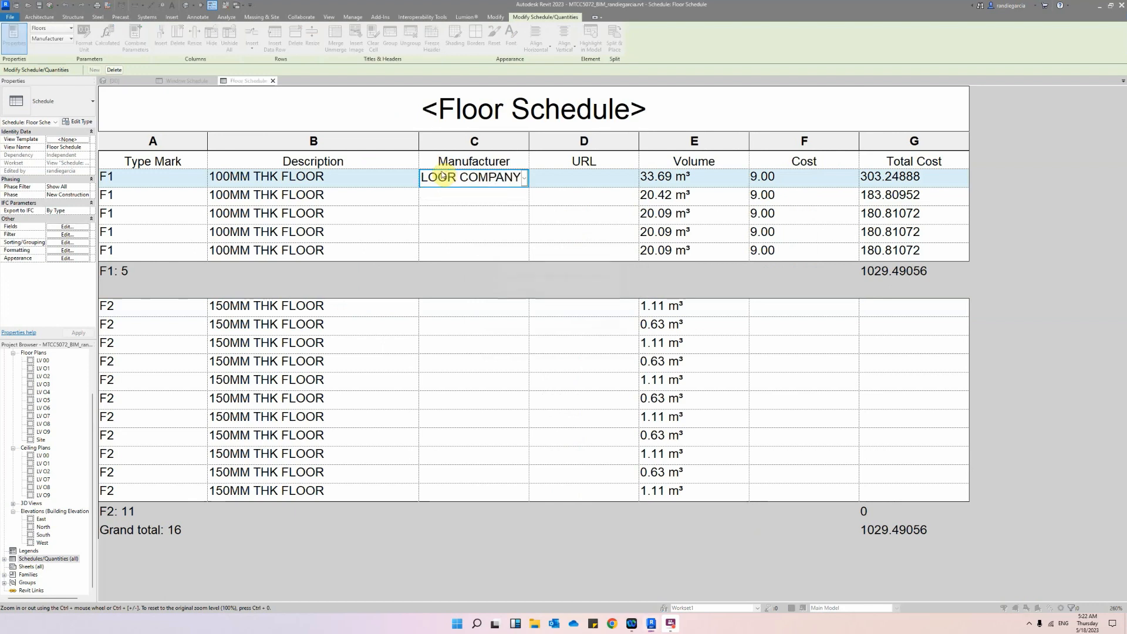
Set the Manufacturer of the F2 floors to the existing FLOOR COMPANY entry for all elements of their type.
{"action": "left_click", "coordinate": [443, 311]}
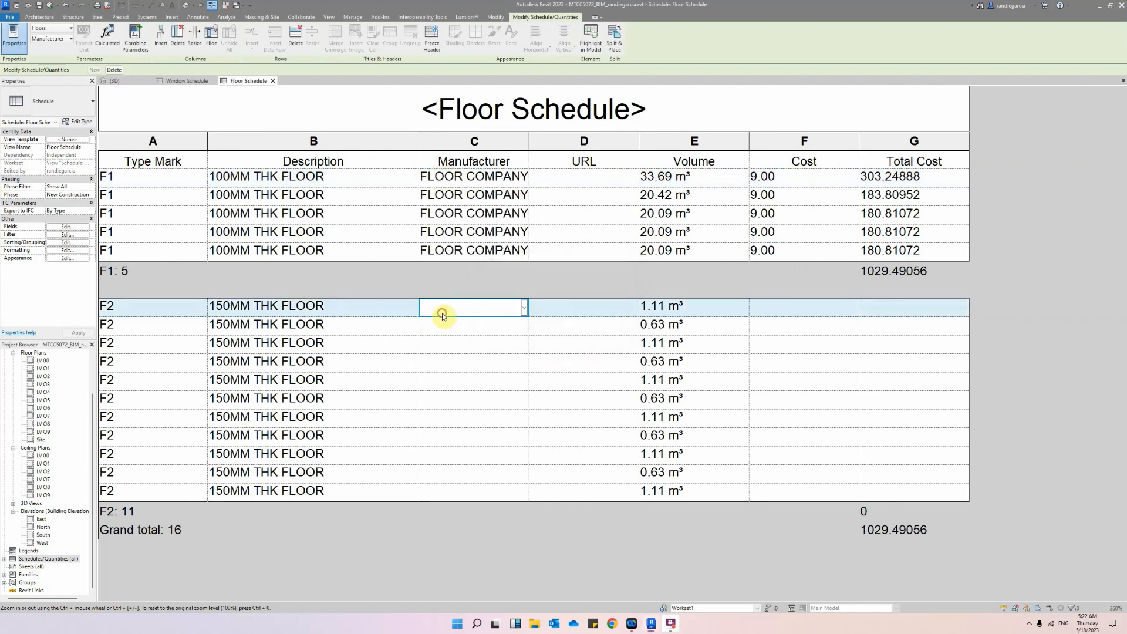
{"action": "type", "text": "FLOOR"}
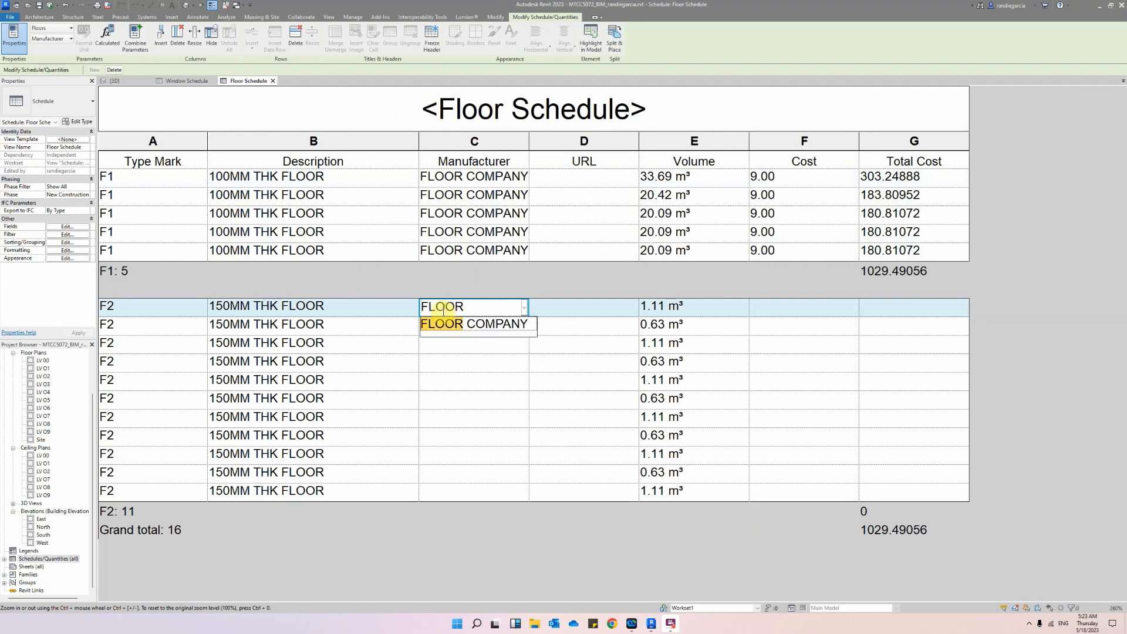
{"action": "key", "text": "Return"}
{"action": "key", "text": "Return"}
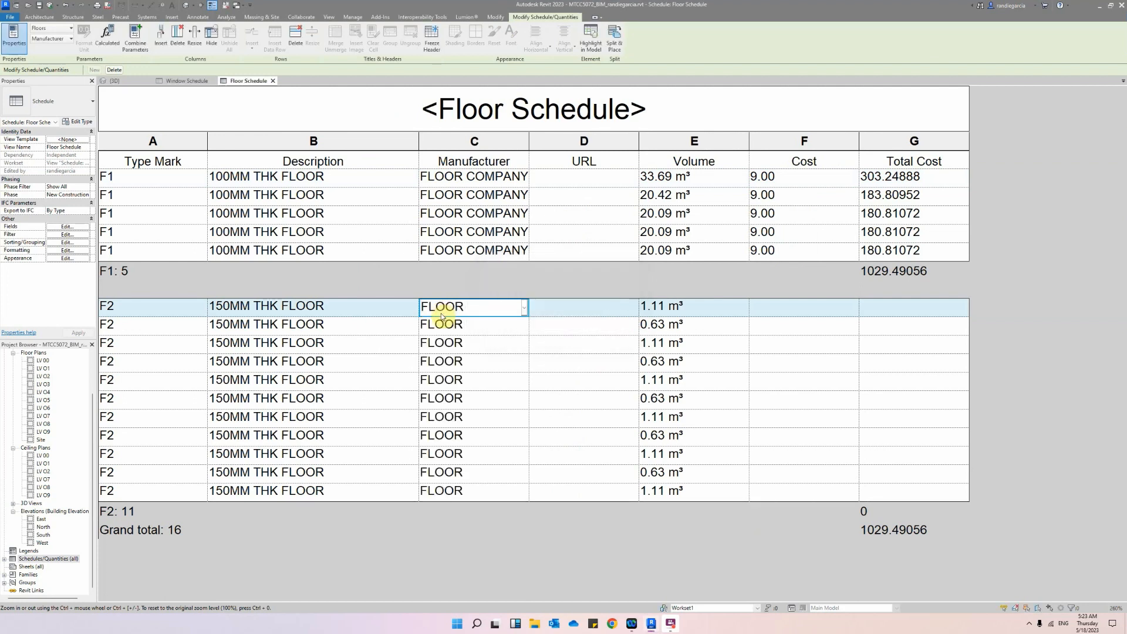
{"action": "left_click", "coordinate": [525, 310]}
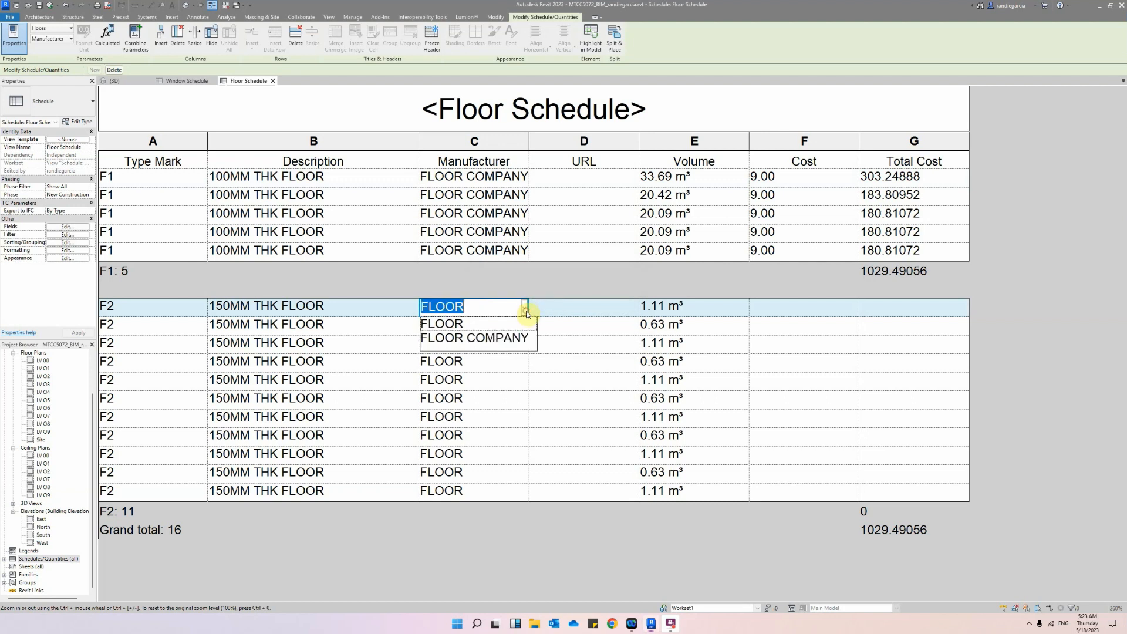
{"action": "left_click", "coordinate": [512, 338]}
{"action": "key", "text": "Return"}
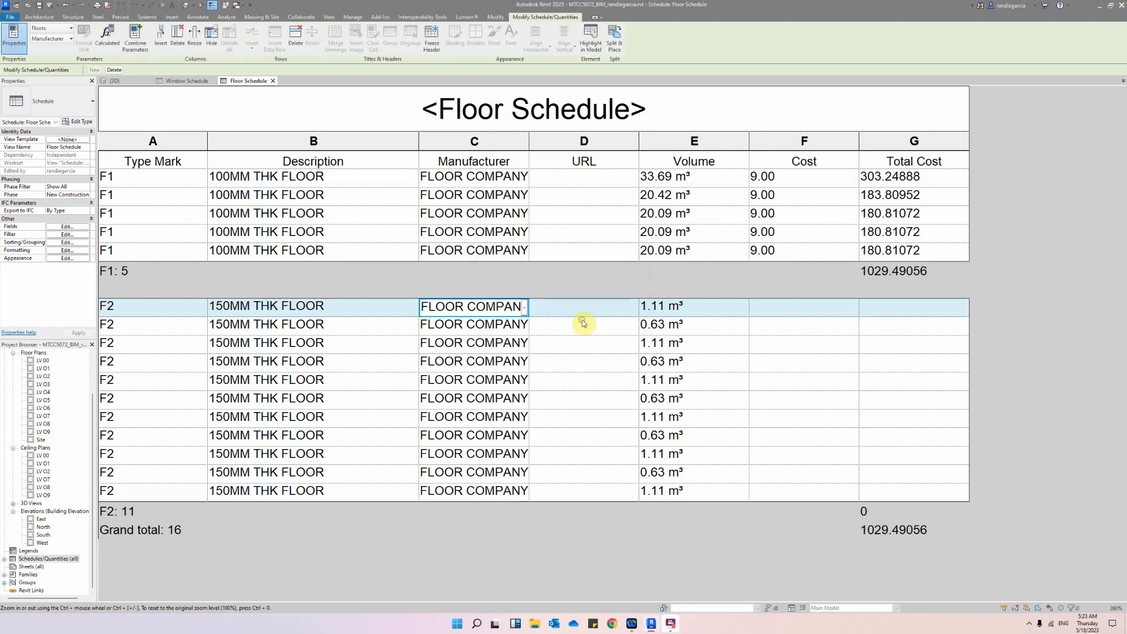
{"action": "left_click", "coordinate": [587, 182]}
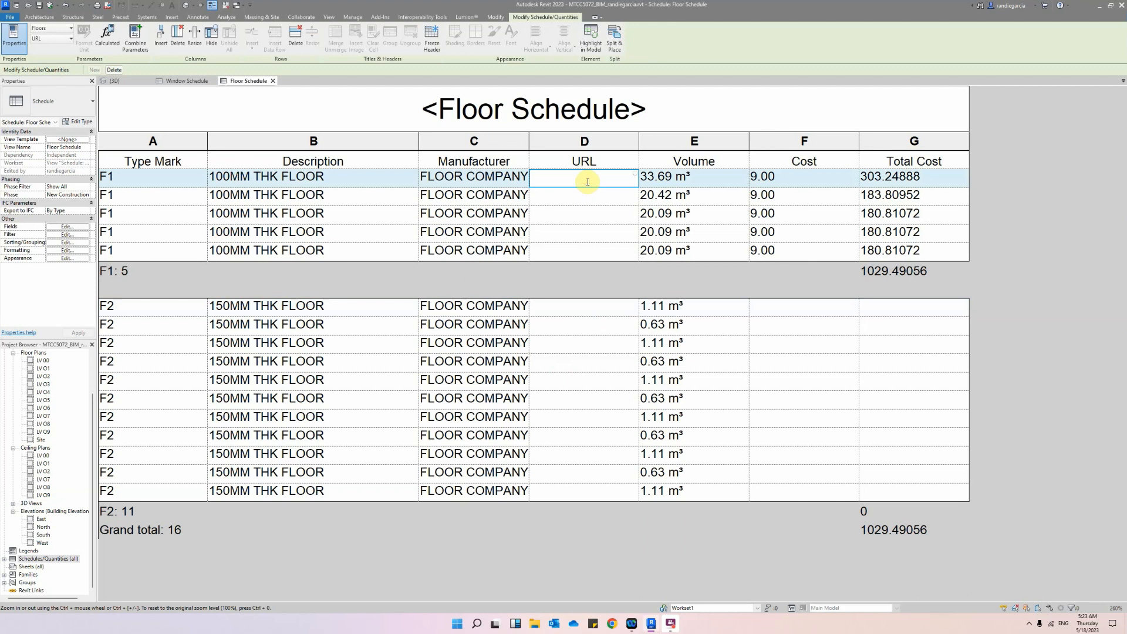
{"action": "type", "text": "www."}
{"action": "type", "text": "floorcompa"}
{"action": "type", "text": "ny"}
{"action": "type", "text": ".com"}
{"action": "key", "text": "Return"}
{"action": "key", "text": "Return"}
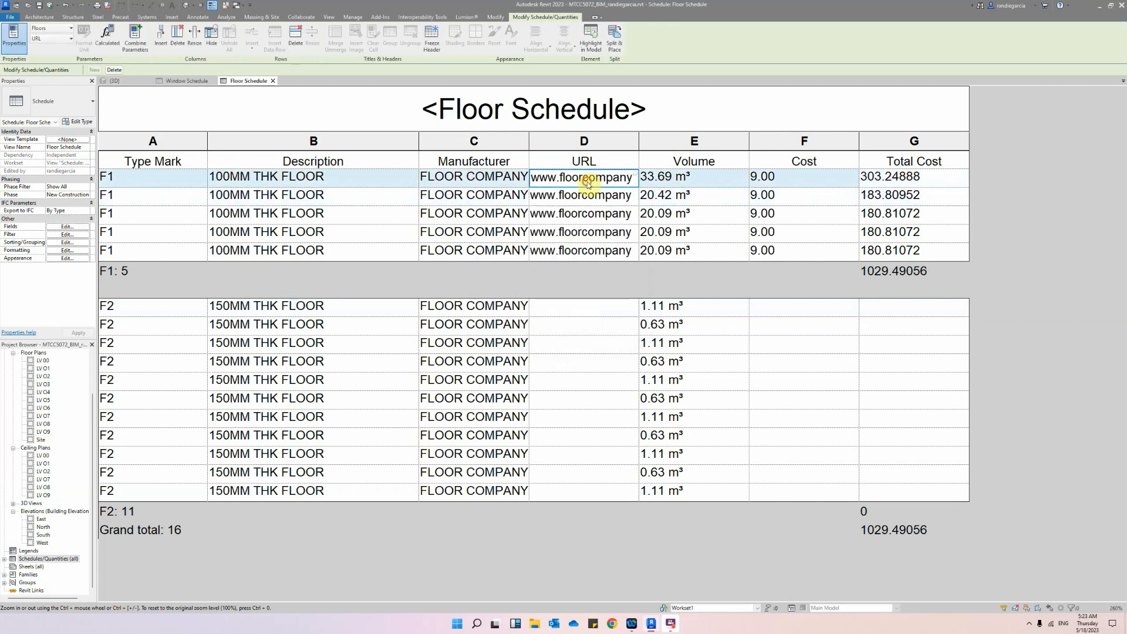
{"action": "left_click", "coordinate": [604, 307]}
{"action": "key", "text": "ctrl"}
{"action": "left_click", "coordinate": [636, 309]}
{"action": "left_click", "coordinate": [1122, 15]}
{"action": "left_click", "coordinate": [1123, 6]}
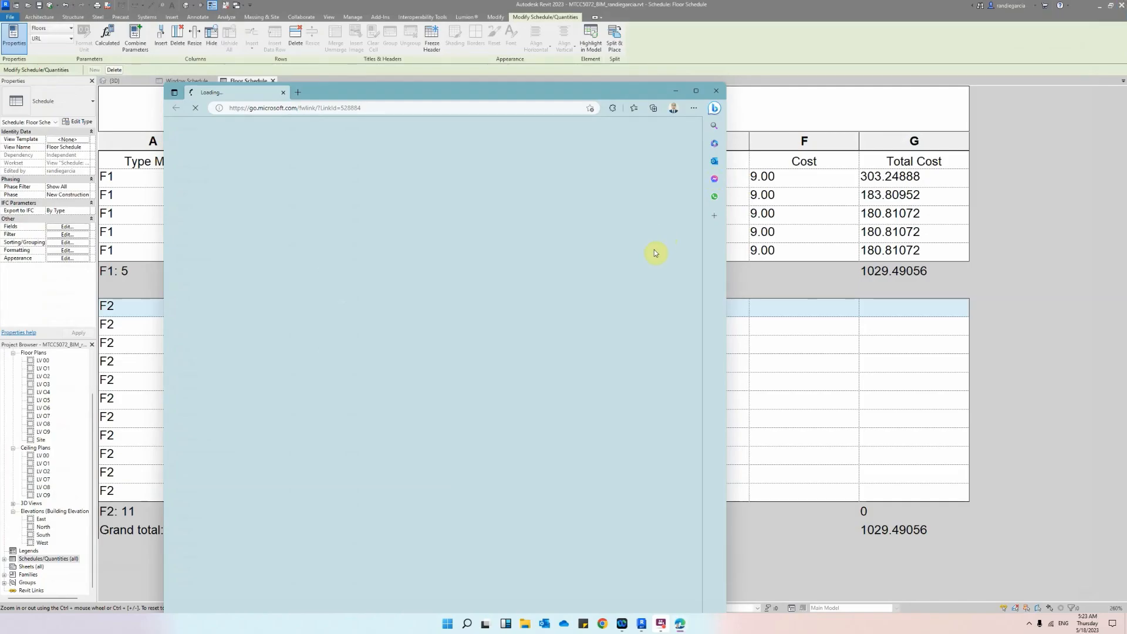
{"action": "left_click", "coordinate": [719, 91]}
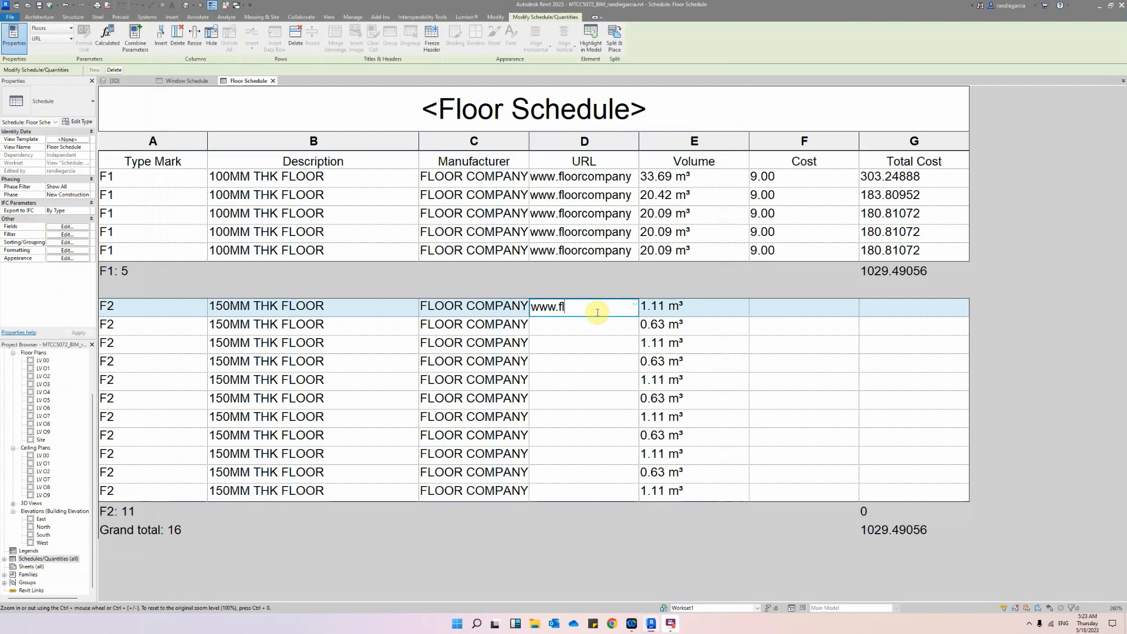
{"action": "type", "text": "apny"}
{"action": "key", "text": "Return"}
{"action": "key", "text": "Return"}
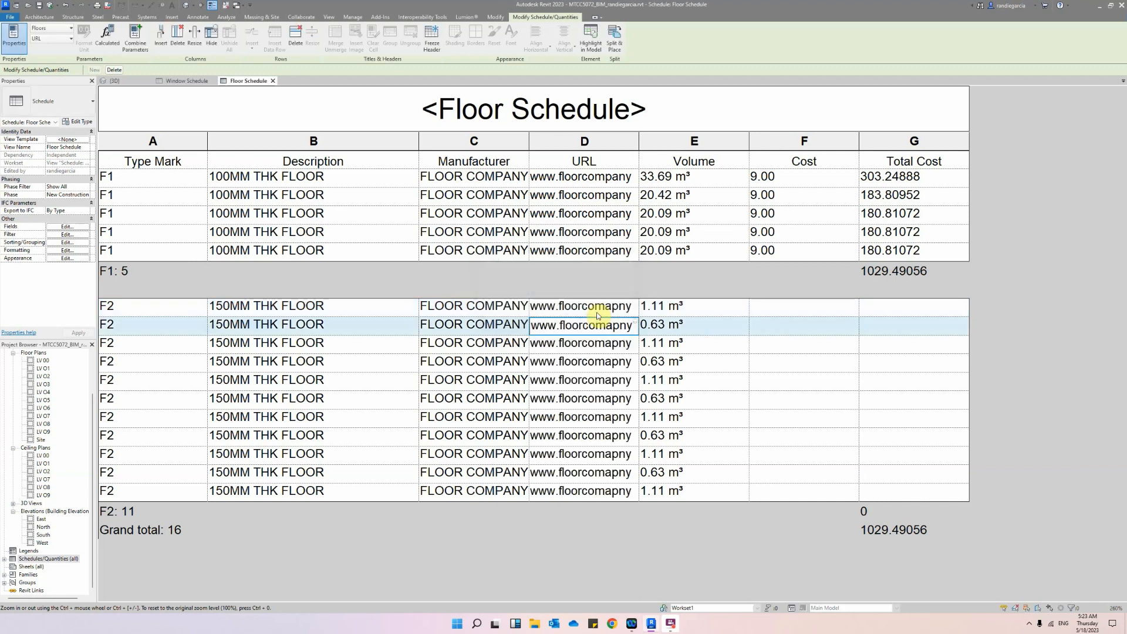
Set the Cost of the F2 floors to 12.00 for all elements of their type.
{"action": "left_click", "coordinate": [773, 312]}
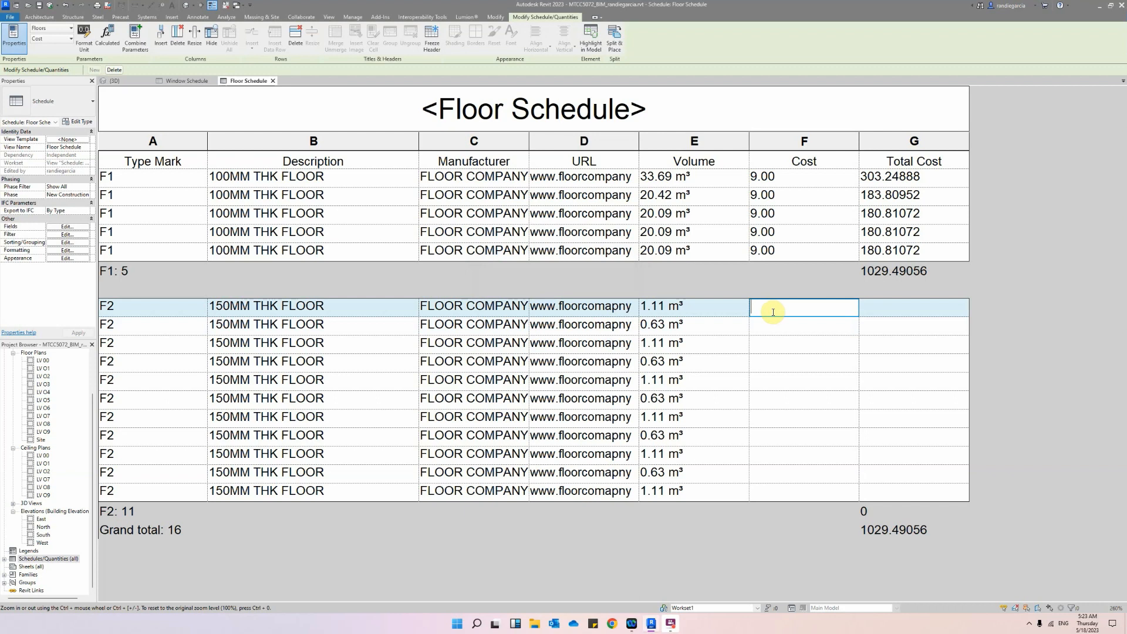
{"action": "key", "text": "Return"}
{"action": "key", "text": "Return"}
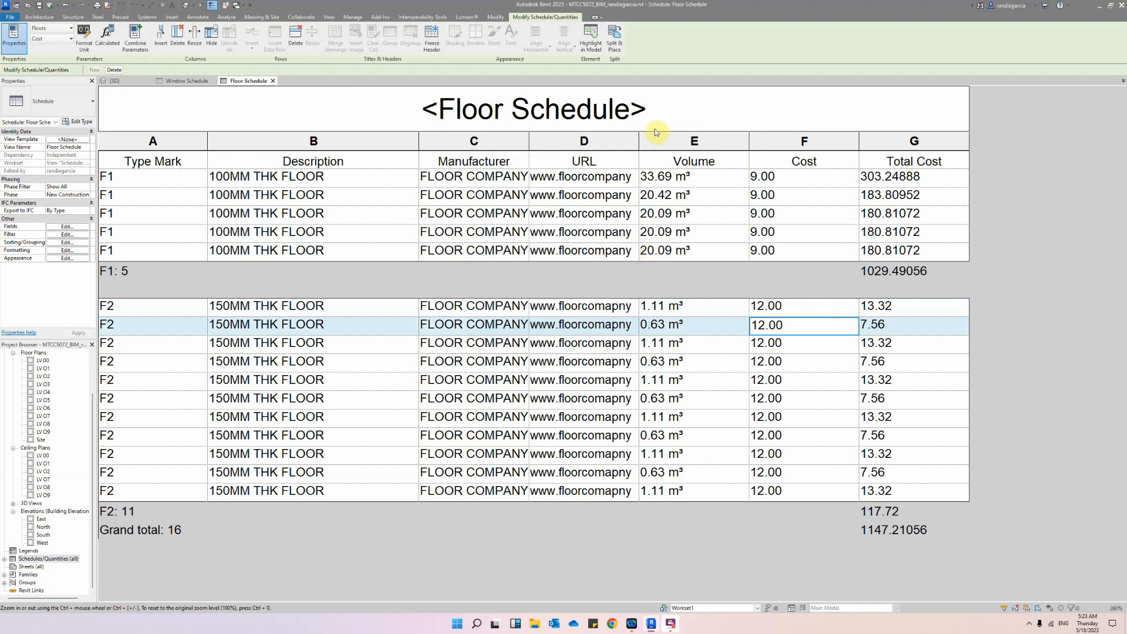
Widen the floor schedule's URL and Manufacturer columns to fit their text and narrow its Description column.
{"action": "left_click_drag", "start_coordinate": [640, 141], "coordinate": [728, 145]}
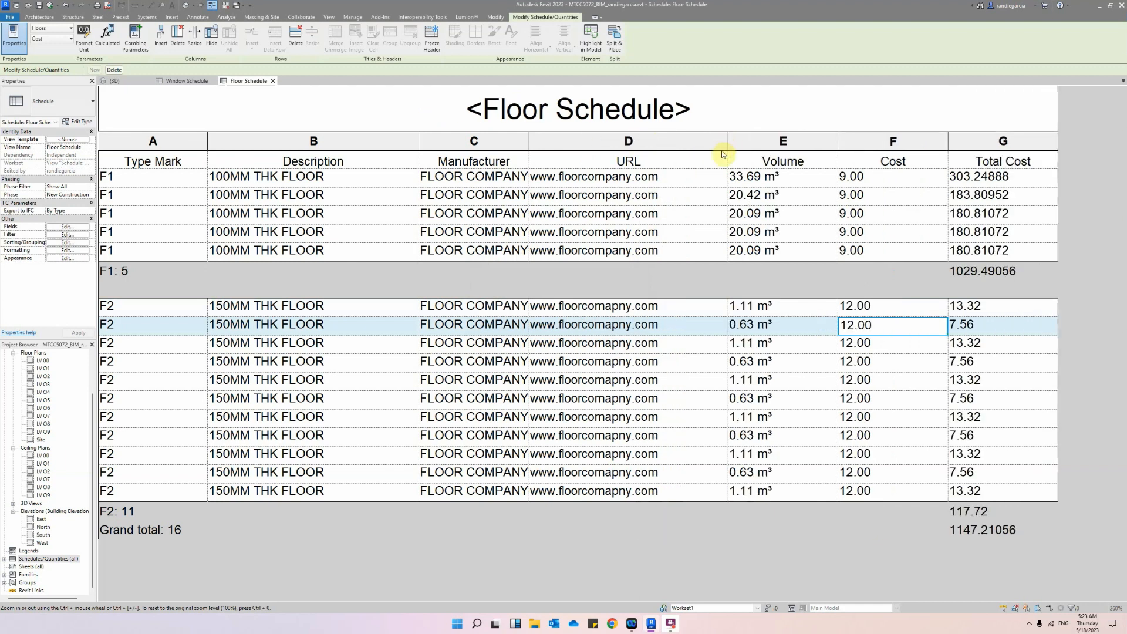
{"action": "left_click_drag", "start_coordinate": [529, 140], "coordinate": [544, 140]}
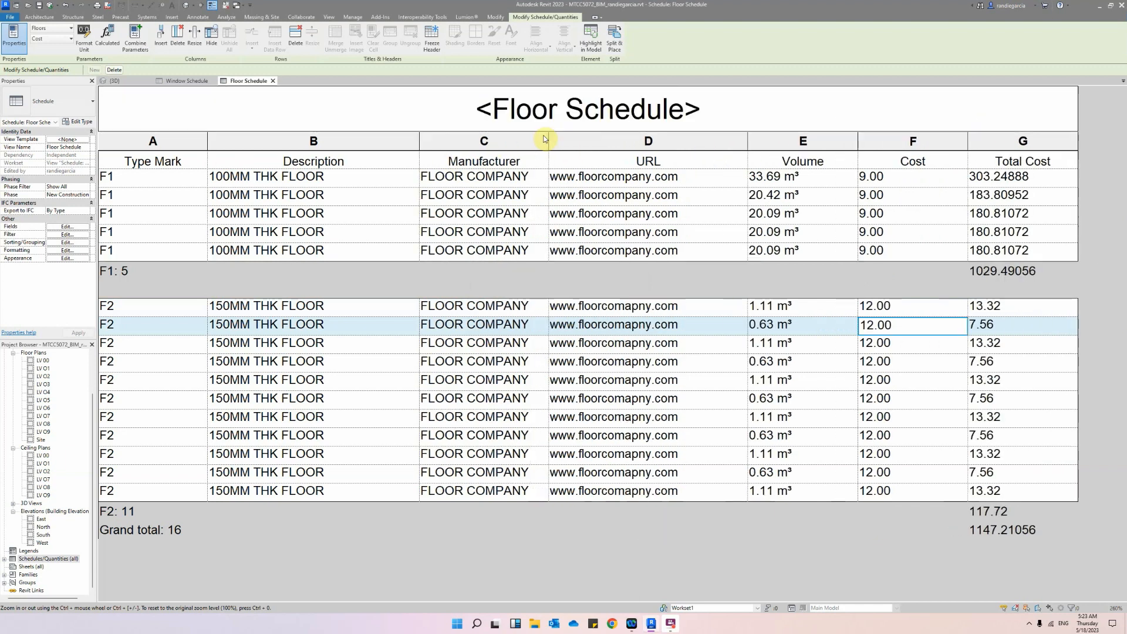
{"action": "left_click", "coordinate": [415, 141]}
{"action": "left_click_drag", "start_coordinate": [418, 140], "coordinate": [387, 137]}
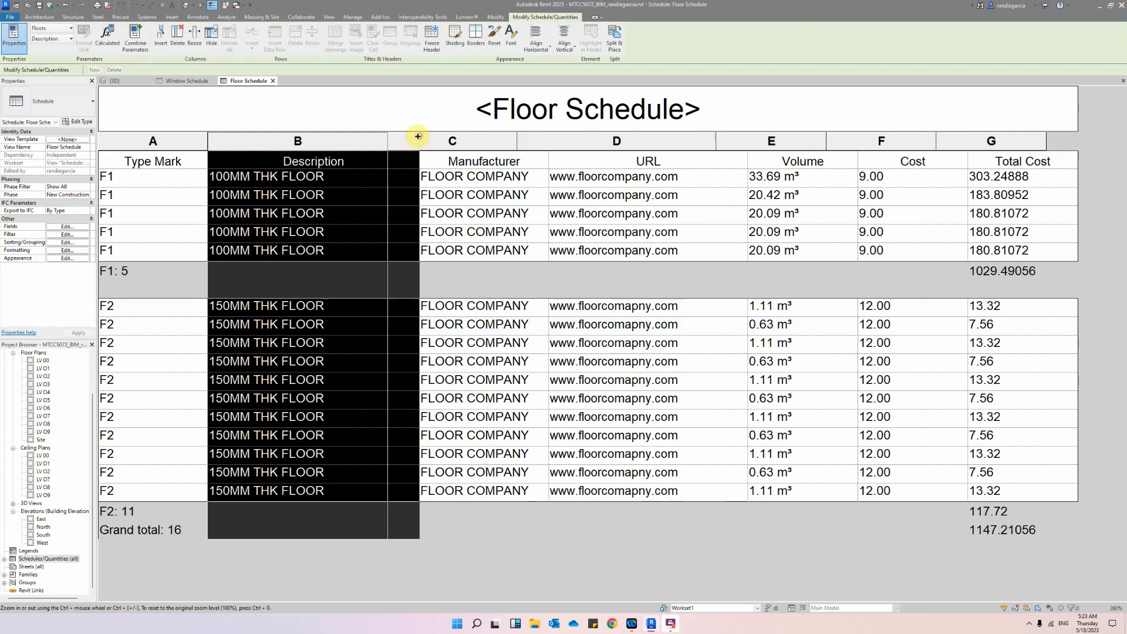
{"action": "left_click", "coordinate": [394, 492]}
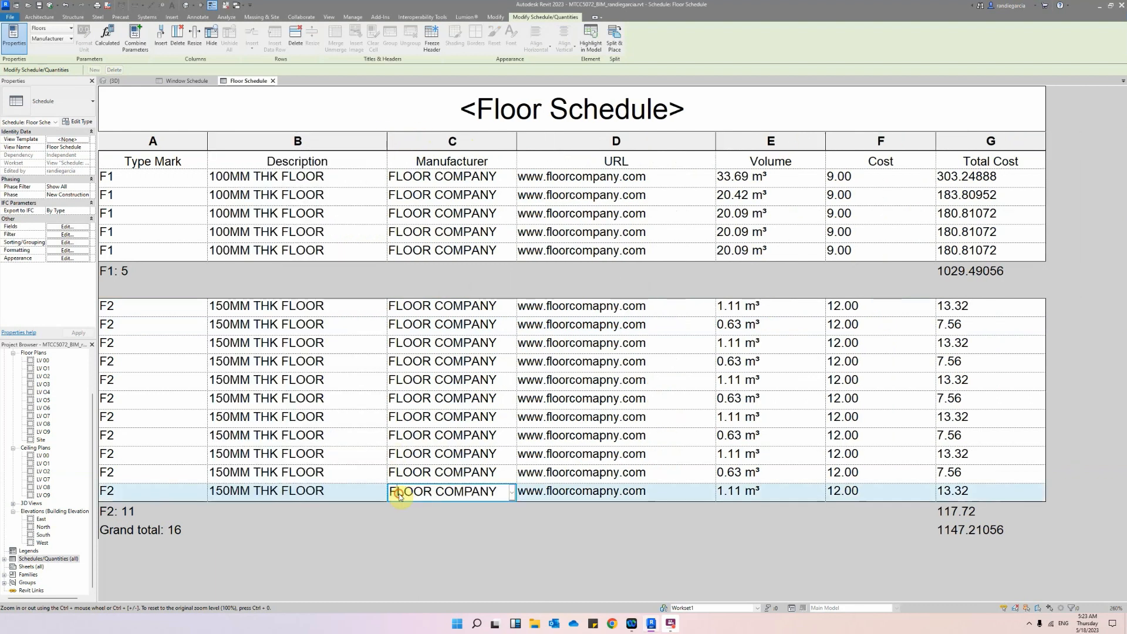
Create a new sheet with the A1 metric titleblock.
{"action": "left_click", "coordinate": [27, 567]}
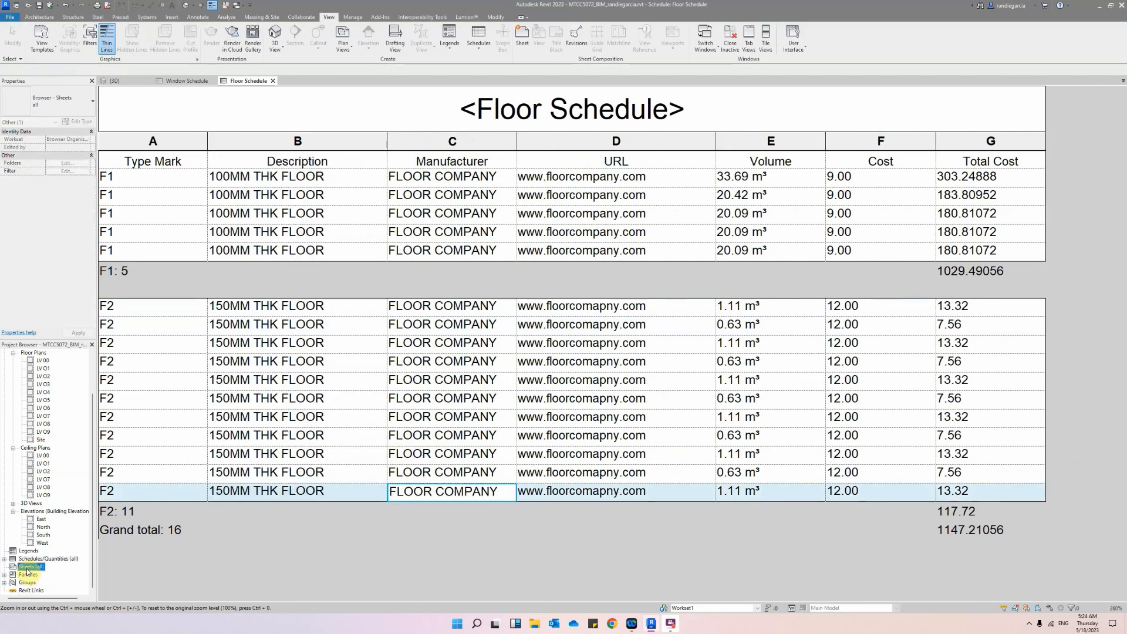
{"action": "right_click", "coordinate": [27, 568]}
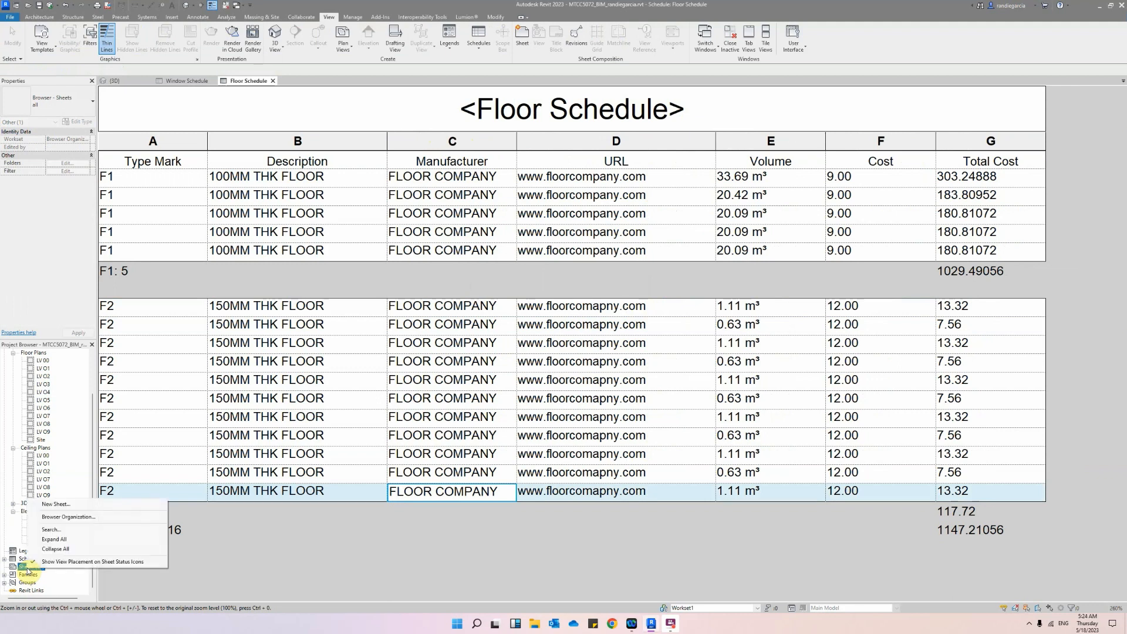
{"action": "left_click", "coordinate": [65, 506]}
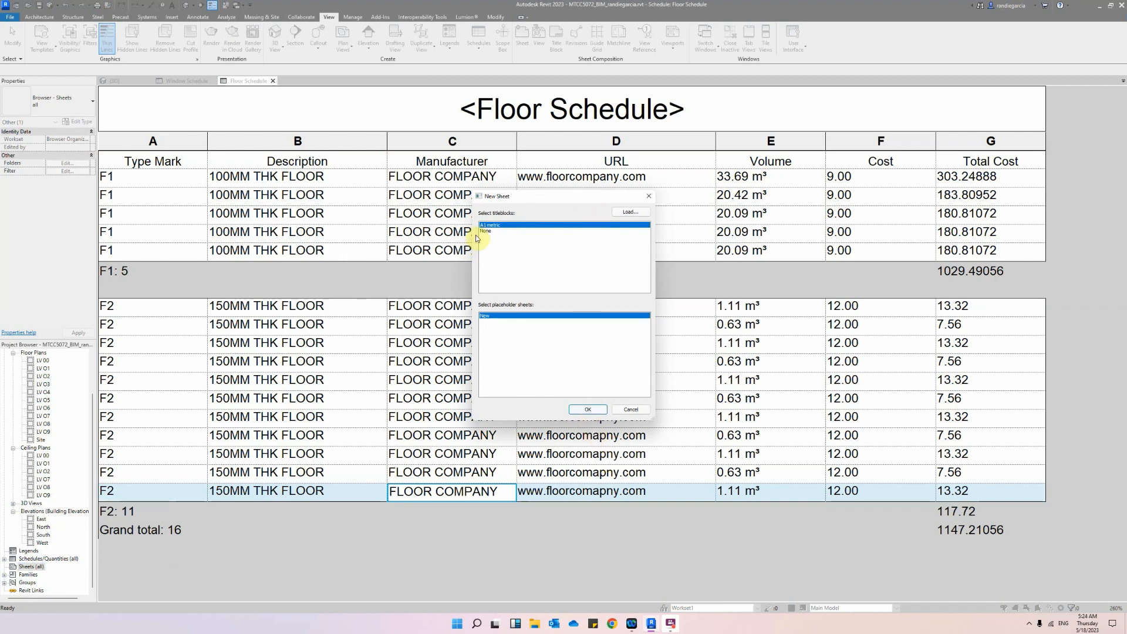
{"action": "left_click", "coordinate": [582, 409]}
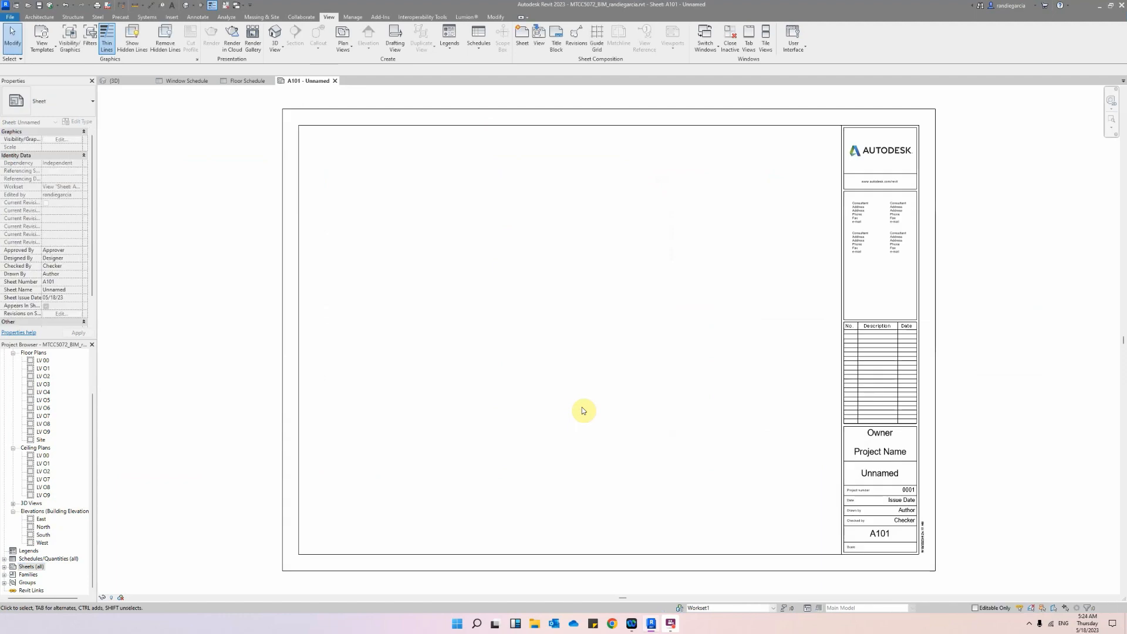
Place the window schedule in the upper part of the new sheet.
{"action": "left_click", "coordinate": [19, 564]}
{"action": "left_click", "coordinate": [4, 558]}
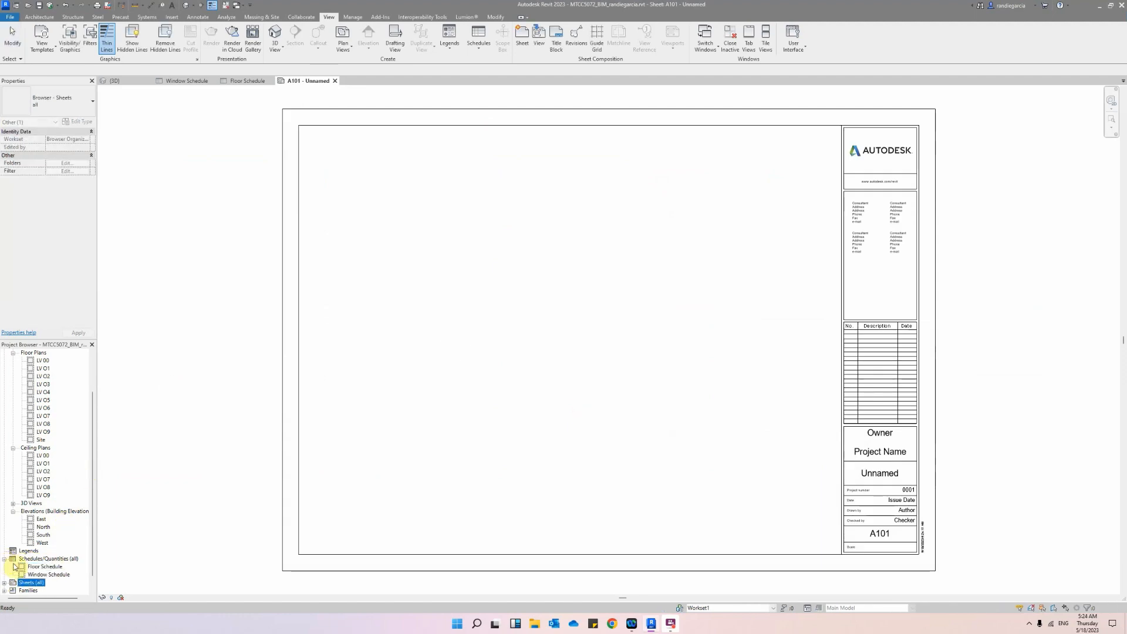
{"action": "left_click", "coordinate": [44, 566]}
{"action": "left_click", "coordinate": [42, 575]}
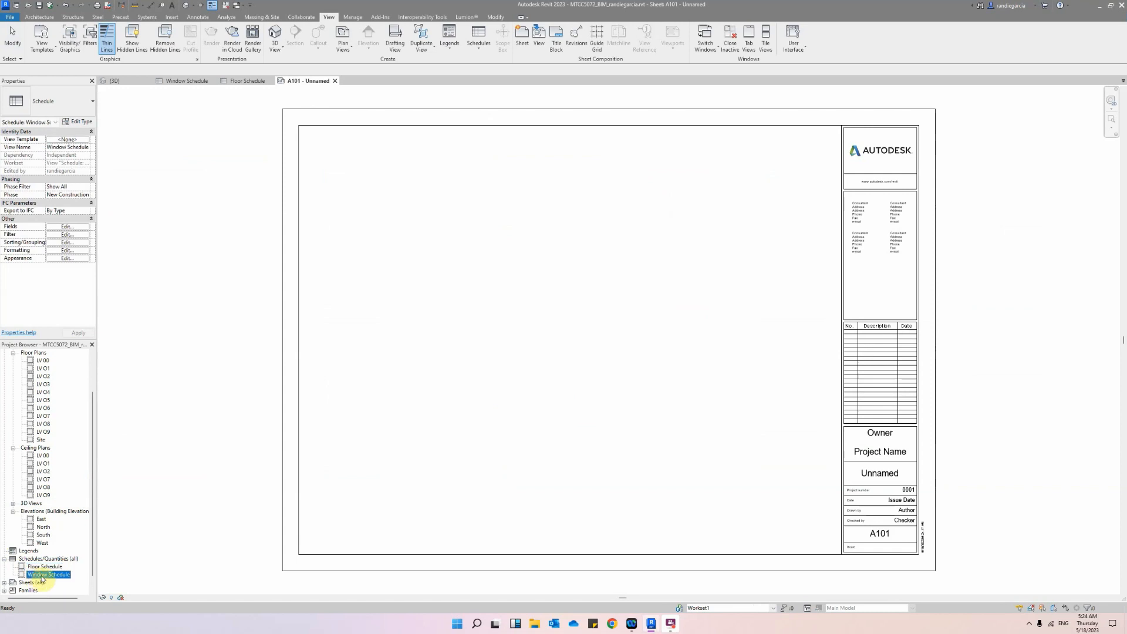
{"action": "left_click_drag", "start_coordinate": [40, 577], "coordinate": [140, 507]}
{"action": "left_click", "coordinate": [544, 235]}
Place the floor schedule below the window schedule and shift both towards the sheet's left side with their left edges aligned.
{"action": "left_click_drag", "start_coordinate": [45, 567], "coordinate": [576, 368]}
{"action": "left_click", "coordinate": [525, 386]}
{"action": "left_click", "coordinate": [464, 397]}
{"action": "left_click", "coordinate": [512, 371]}
{"action": "left_click_drag", "start_coordinate": [518, 351], "coordinate": [415, 376]}
{"action": "left_click_drag", "start_coordinate": [530, 208], "coordinate": [451, 206]}
{"action": "left_click", "coordinate": [629, 184]}
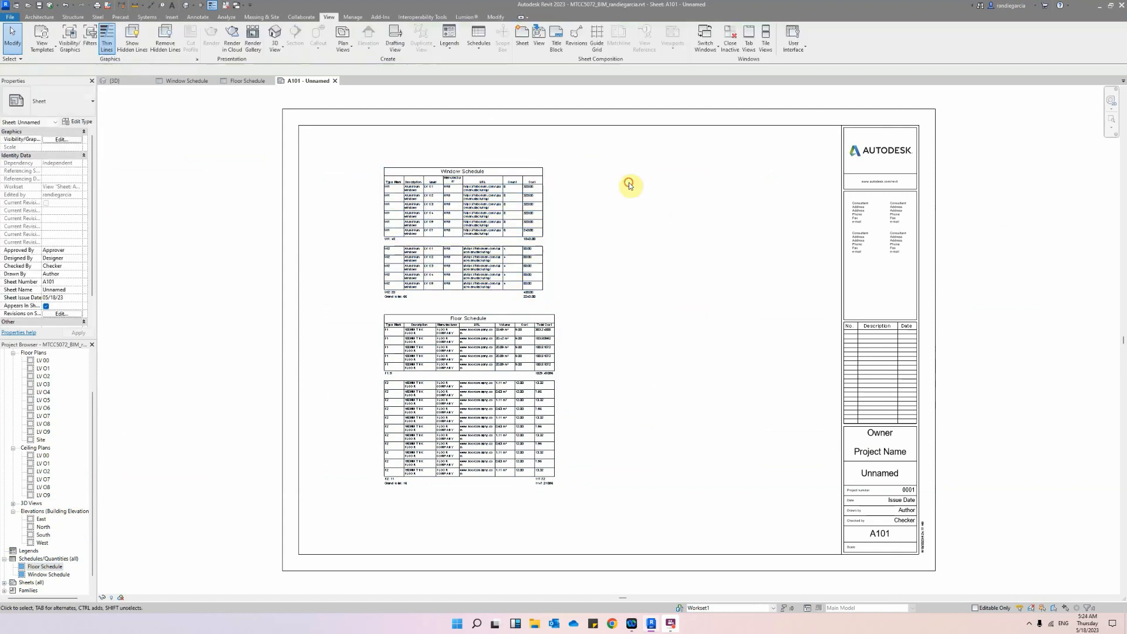
Widen the Description and Manufacturer columns of the window schedule on the sheet so their text fits on one line.
{"action": "scroll", "coordinate": [494, 166], "scroll_direction": "up", "scroll_amount": 1}
{"action": "scroll", "coordinate": [561, 185], "scroll_direction": "up", "scroll_amount": 7}
{"action": "middle_click_drag", "start_coordinate": [380, 222], "coordinate": [526, 229]}
{"action": "left_click", "coordinate": [361, 177]}
{"action": "left_click_drag", "start_coordinate": [360, 177], "coordinate": [438, 163]}
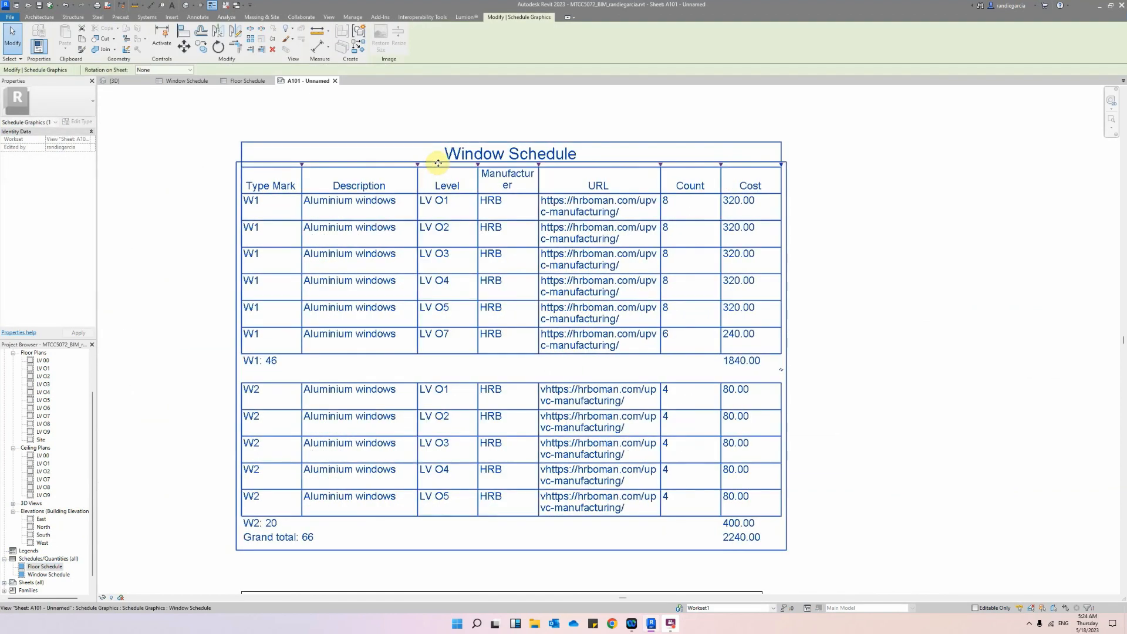
{"action": "left_click_drag", "start_coordinate": [546, 167], "coordinate": [569, 166]}
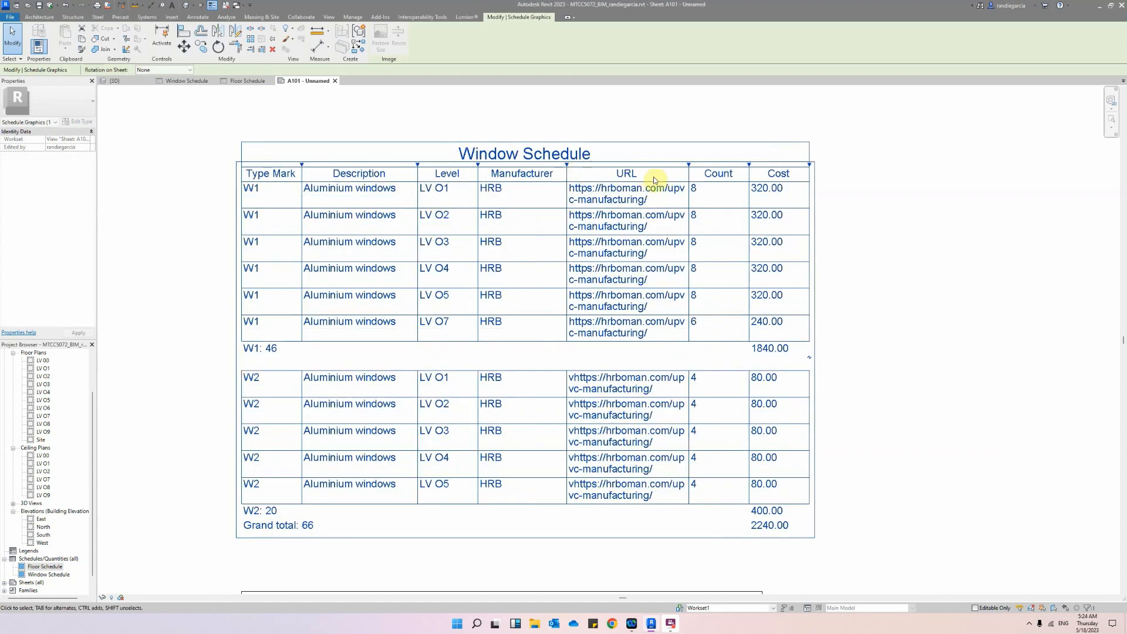
Widen the window schedule's URL column so each address fits on one line, and move the floor schedule up directly beneath it.
{"action": "left_click_drag", "start_coordinate": [689, 166], "coordinate": [903, 167]}
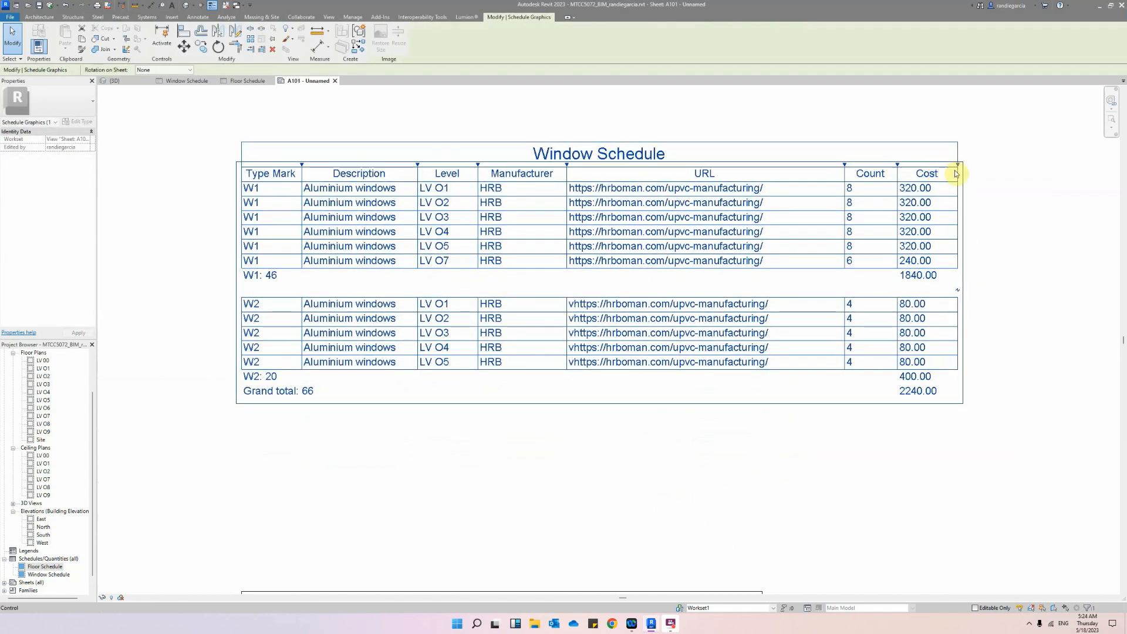
{"action": "left_click", "coordinate": [1006, 212]}
{"action": "scroll", "coordinate": [287, 371], "scroll_direction": "down", "scroll_amount": 3}
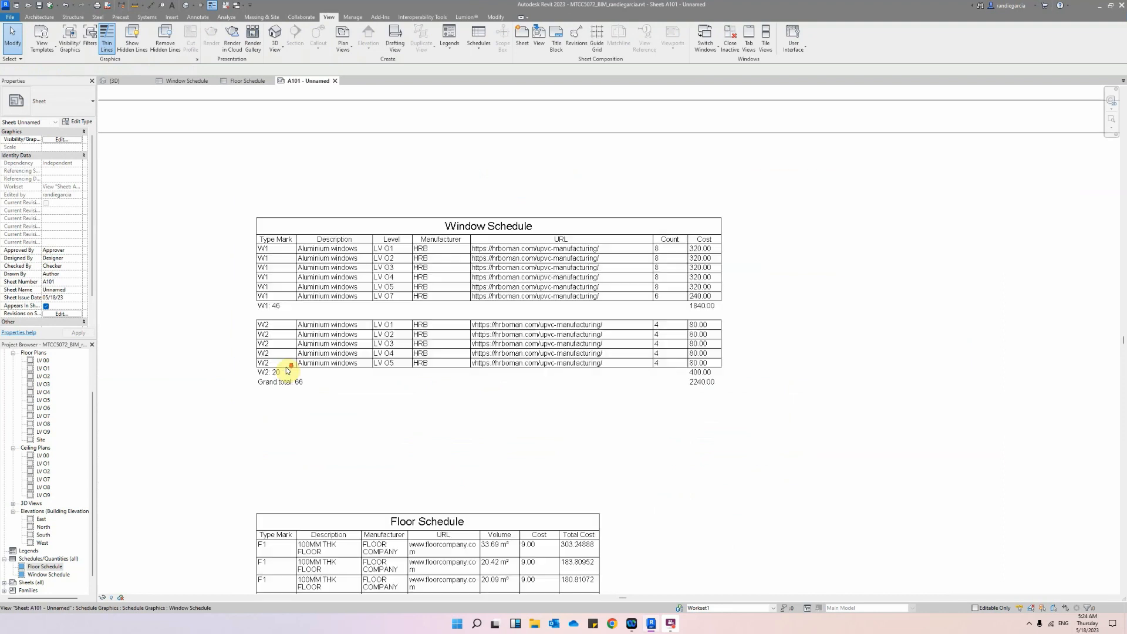
{"action": "scroll", "coordinate": [288, 371], "scroll_direction": "down", "scroll_amount": 2}
{"action": "left_click_drag", "start_coordinate": [306, 488], "coordinate": [302, 415]}
Widen the floor schedule's Description, Manufacturer, URL and Total Cost columns so their text fits on one line.
{"action": "scroll", "coordinate": [303, 379], "scroll_direction": "up", "scroll_amount": 5}
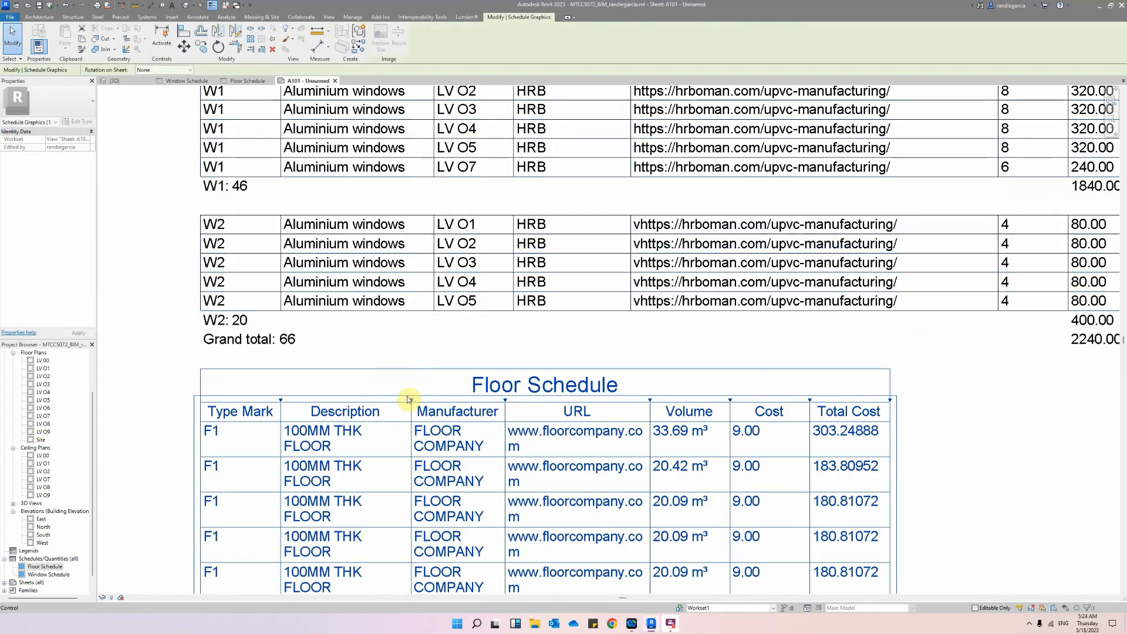
{"action": "left_click_drag", "start_coordinate": [409, 400], "coordinate": [432, 399]}
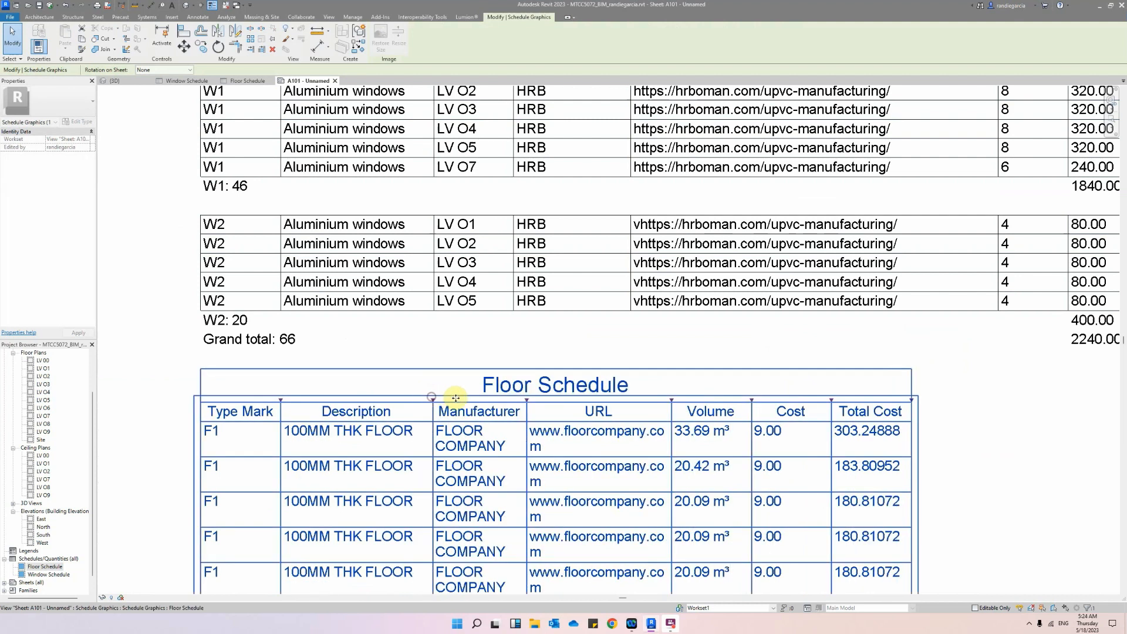
{"action": "left_click_drag", "start_coordinate": [526, 404], "coordinate": [562, 404]}
{"action": "left_click_drag", "start_coordinate": [707, 399], "coordinate": [726, 402]}
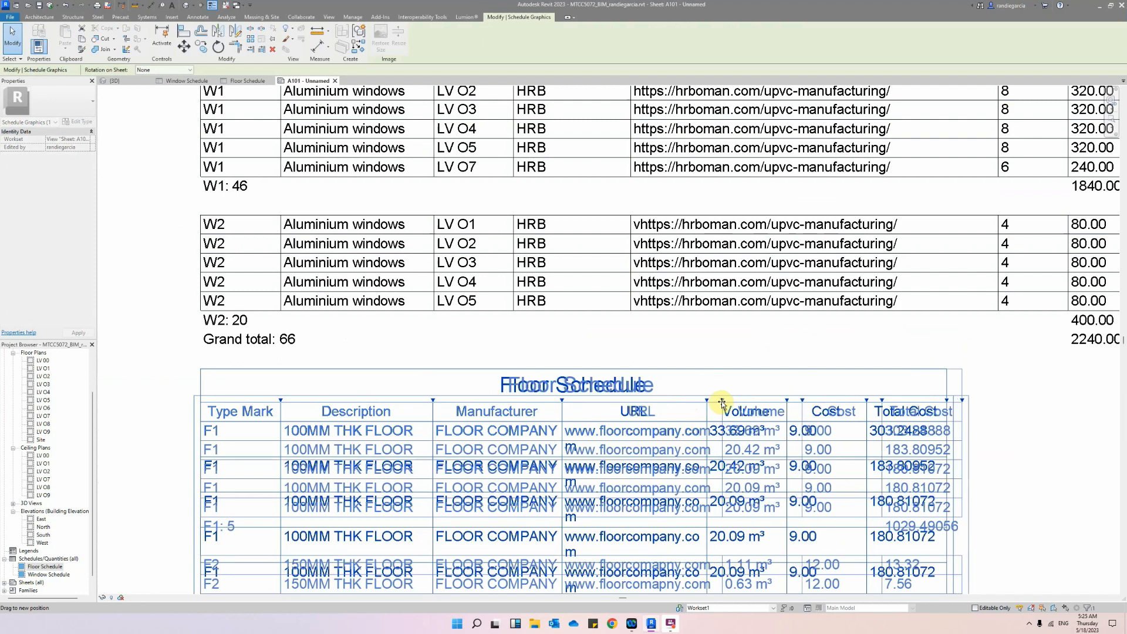
{"action": "left_click_drag", "start_coordinate": [966, 402], "coordinate": [1012, 403]}
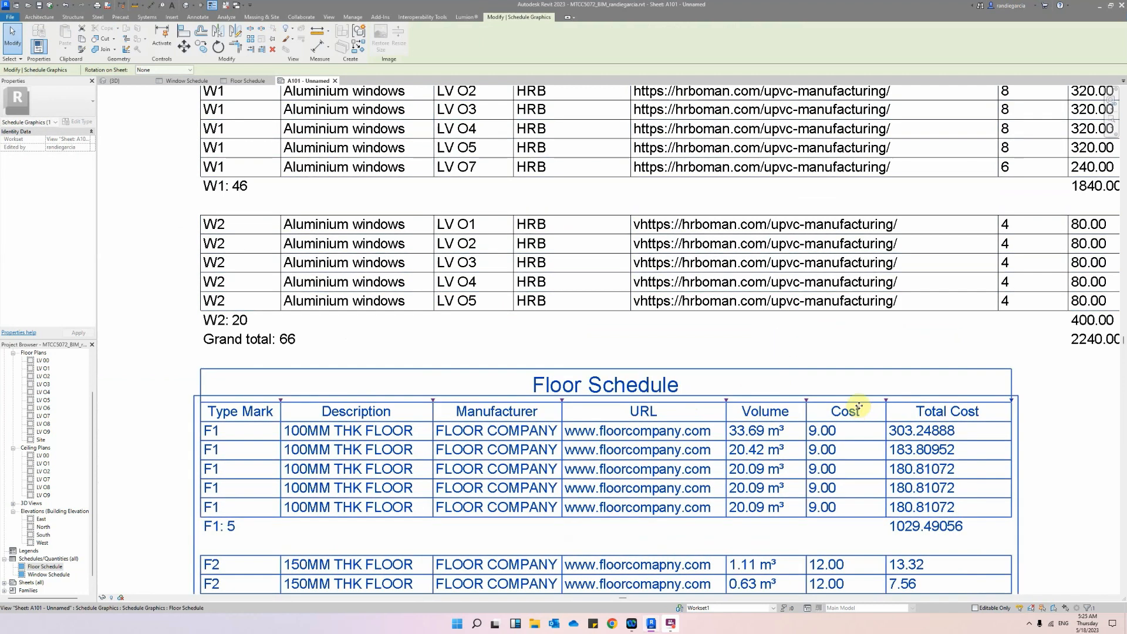
{"action": "left_click", "coordinate": [792, 354]}
Move both schedules closer to the sheet's left border, left edges aligned, with a small gap between them.
{"action": "scroll", "coordinate": [687, 265], "scroll_direction": "down", "scroll_amount": 5}
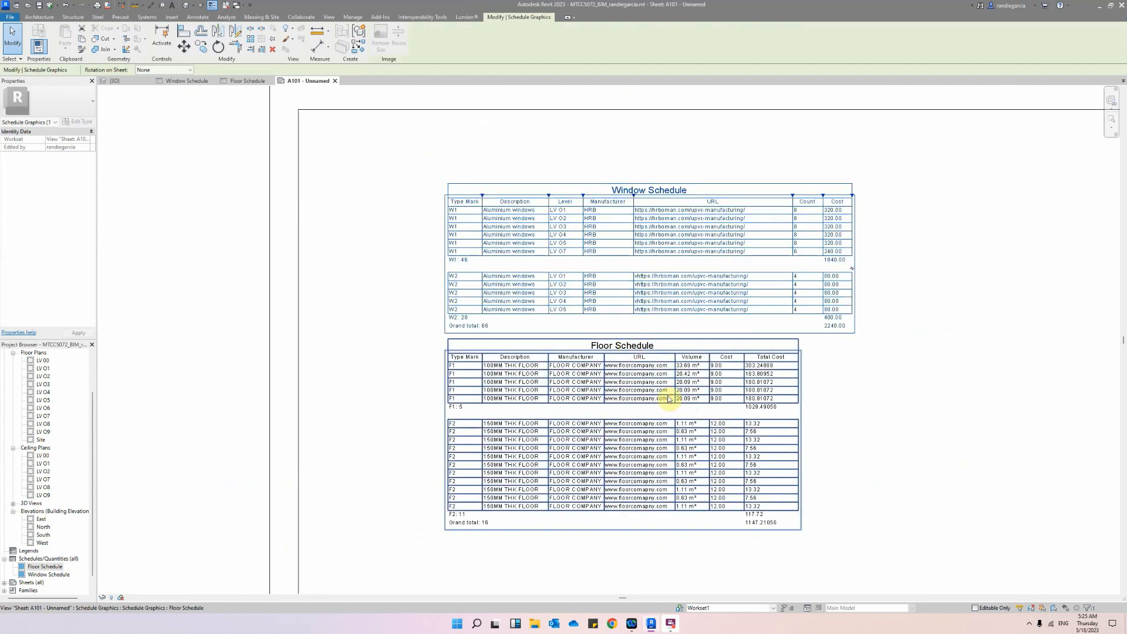
{"action": "left_click_drag", "start_coordinate": [668, 395], "coordinate": [563, 409]}
{"action": "left_click_drag", "start_coordinate": [538, 246], "coordinate": [439, 243]}
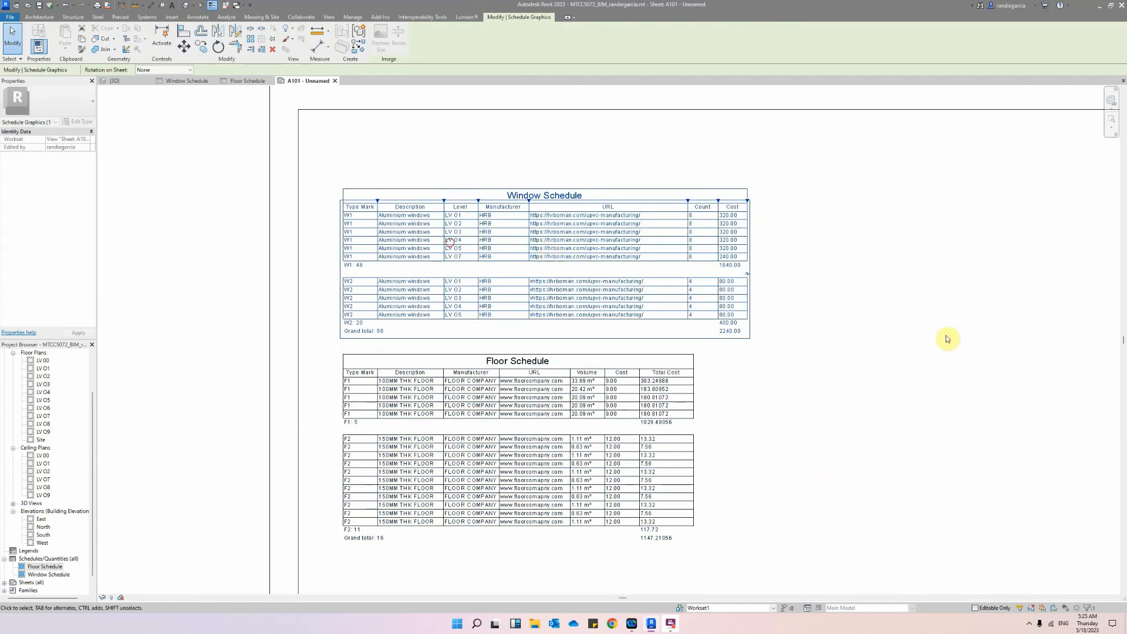
{"action": "left_click", "coordinate": [945, 337]}
{"action": "scroll", "coordinate": [619, 294], "scroll_direction": "down", "scroll_amount": 3}
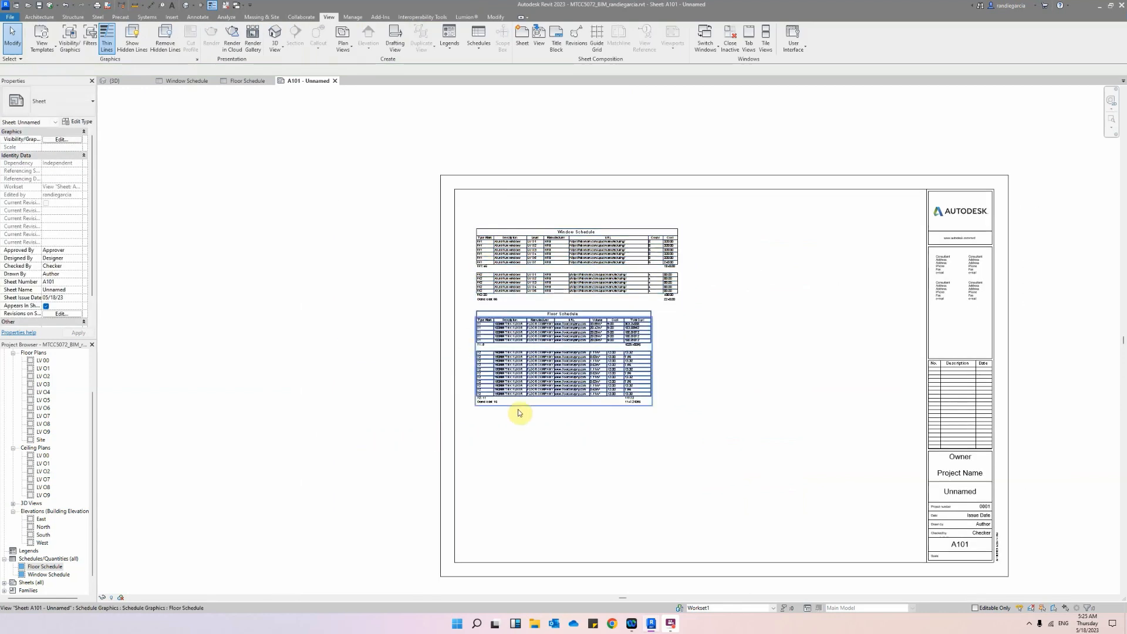
{"action": "scroll", "coordinate": [681, 402], "scroll_direction": "up", "scroll_amount": 1}
{"action": "middle_click_drag", "start_coordinate": [685, 398], "coordinate": [411, 456]}
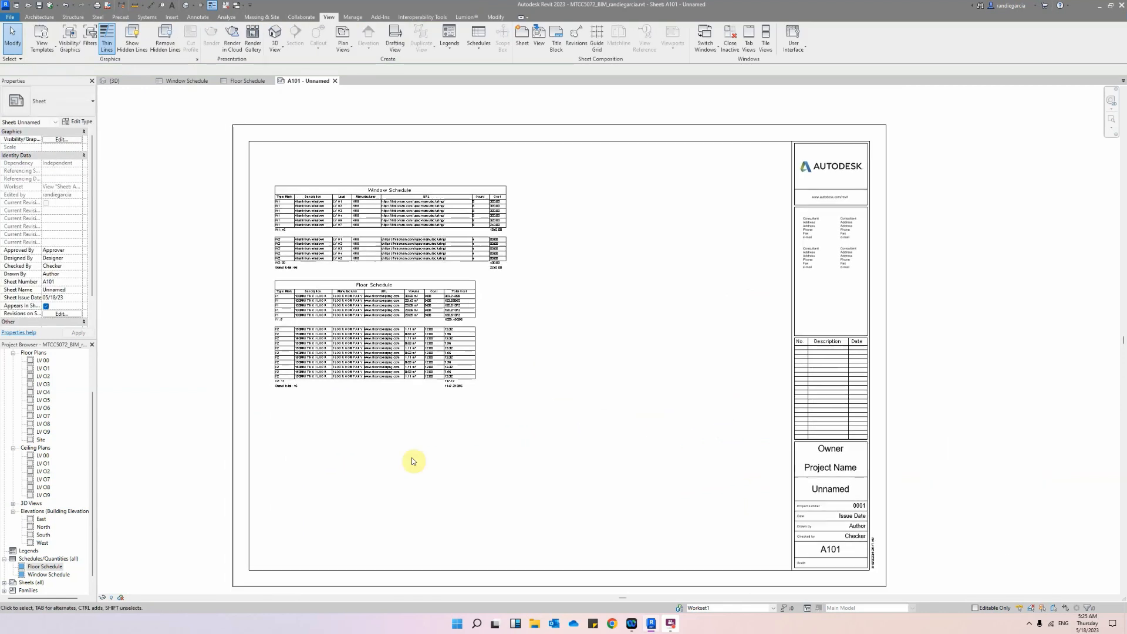
Start an image export of the sheet and set its output to a Desktop file named "Extraction of data".
{"action": "left_click", "coordinate": [10, 16]}
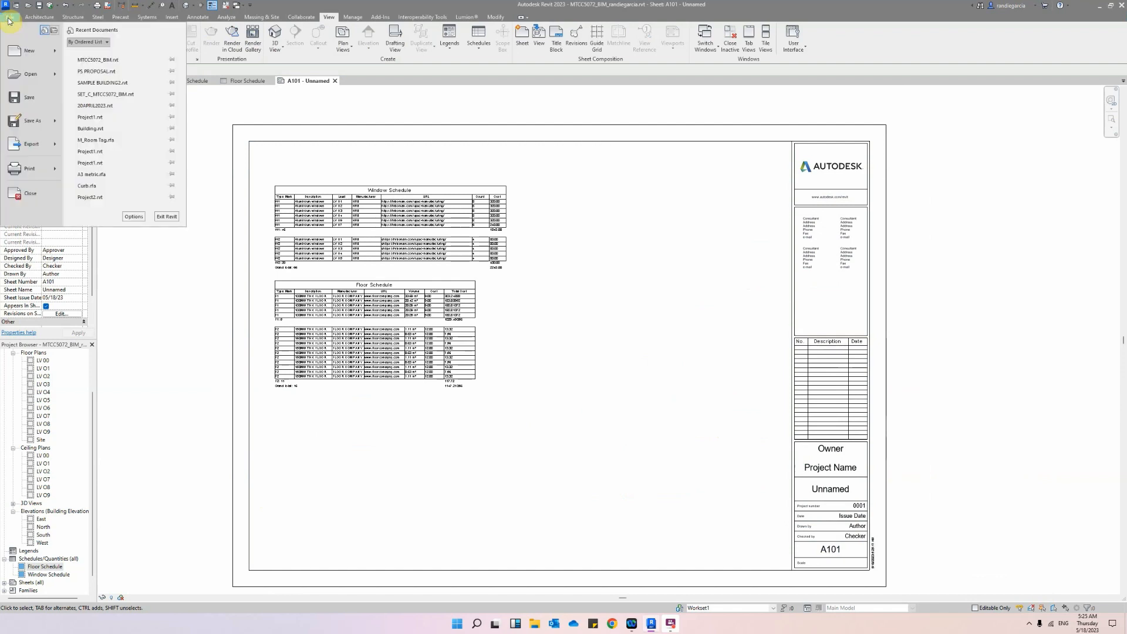
{"action": "left_click", "coordinate": [26, 146]}
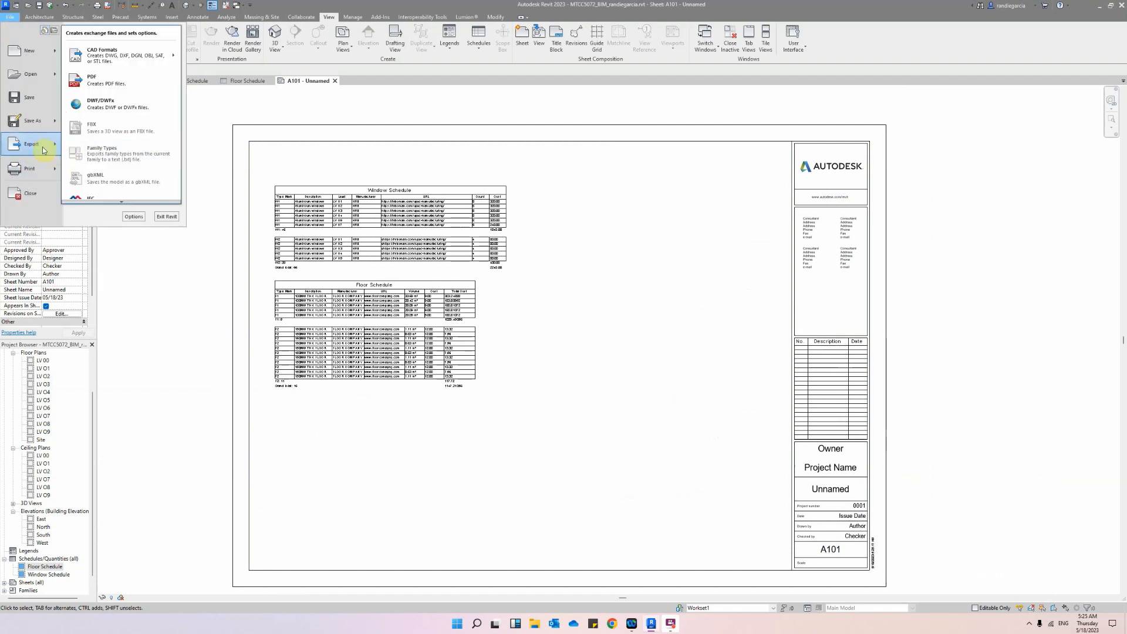
{"action": "mouse_move", "coordinate": [107, 204]}
{"action": "mouse_move", "coordinate": [121, 136]}
{"action": "left_click", "coordinate": [202, 160]}
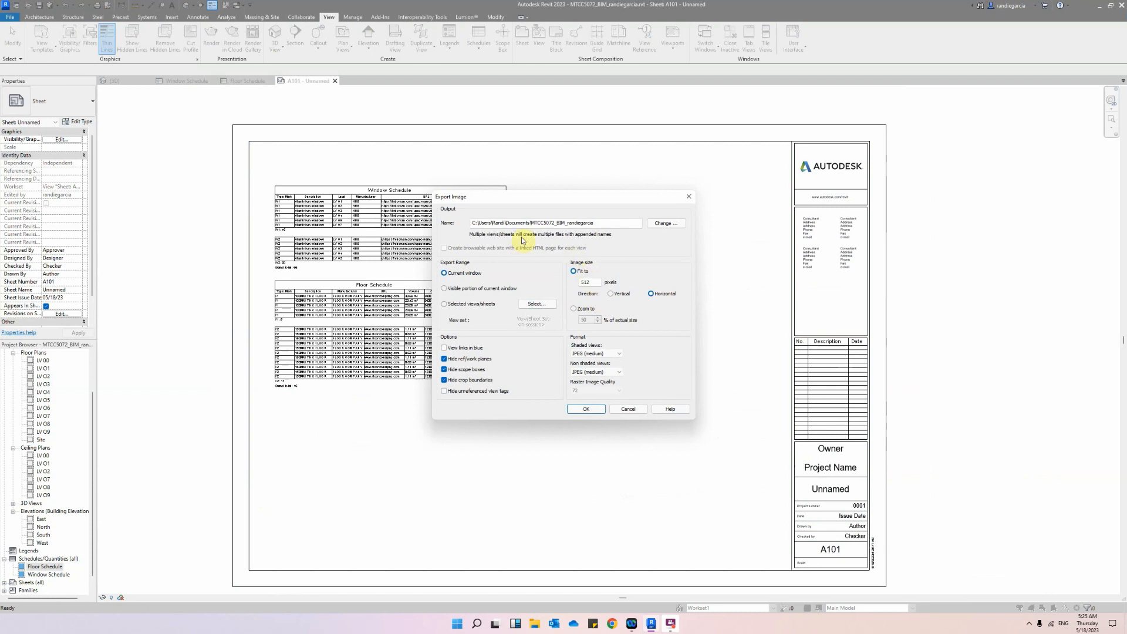
{"action": "double_click", "coordinate": [605, 222]}
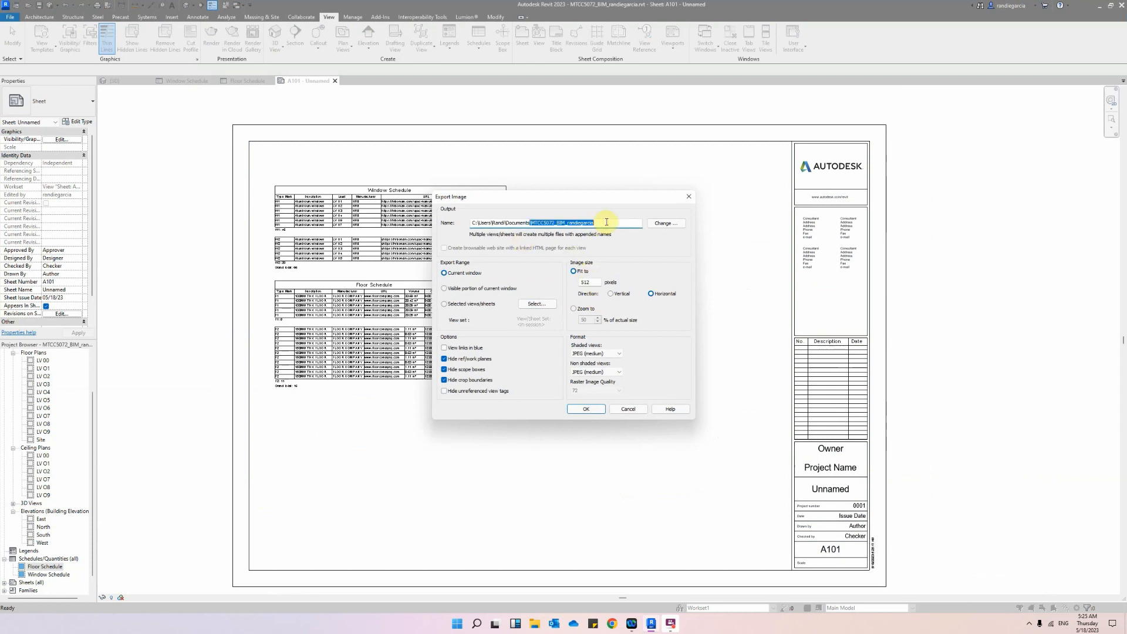
{"action": "left_click", "coordinate": [664, 224]}
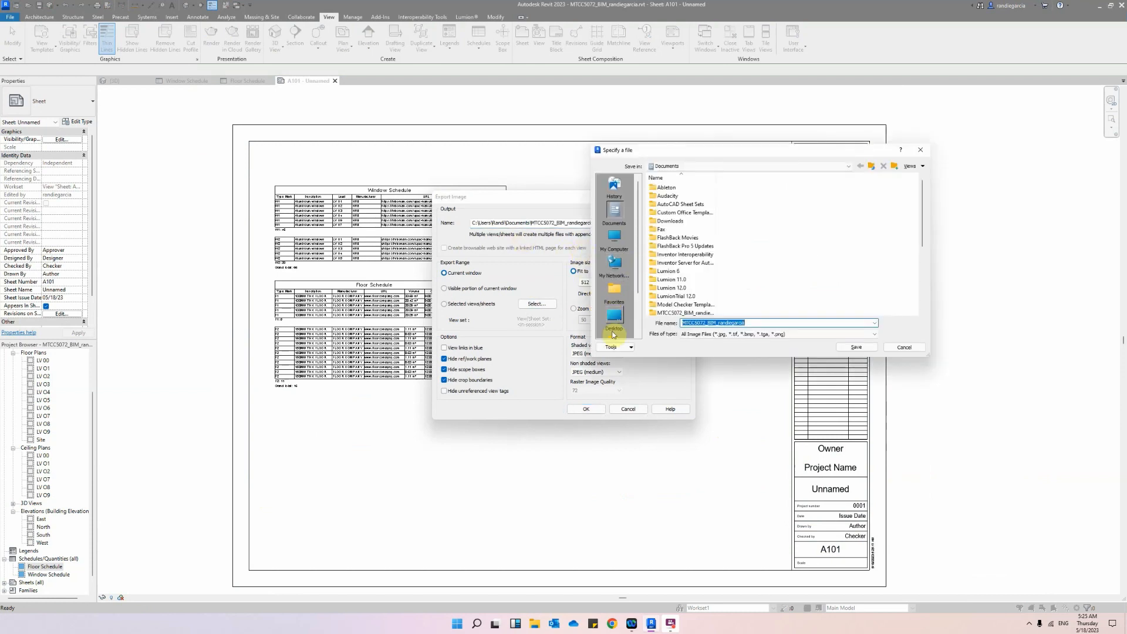
{"action": "left_click", "coordinate": [613, 320]}
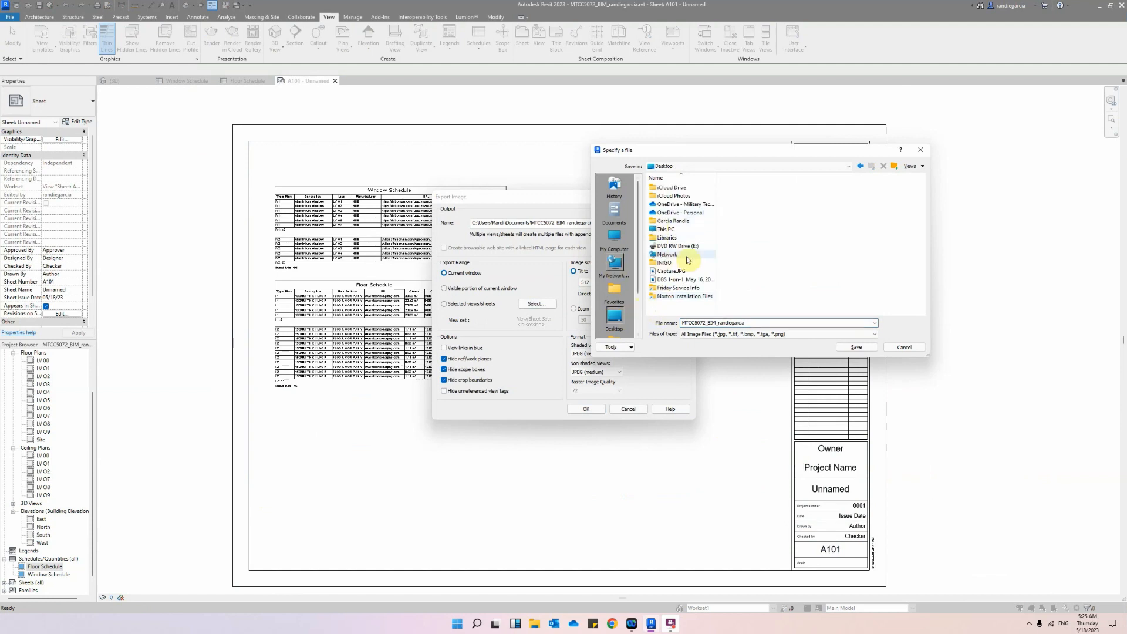
{"action": "double_click", "coordinate": [740, 322]}
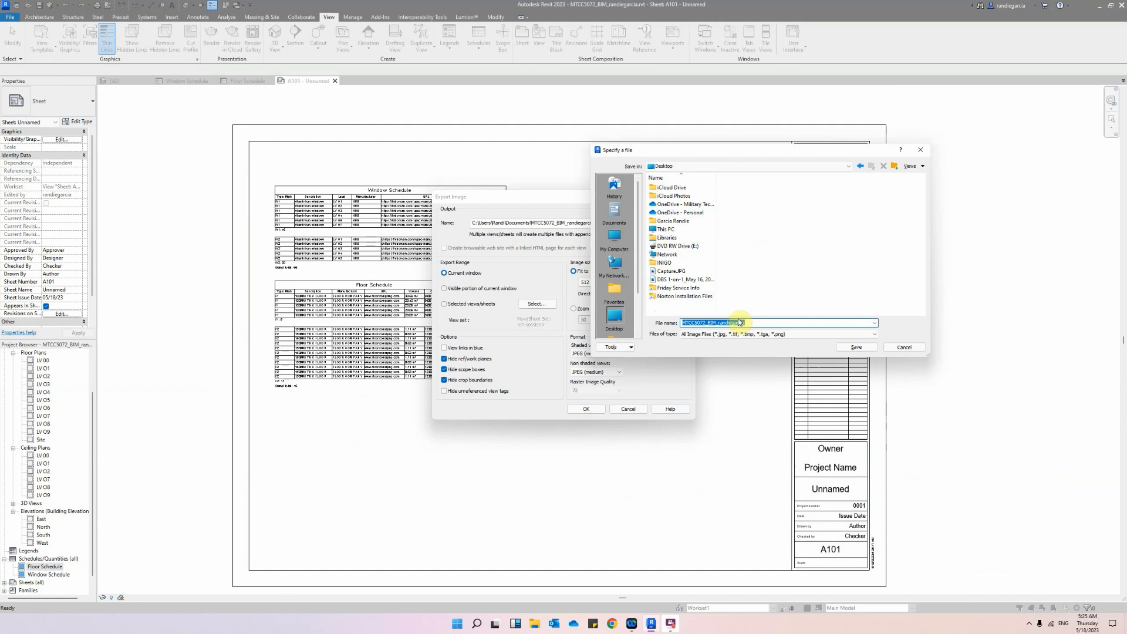
{"action": "type", "text": "Extraction of data"}
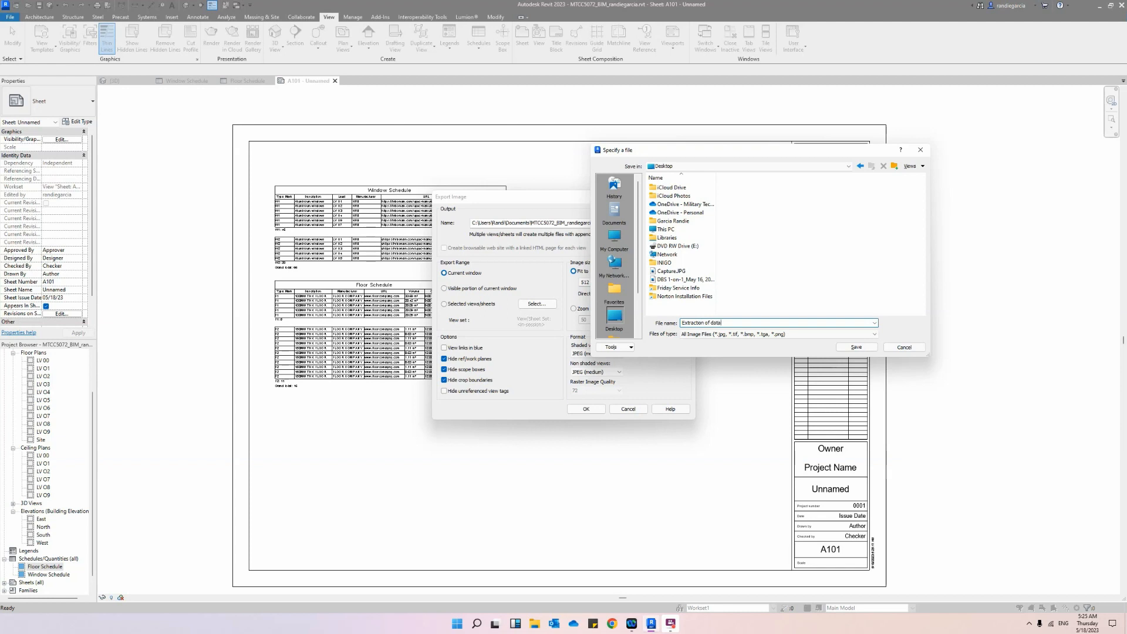
{"action": "left_click", "coordinate": [856, 347]}
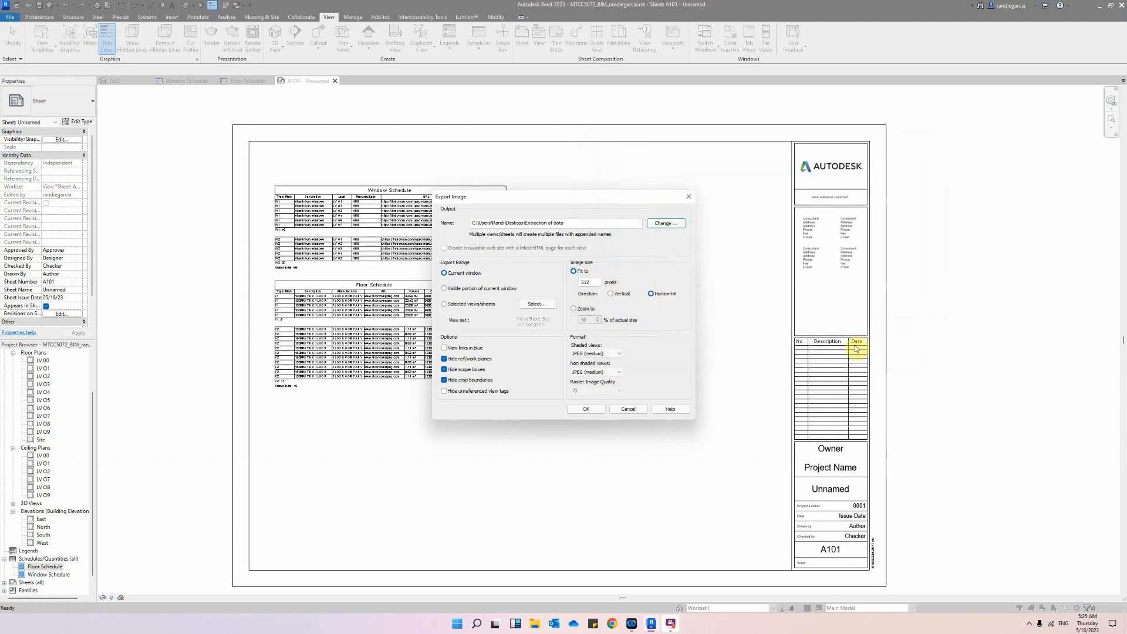
Set the image size to 100% of actual size and the raster image quality to 300, and export the image.
{"action": "left_click", "coordinate": [576, 313]}
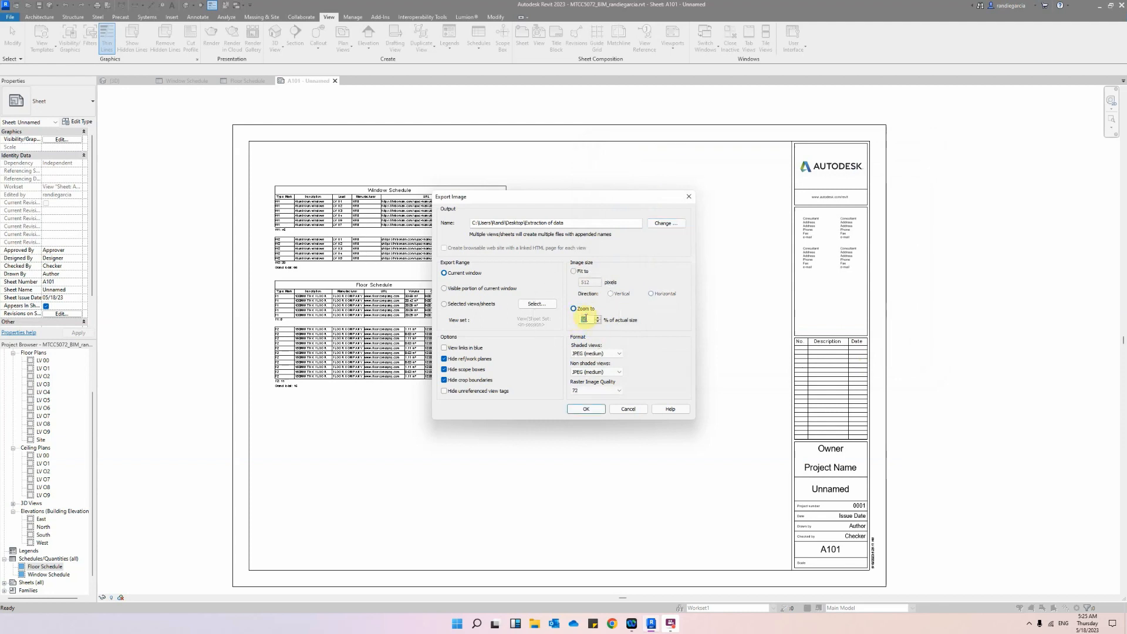
{"action": "left_click", "coordinate": [610, 391]}
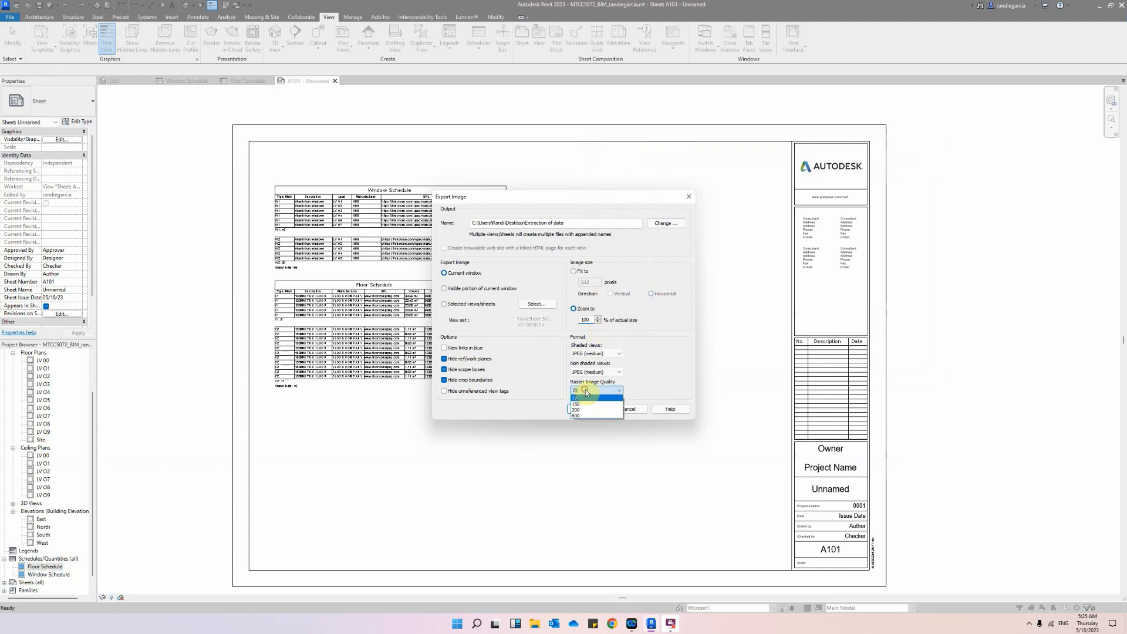
{"action": "left_click", "coordinate": [580, 411]}
{"action": "key", "text": "ctrl"}
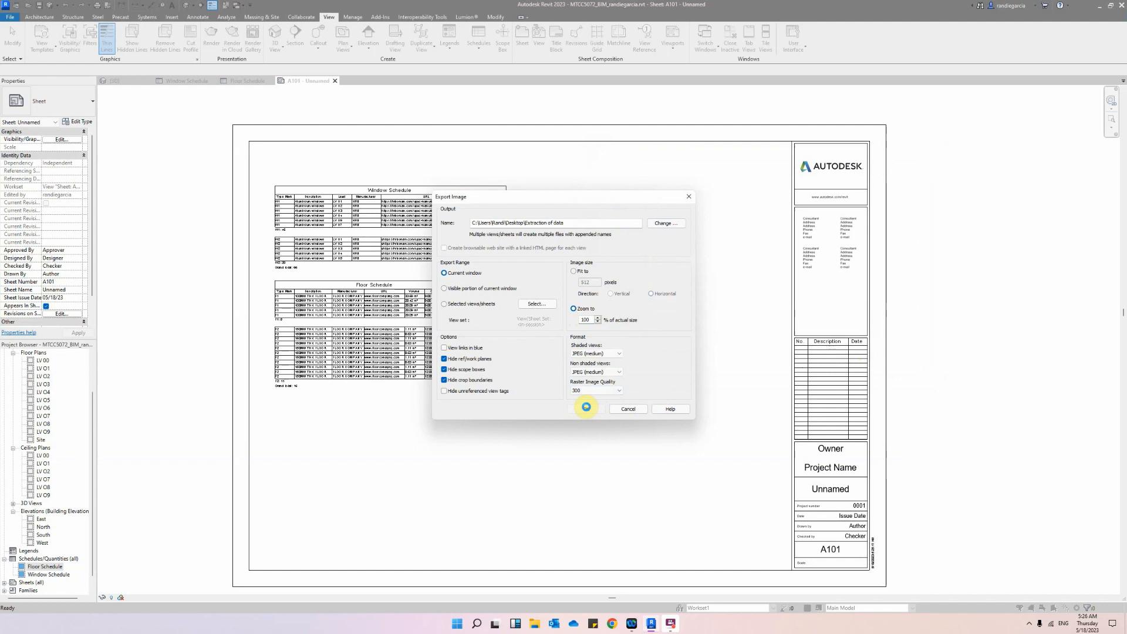
{"action": "left_click", "coordinate": [586, 406]}
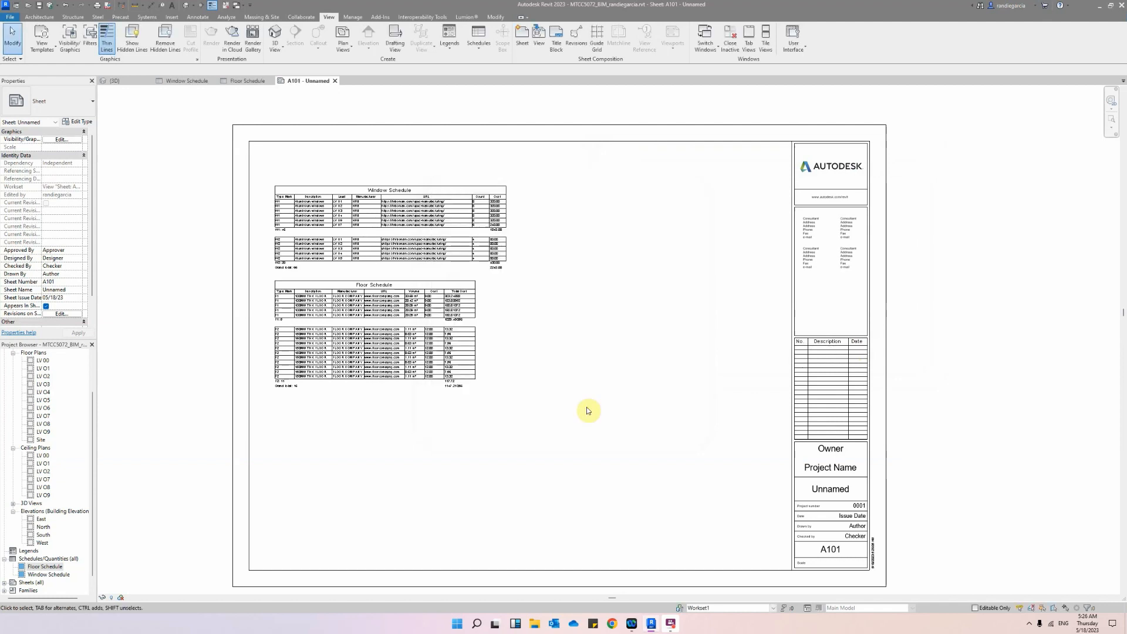
Switch to File Explorer and open Extraction of data.jpg from the Desktop folder.
{"action": "left_click", "coordinate": [533, 624]}
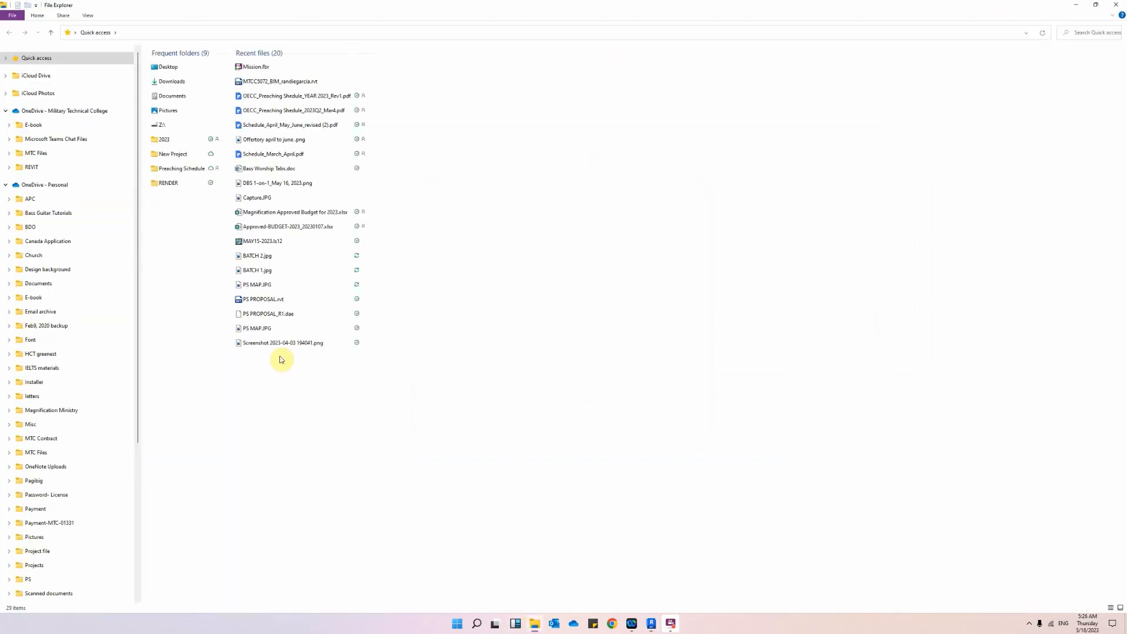
{"action": "scroll", "coordinate": [65, 282], "scroll_direction": "down", "scroll_amount": 5}
{"action": "scroll", "coordinate": [58, 411], "scroll_direction": "up", "scroll_amount": 5}
{"action": "scroll", "coordinate": [44, 490], "scroll_direction": "down", "scroll_amount": 4}
{"action": "left_click", "coordinate": [34, 506]}
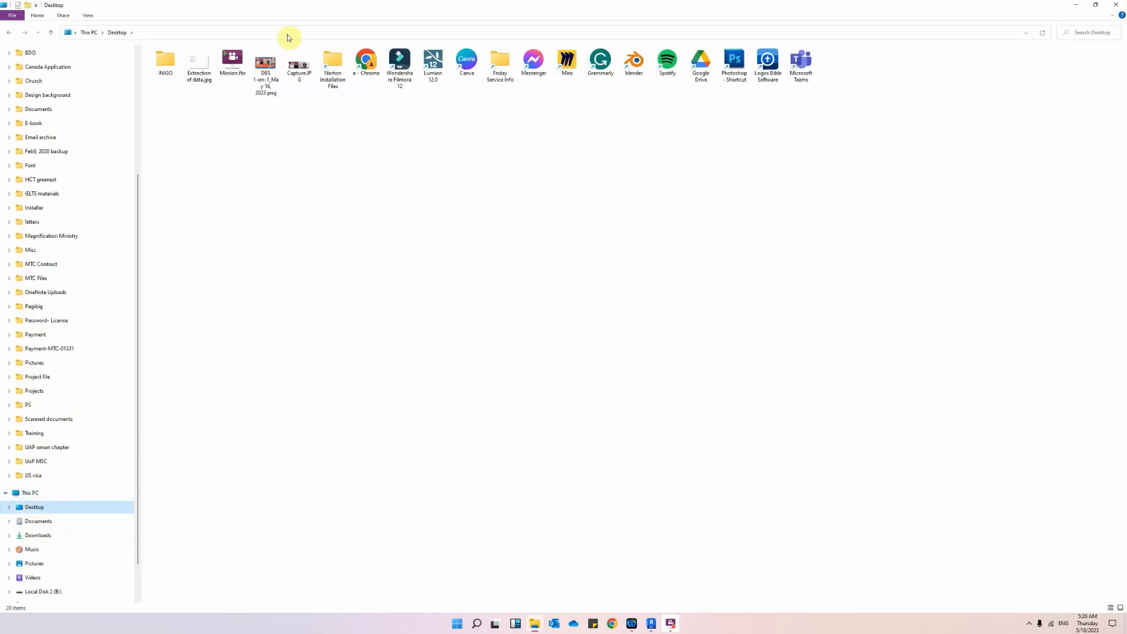
{"action": "double_click", "coordinate": [199, 64]}
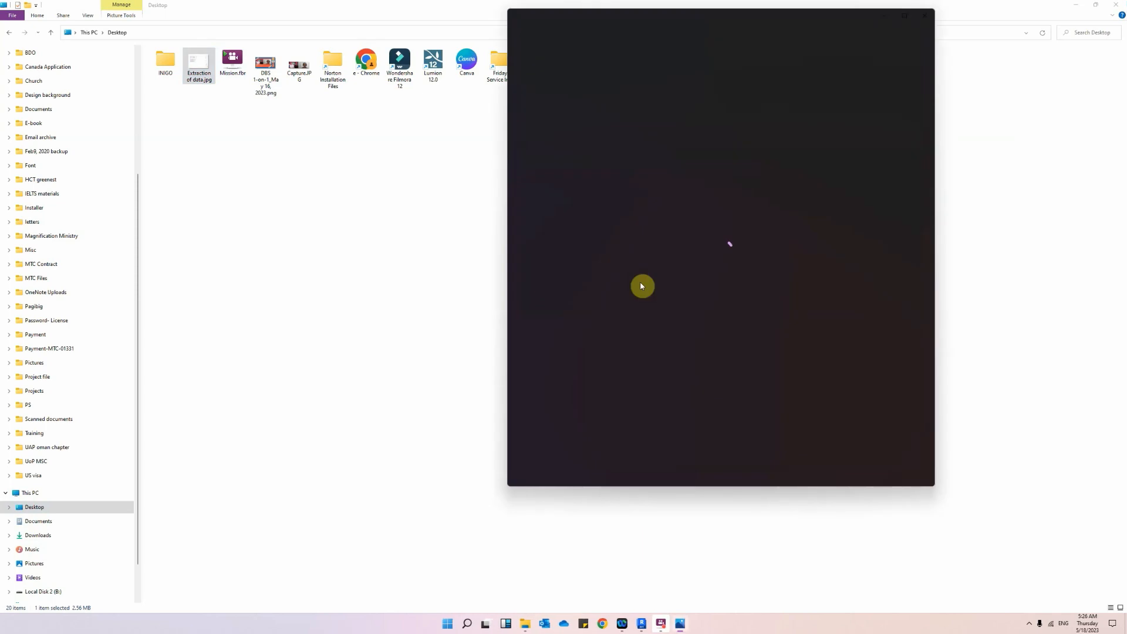
Maximize the image viewer and examine the window and floor schedules in the exported image up close.
{"action": "left_click", "coordinate": [905, 16]}
{"action": "scroll", "coordinate": [164, 182], "scroll_direction": "up", "scroll_amount": 3}
{"action": "left_click_drag", "start_coordinate": [289, 219], "coordinate": [499, 294]}
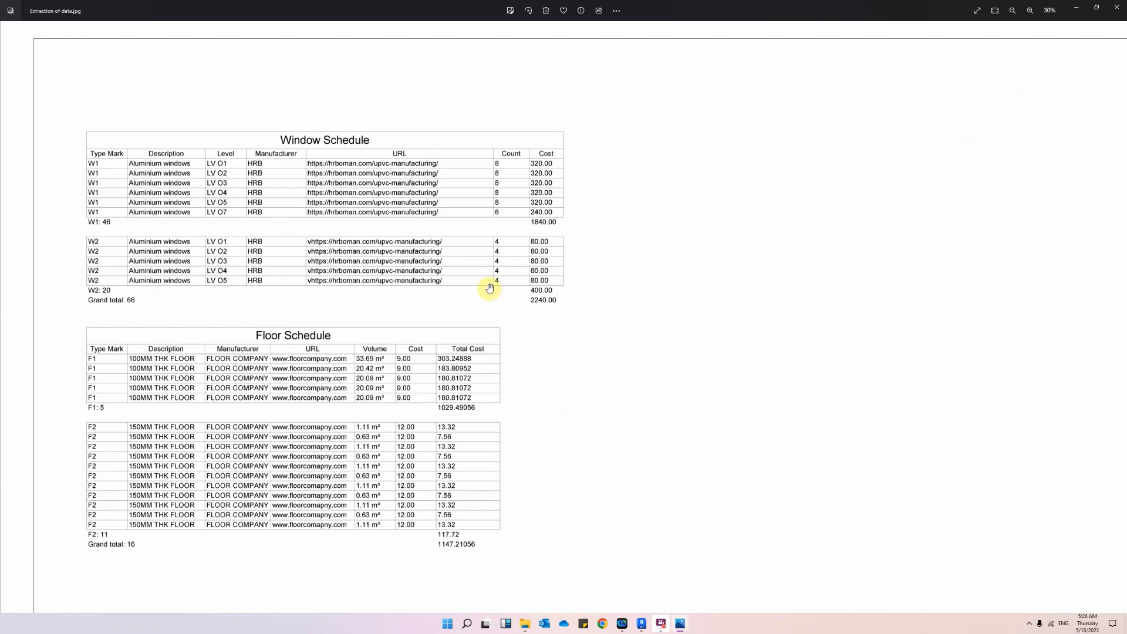
Close the exported image, switch back to Revit and review both schedules on sheet A101.
{"action": "key", "text": "alt+F4"}
{"action": "left_click", "coordinate": [651, 626]}
{"action": "left_click", "coordinate": [418, 388]}
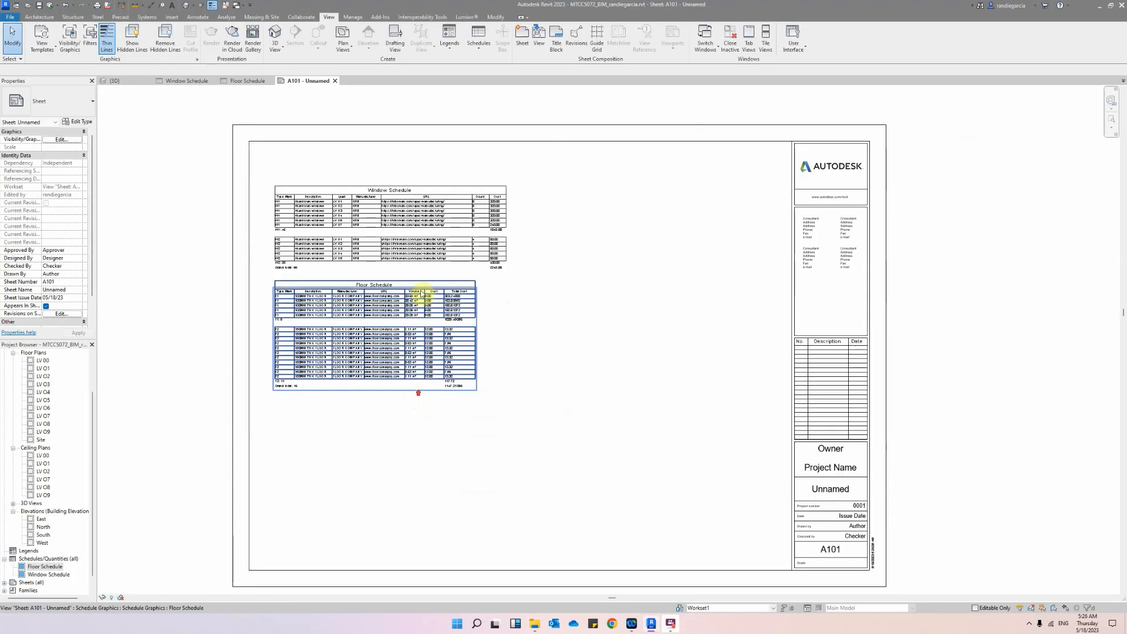
{"action": "scroll", "coordinate": [416, 294], "scroll_direction": "up", "scroll_amount": 2}
{"action": "scroll", "coordinate": [421, 293], "scroll_direction": "up", "scroll_amount": 1}
{"action": "key", "text": "Escape"}
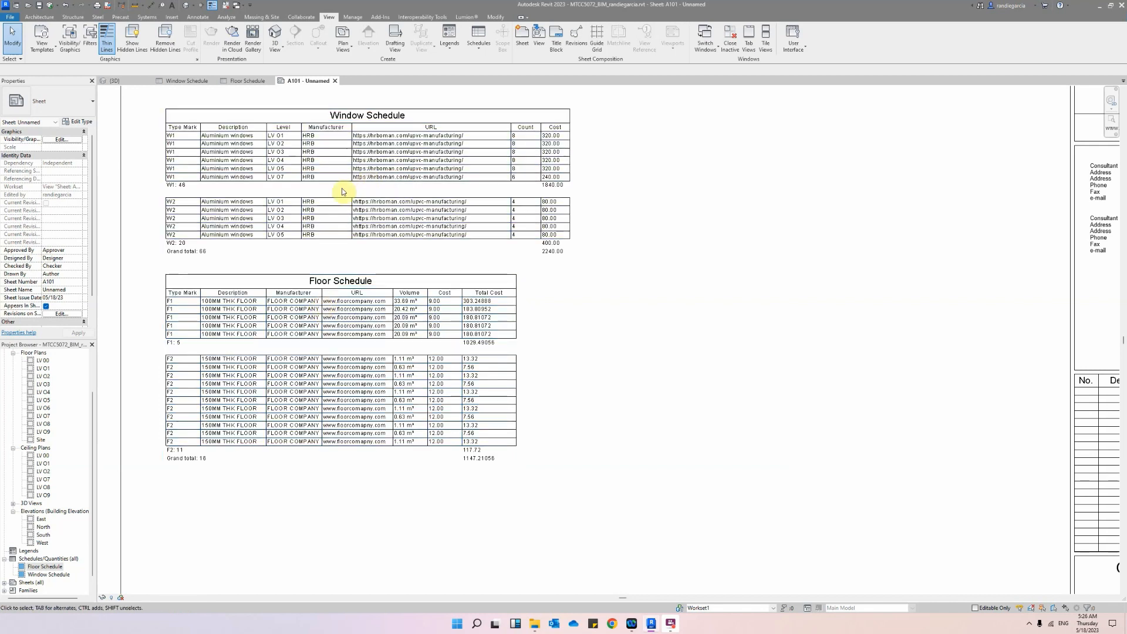
{"action": "middle_click_drag", "start_coordinate": [368, 221], "coordinate": [388, 234]}
{"action": "scroll", "coordinate": [382, 232], "scroll_direction": "down", "scroll_amount": 1}
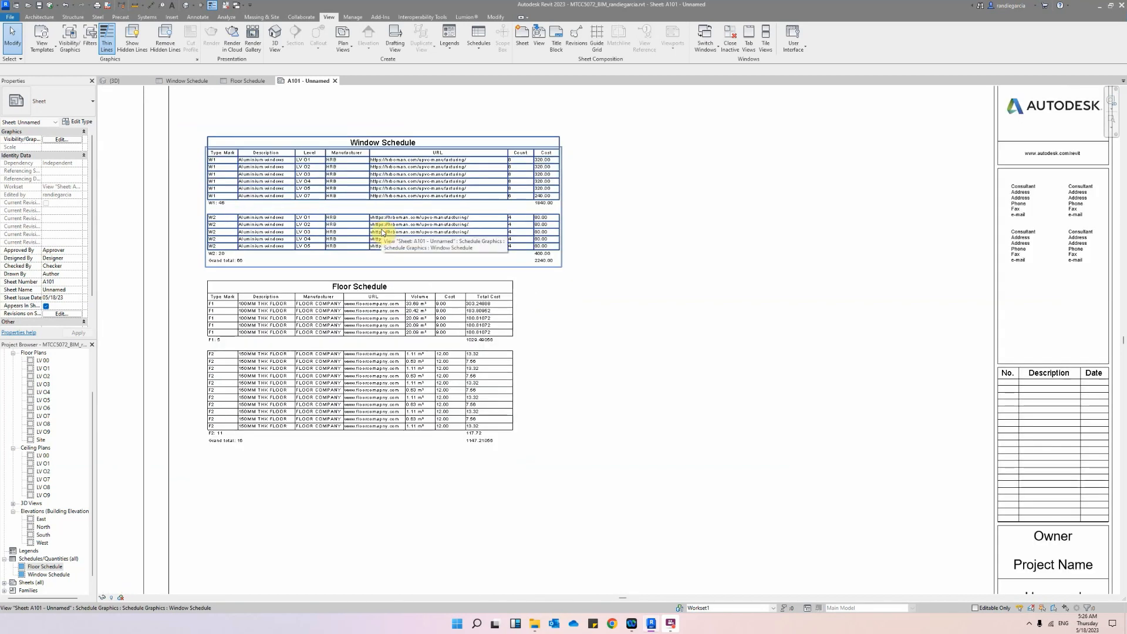